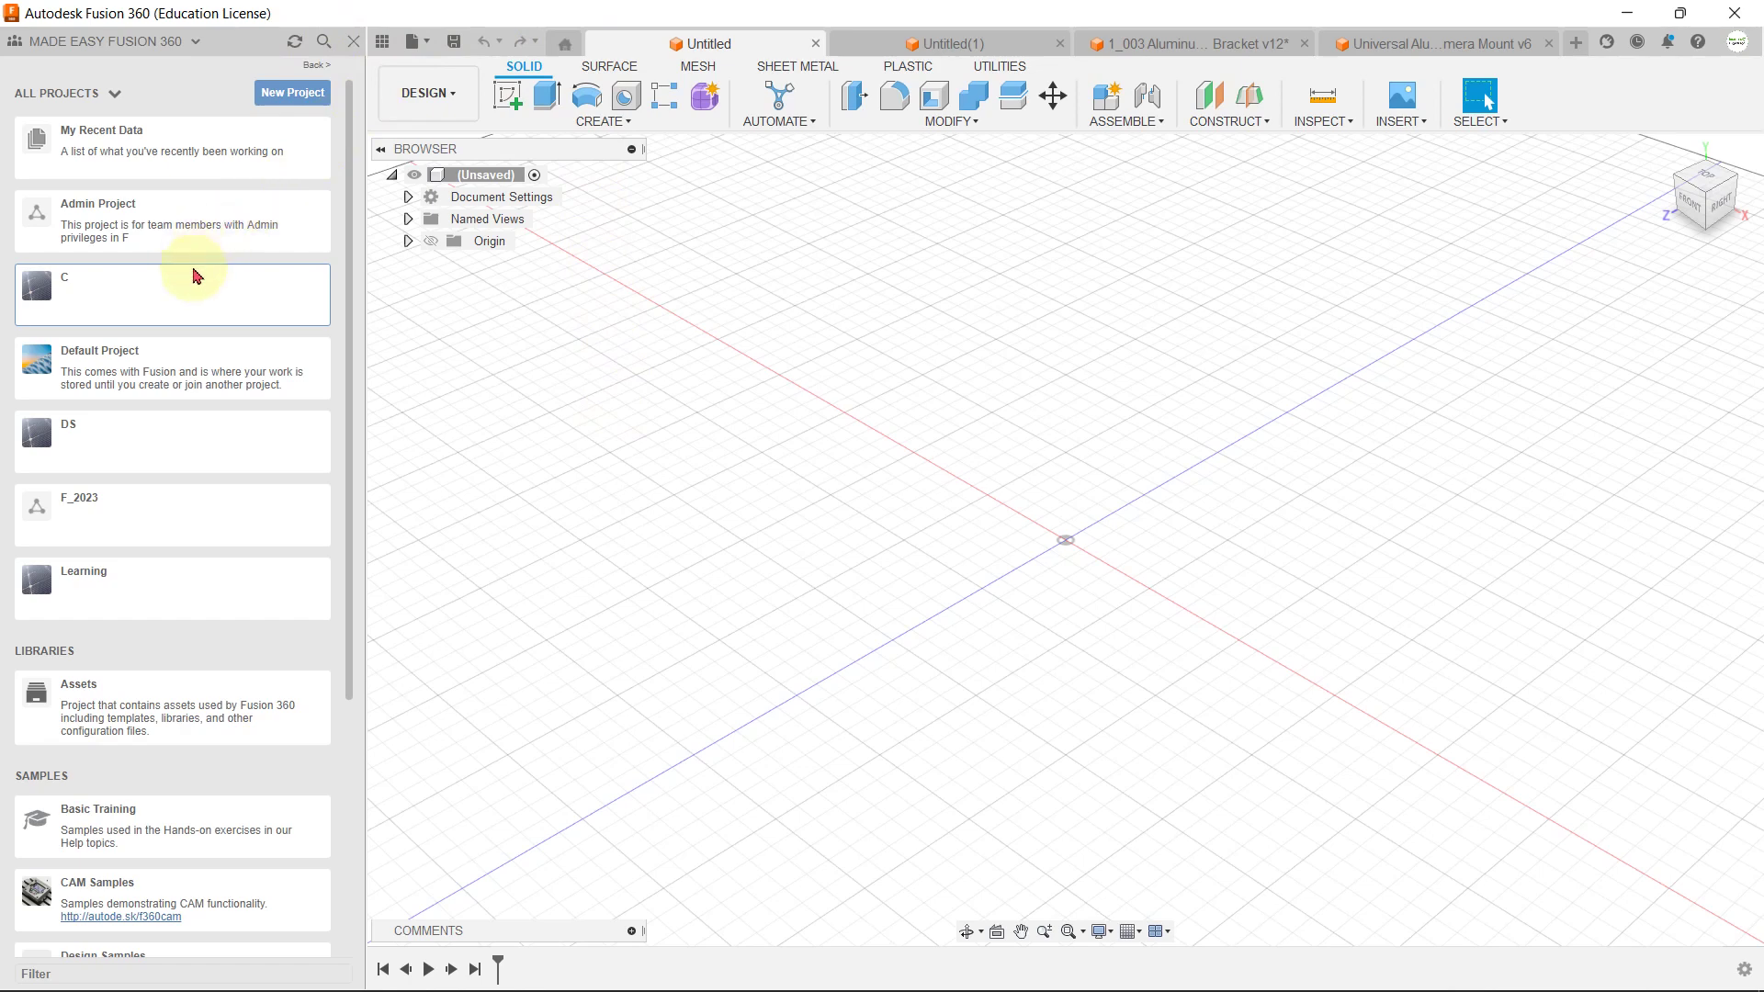
click(422, 43)
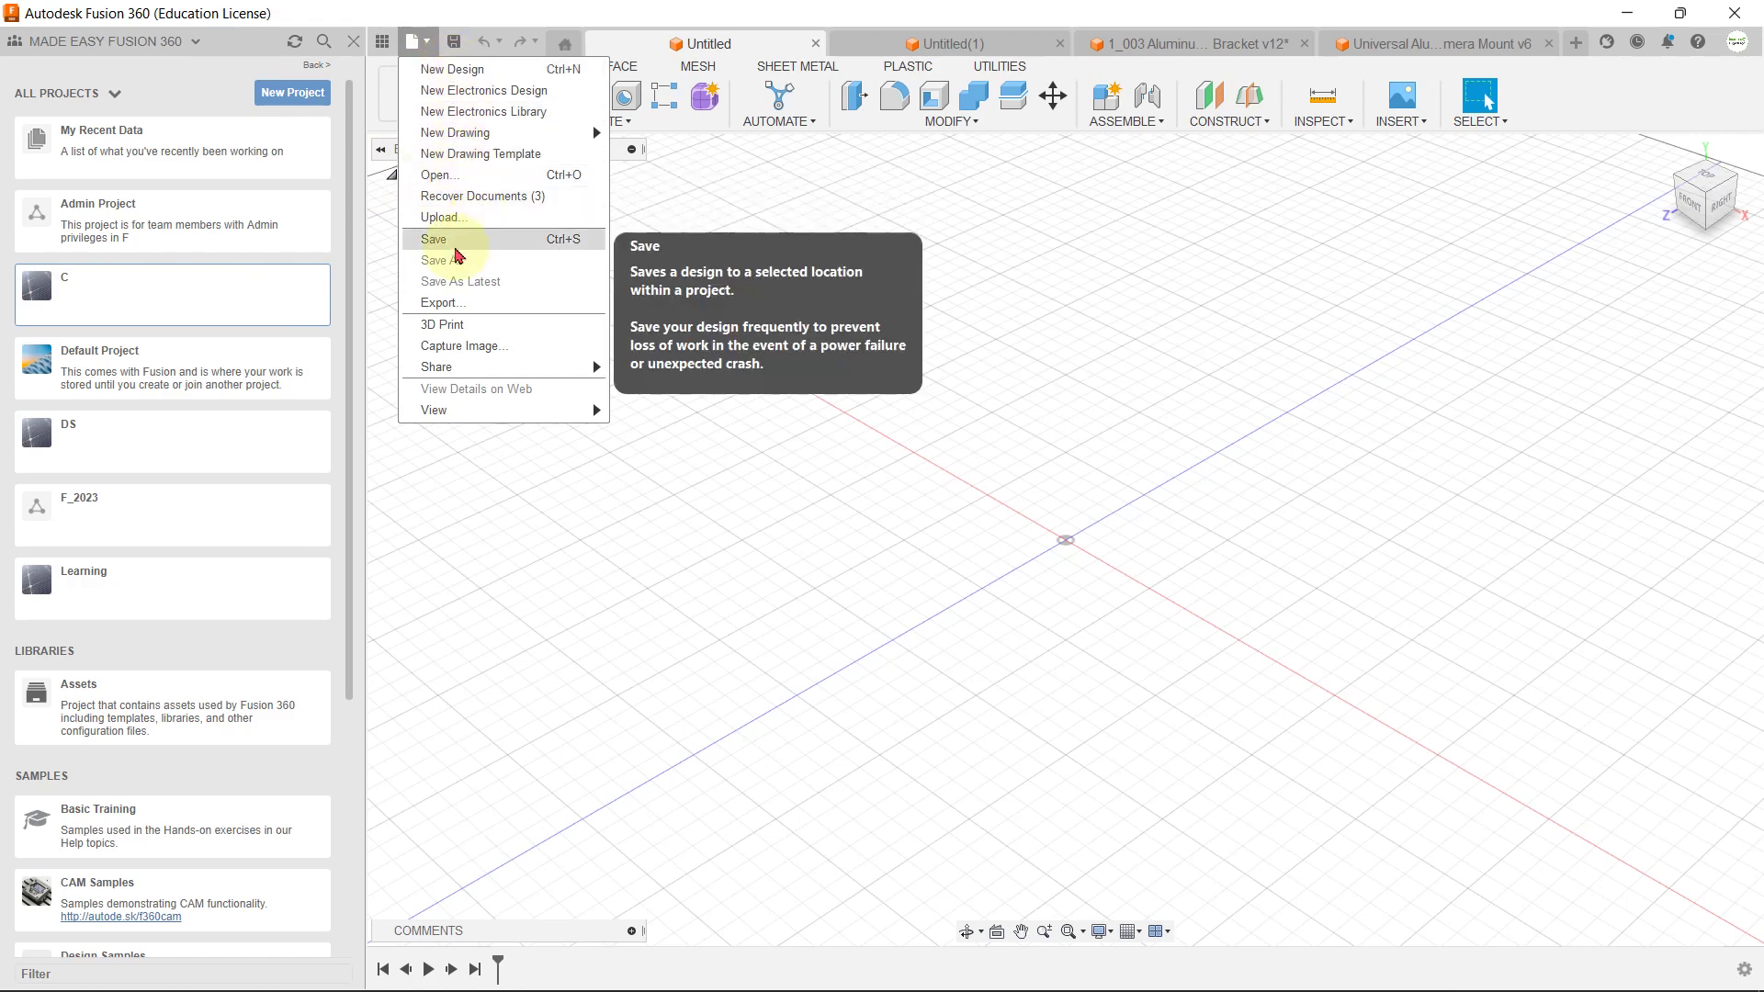
click(819, 220)
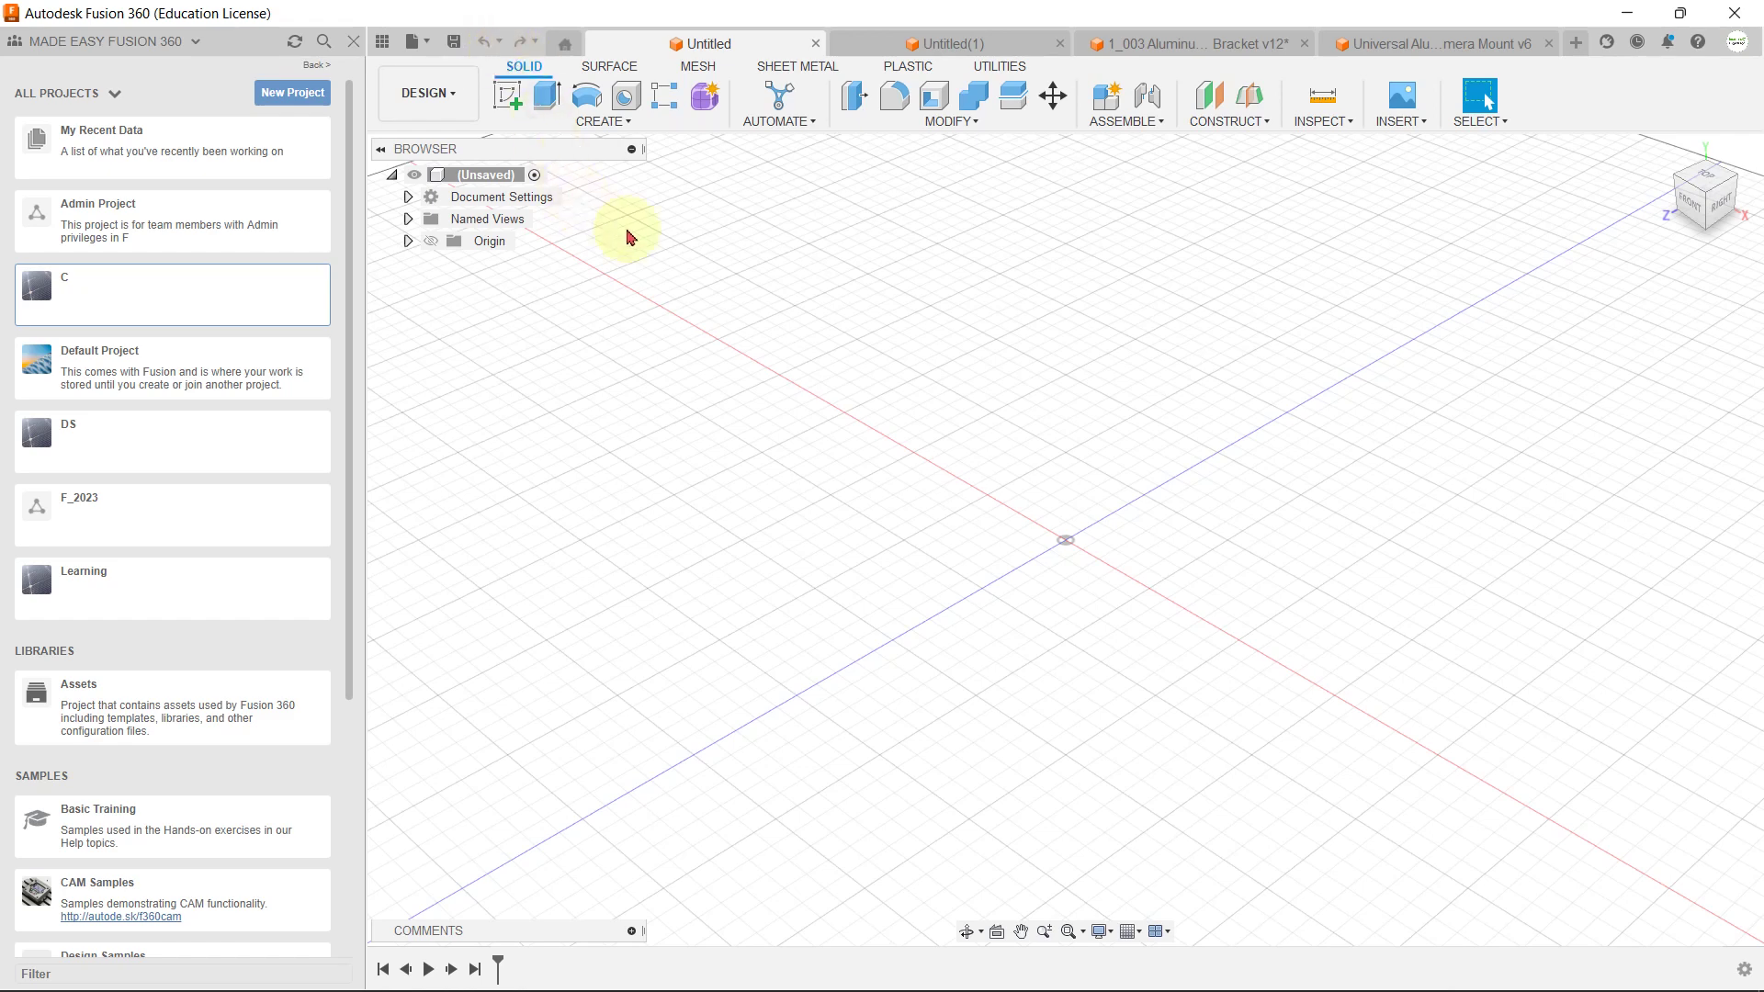
click(953, 41)
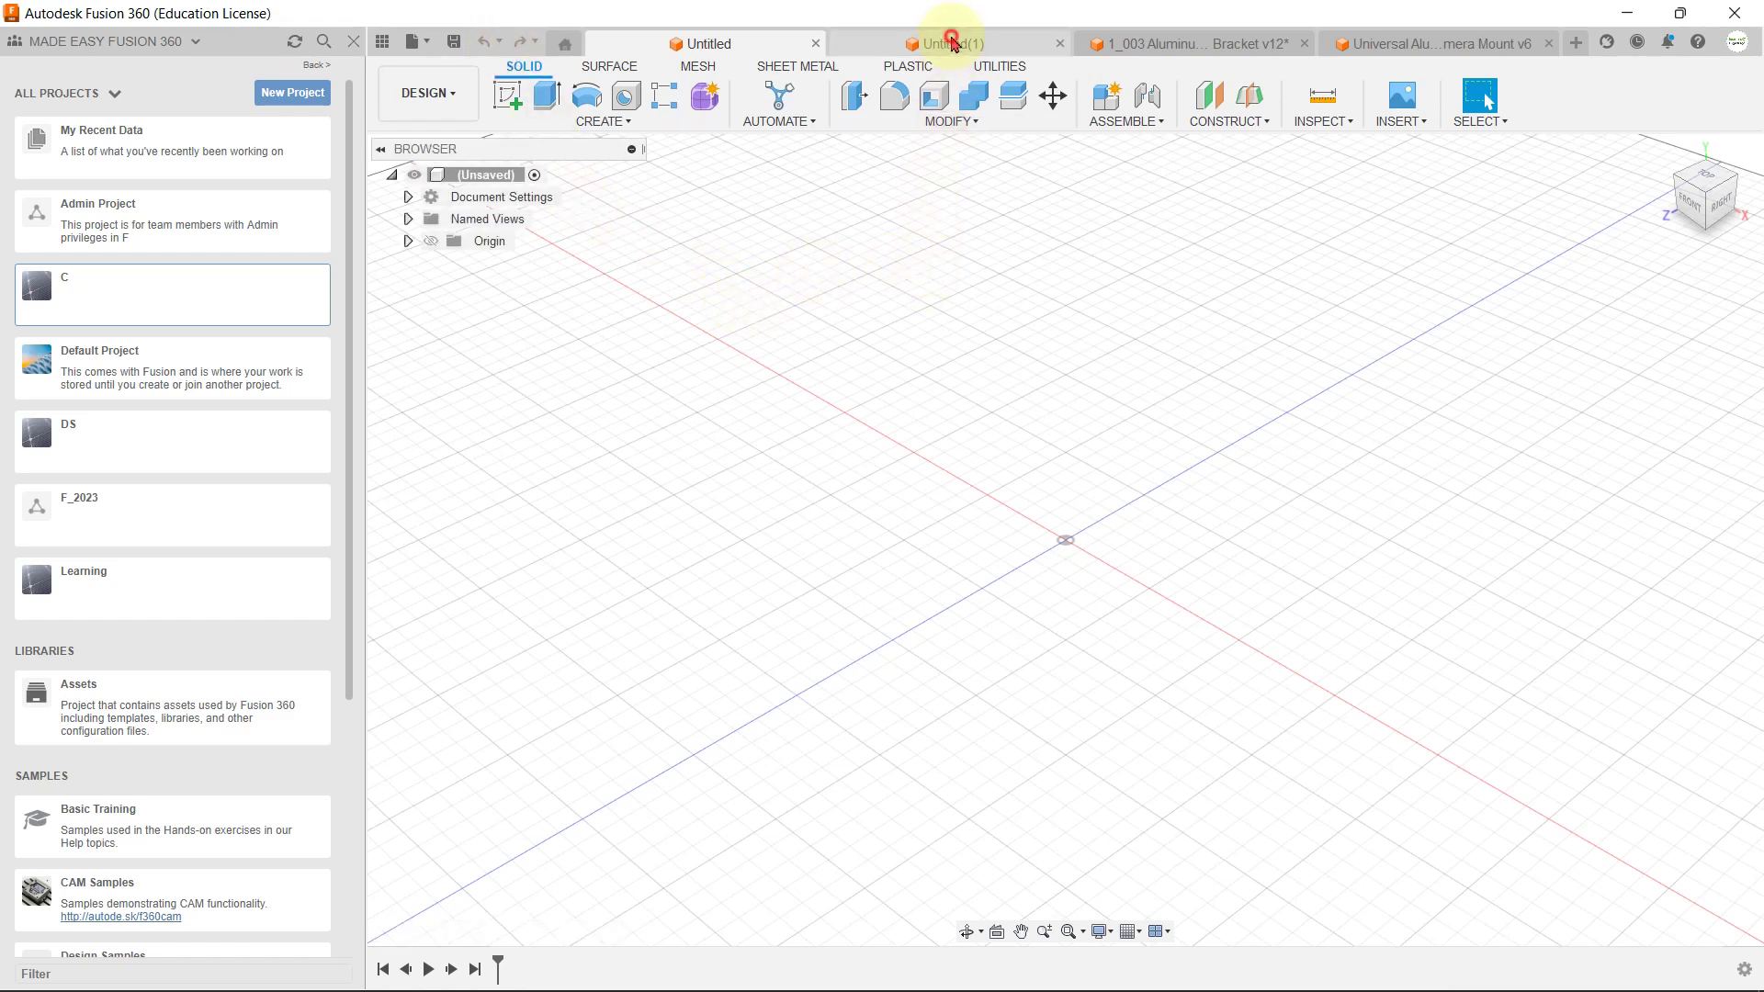
click(1211, 44)
click(1401, 46)
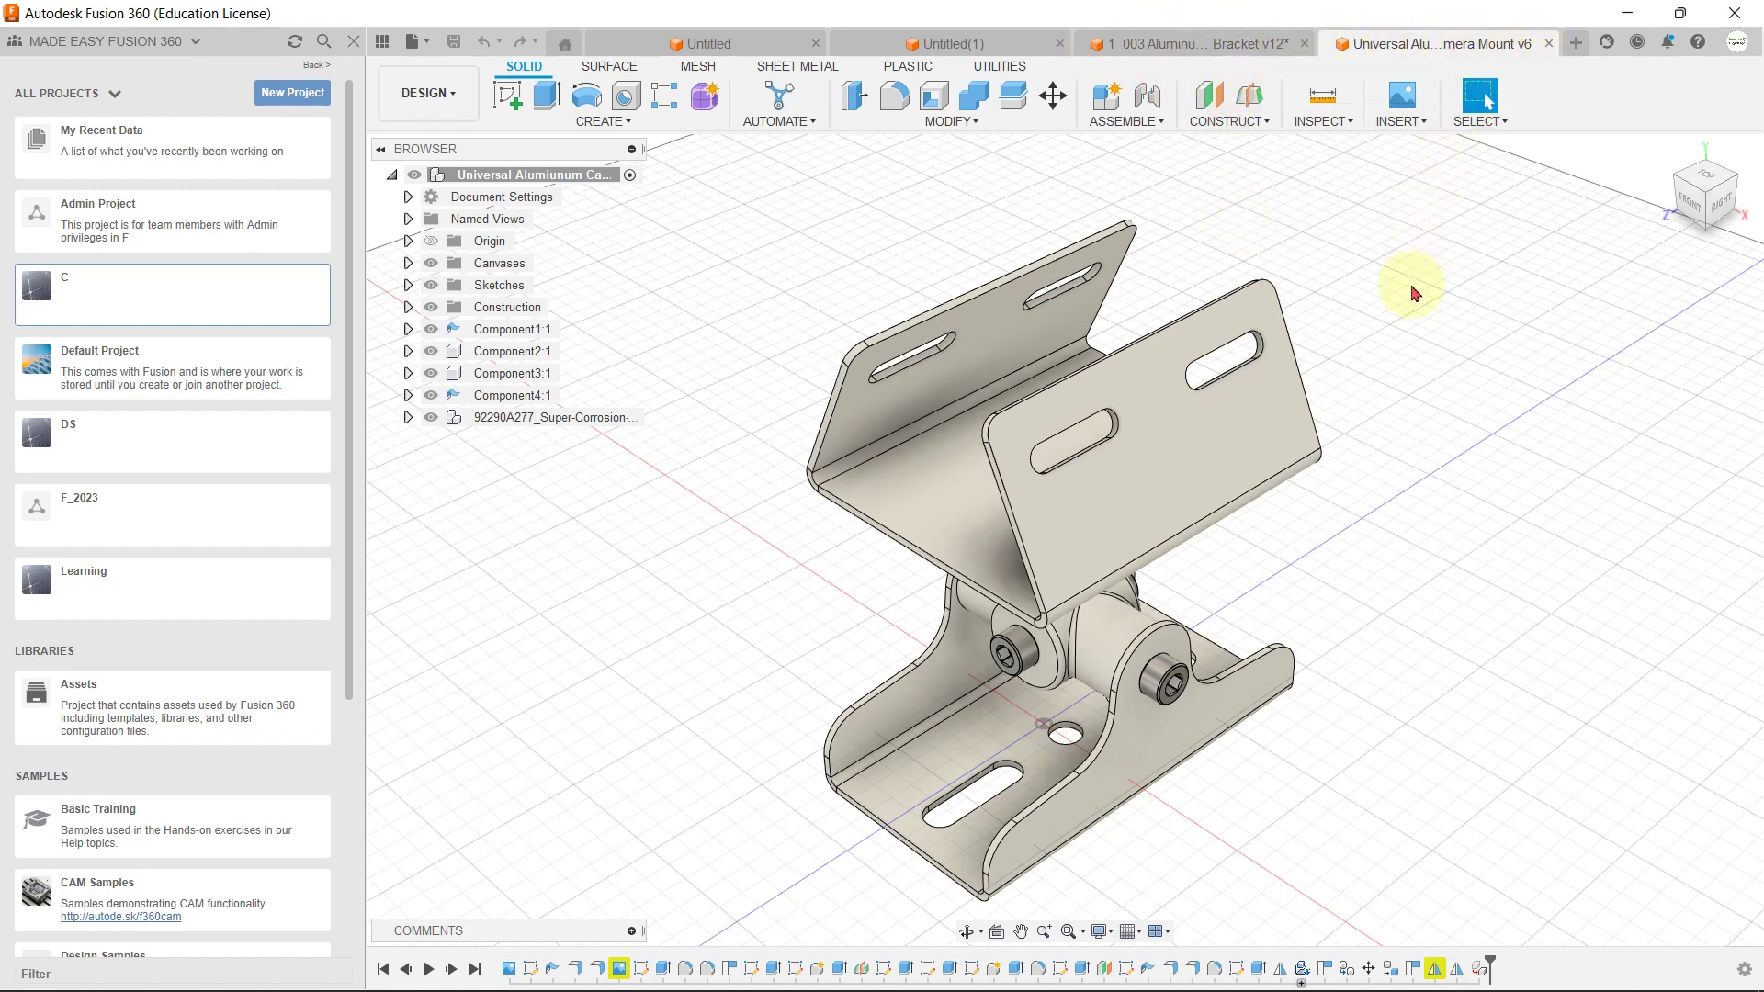
key(ctrl+Tab)
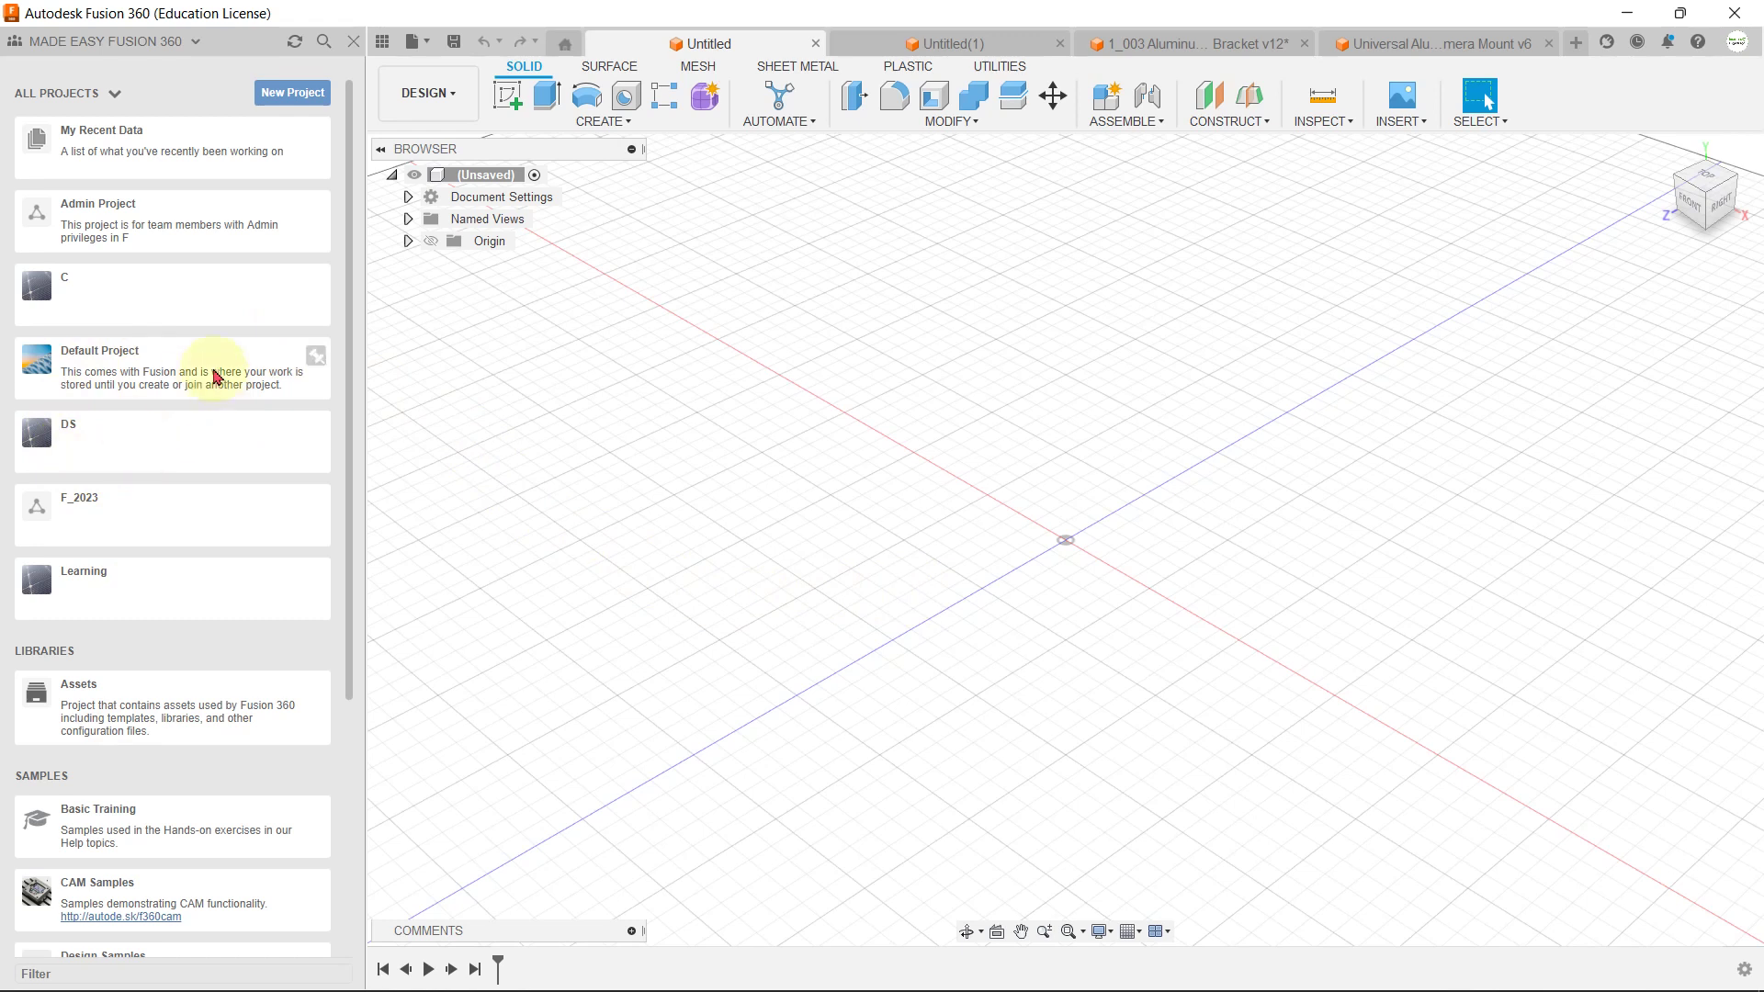
Step: Create a new project named "3D Printed Robotic Arm" and open it
click(291, 102)
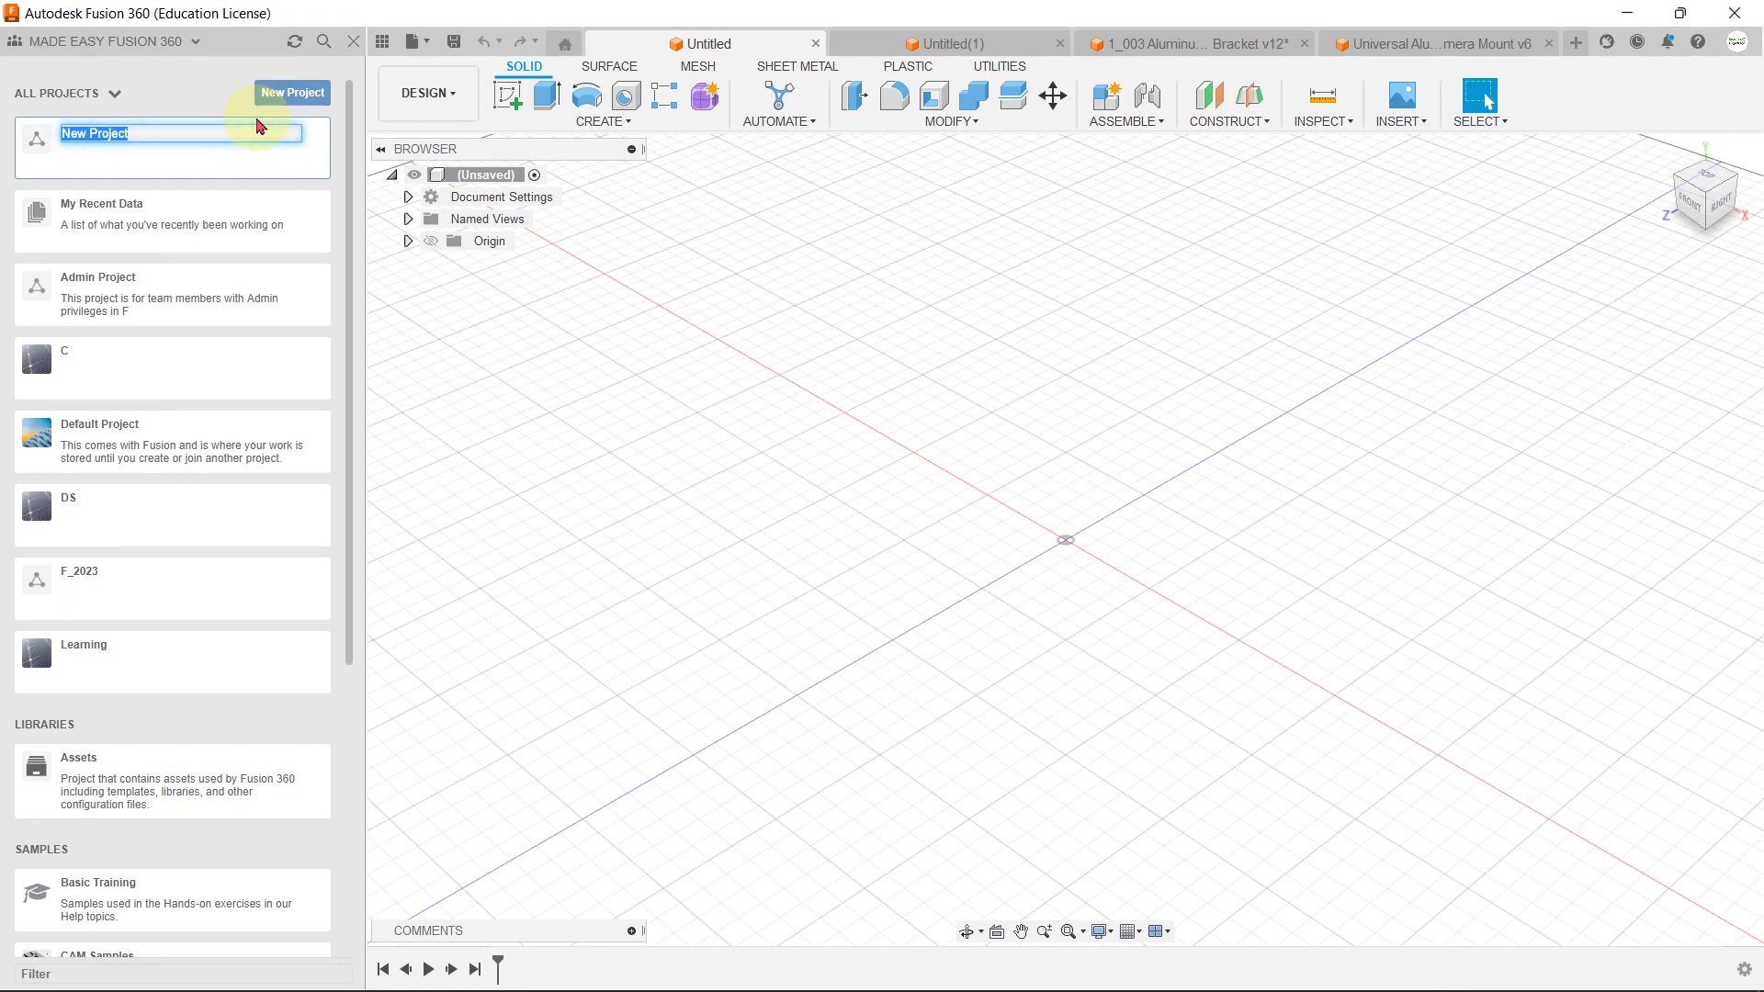
text(3D Printed Robotic Arm)
key(Return)
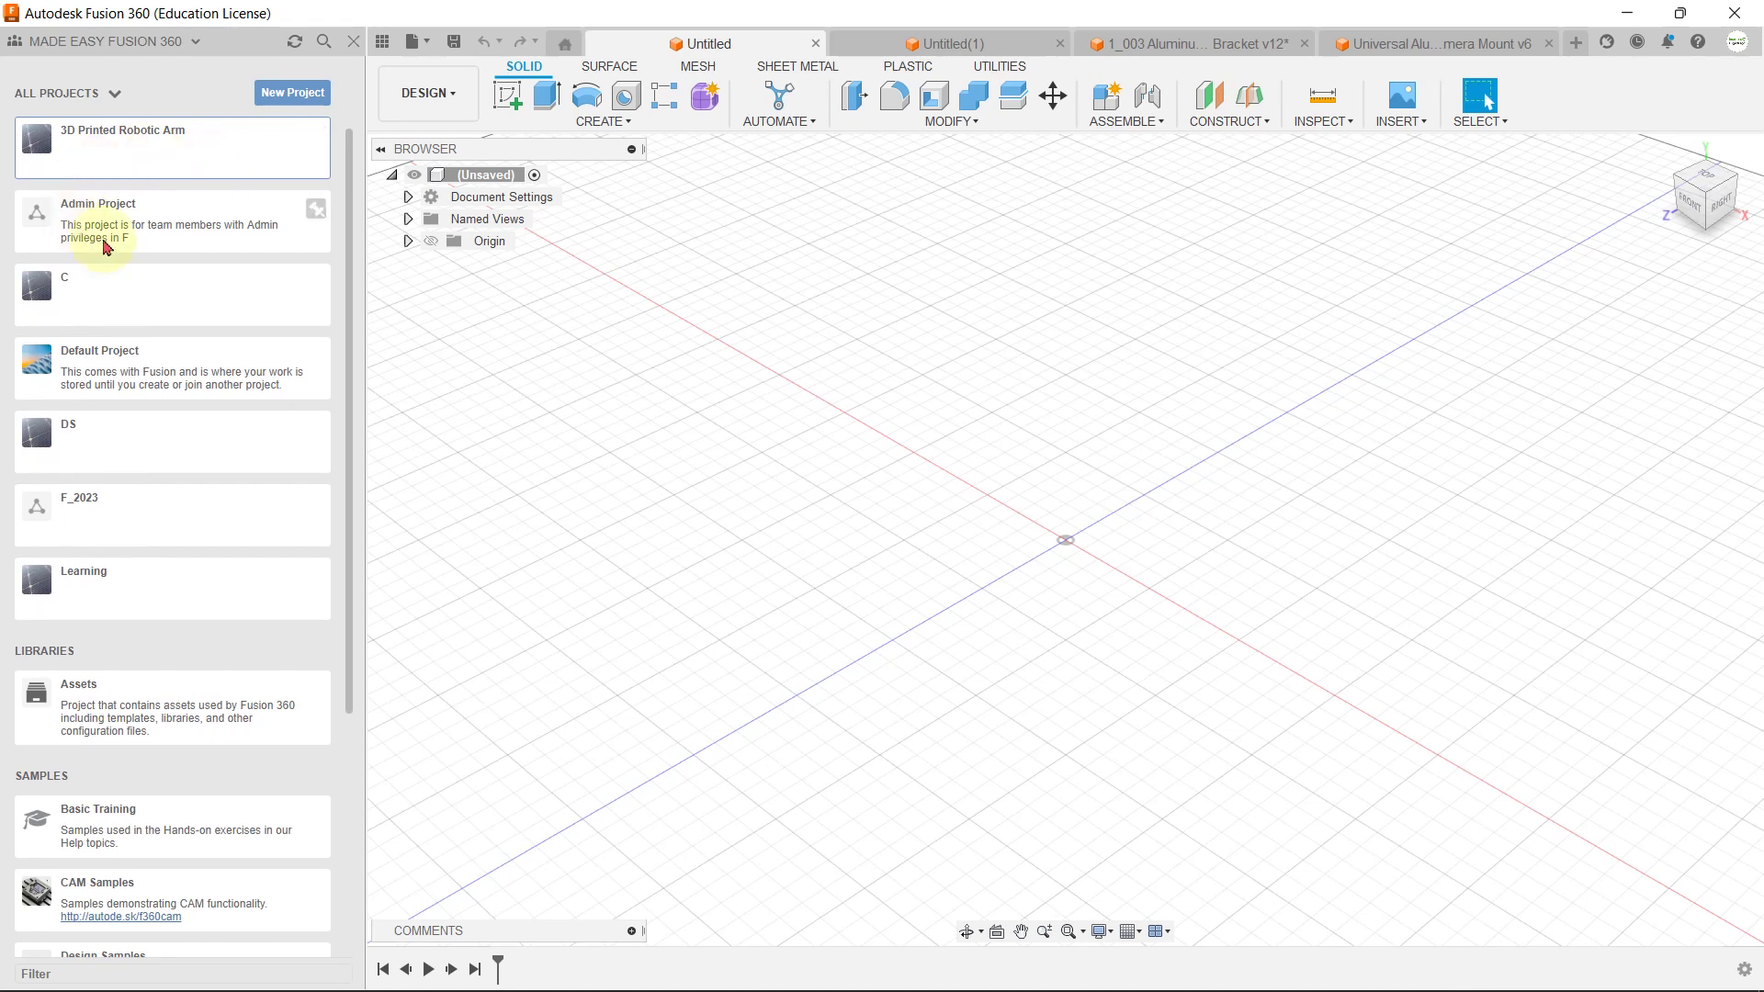
click(175, 153)
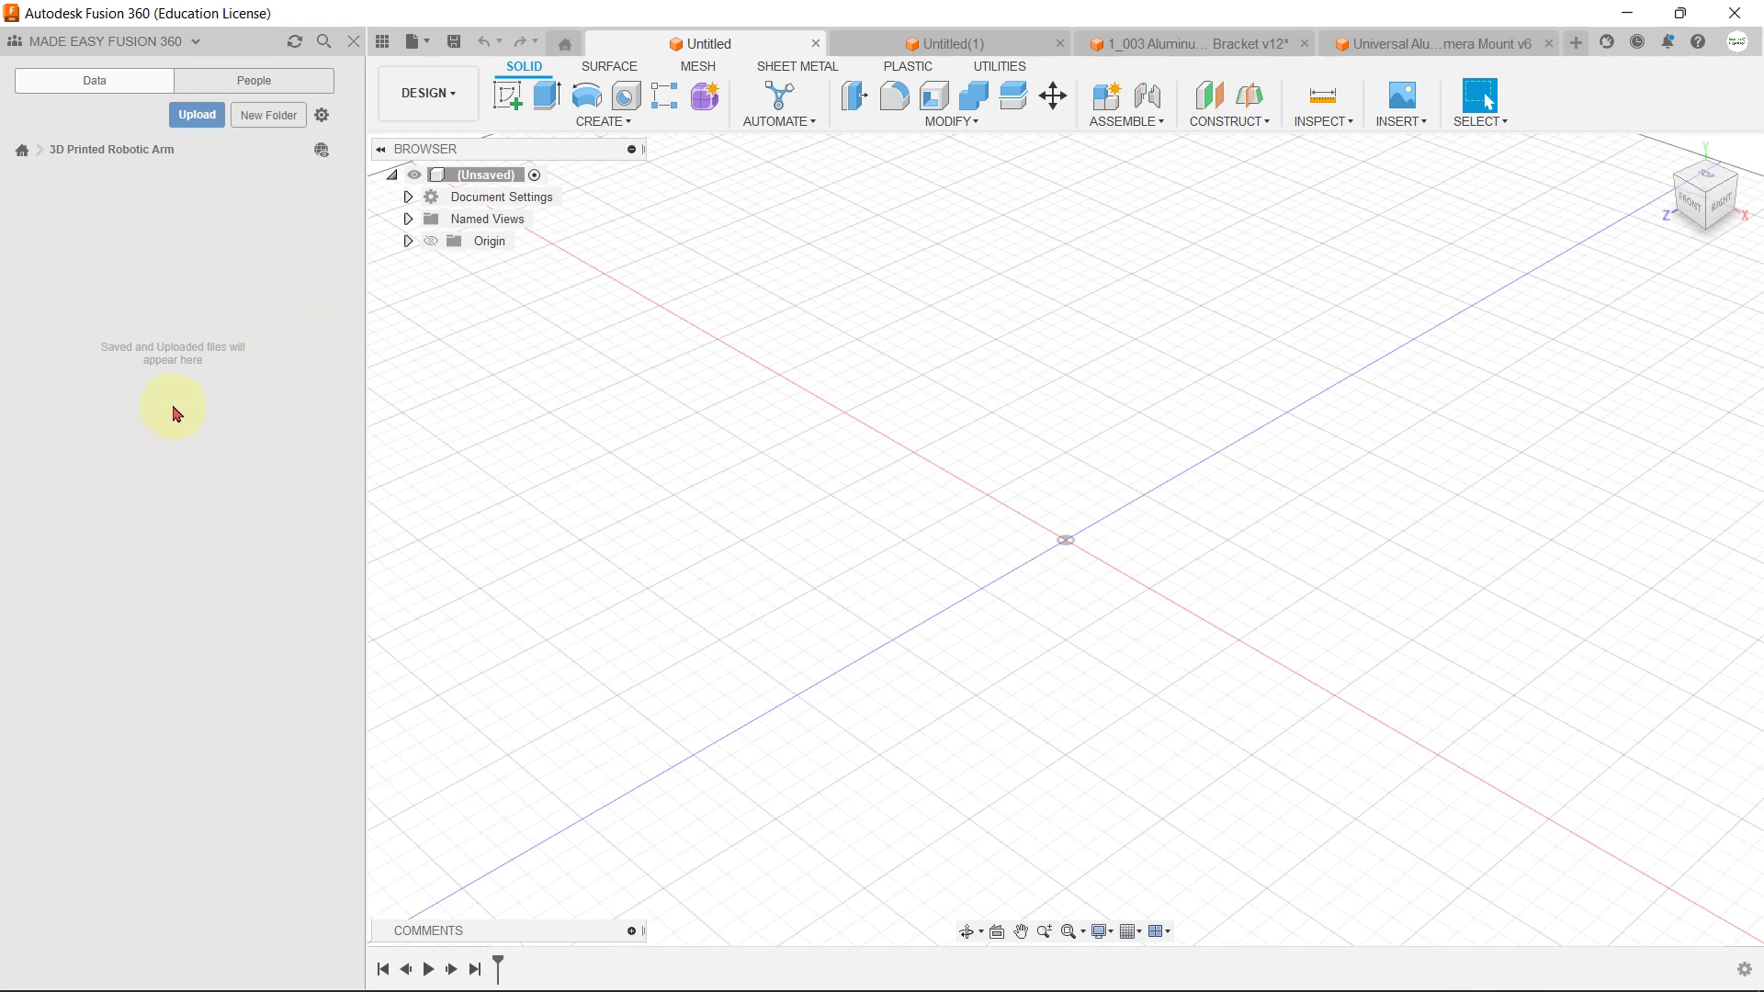
Step: Create a folder named "Plastic Parts" in the 3D Printed Robotic Arm project
click(280, 127)
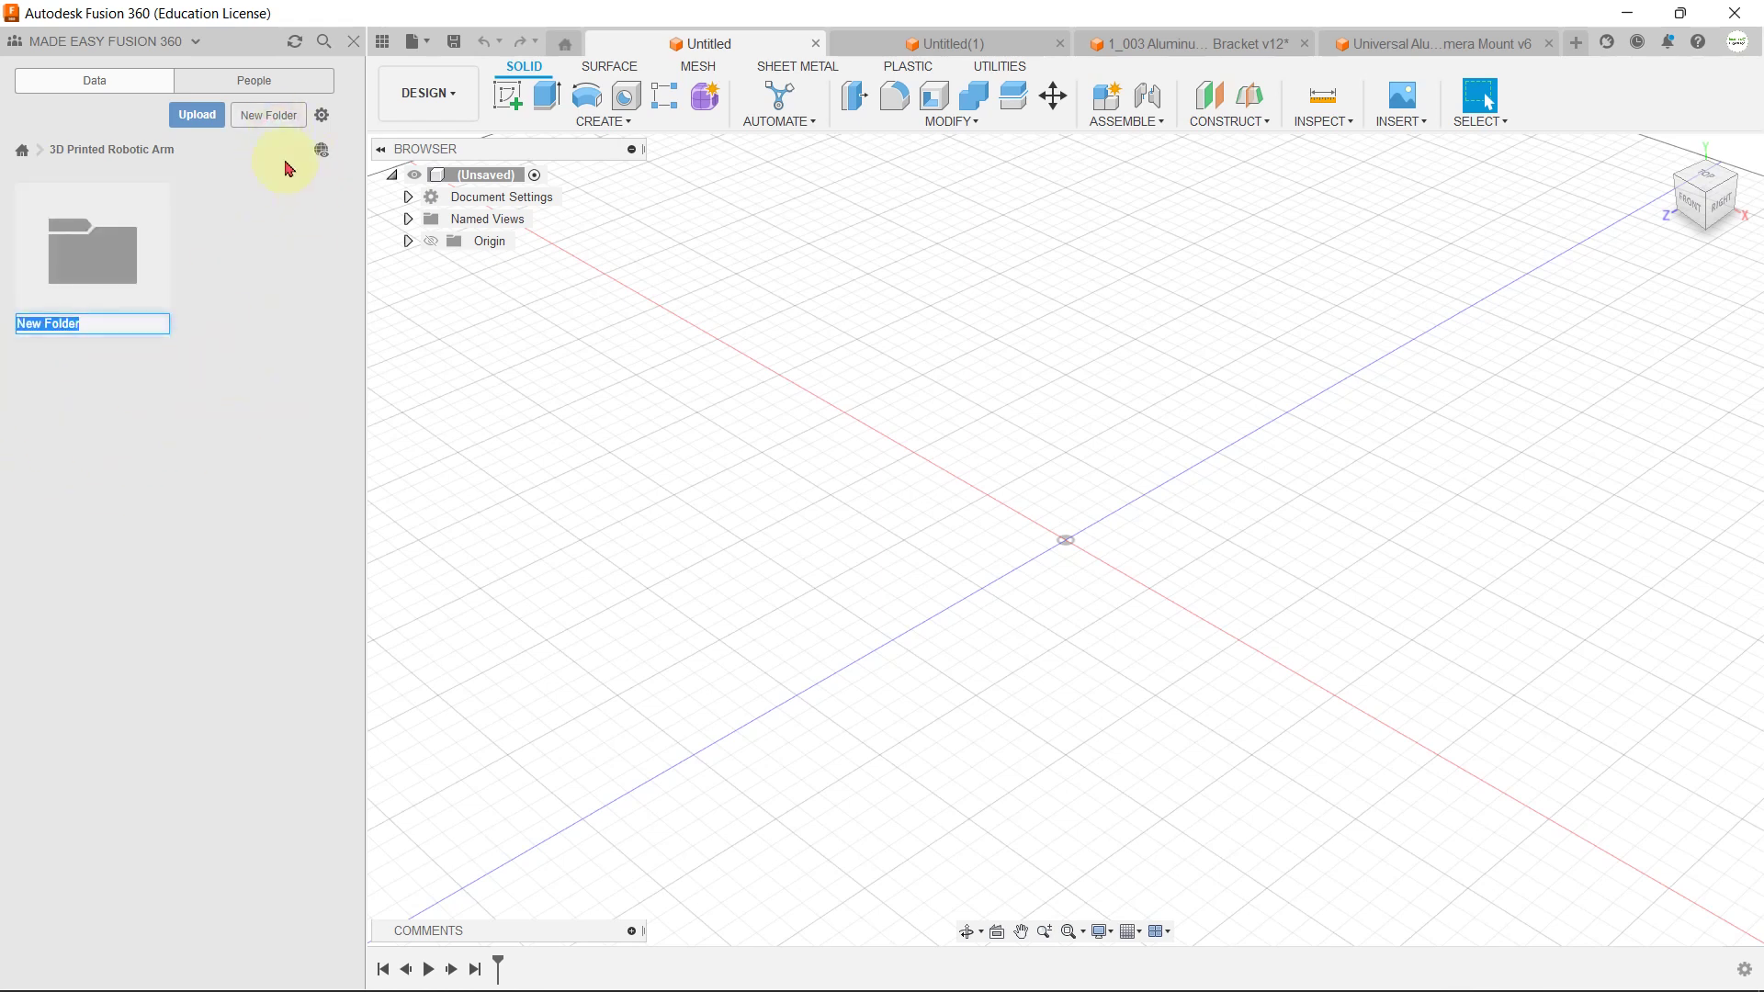
click(208, 323)
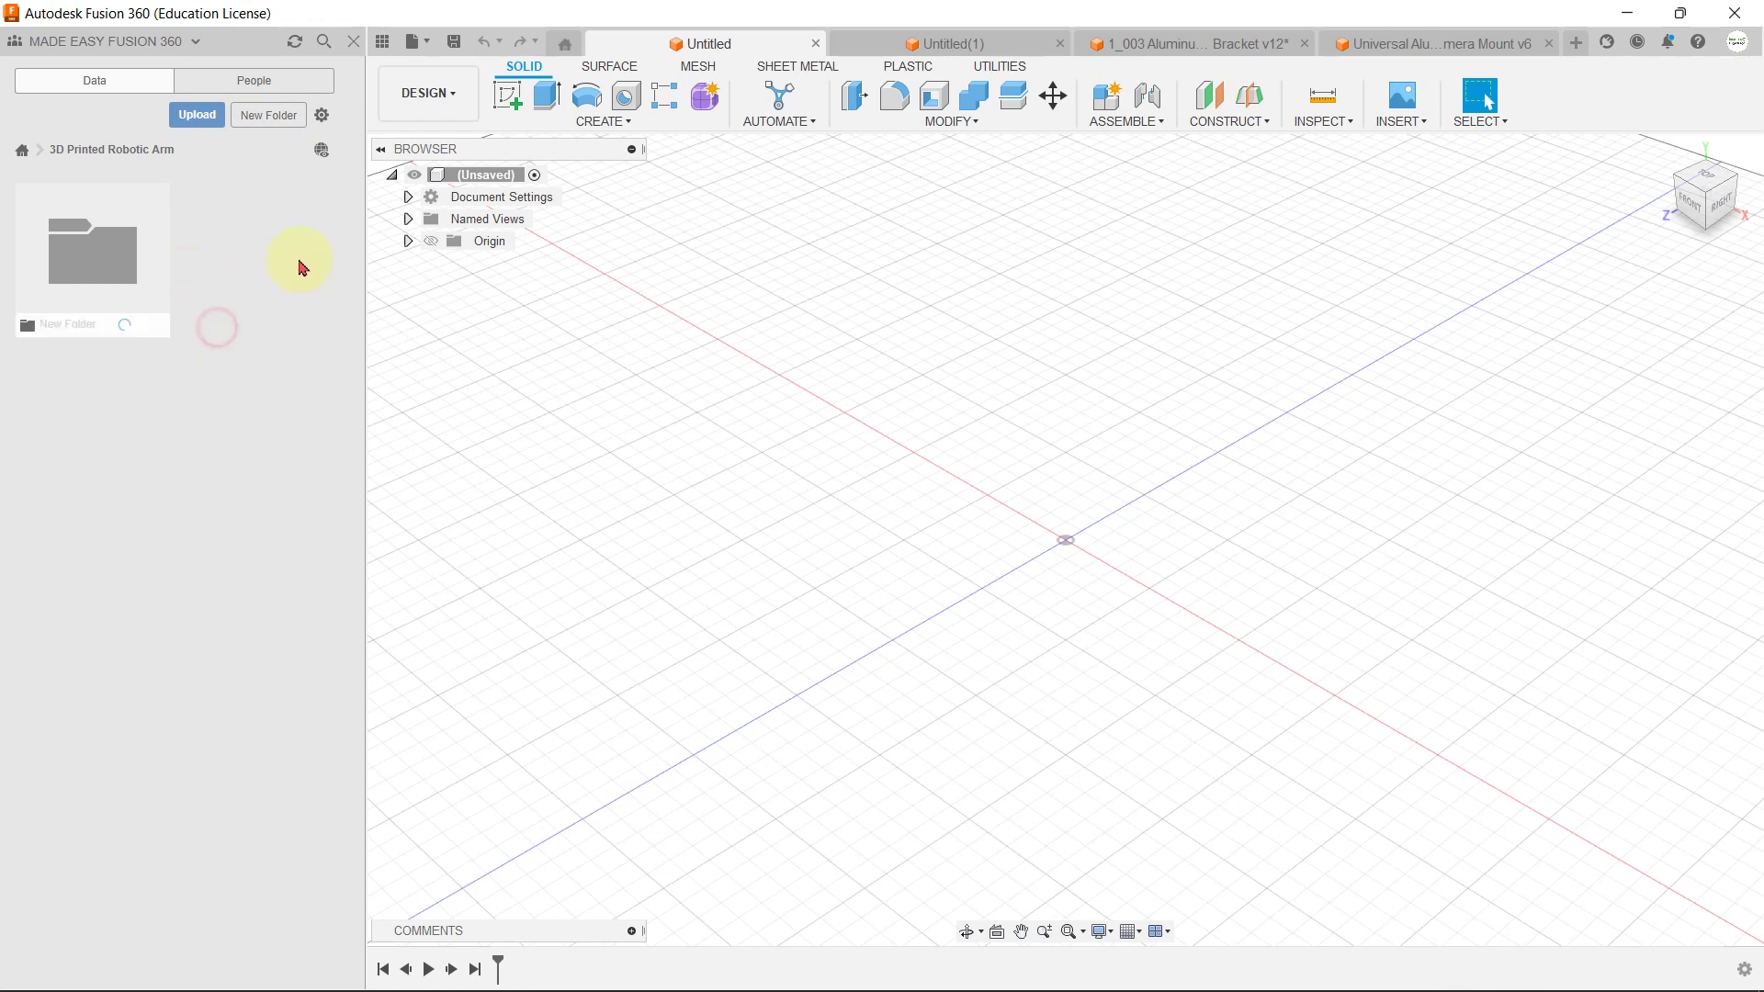
right_click(116, 315)
click(138, 336)
text(Plastic Par)
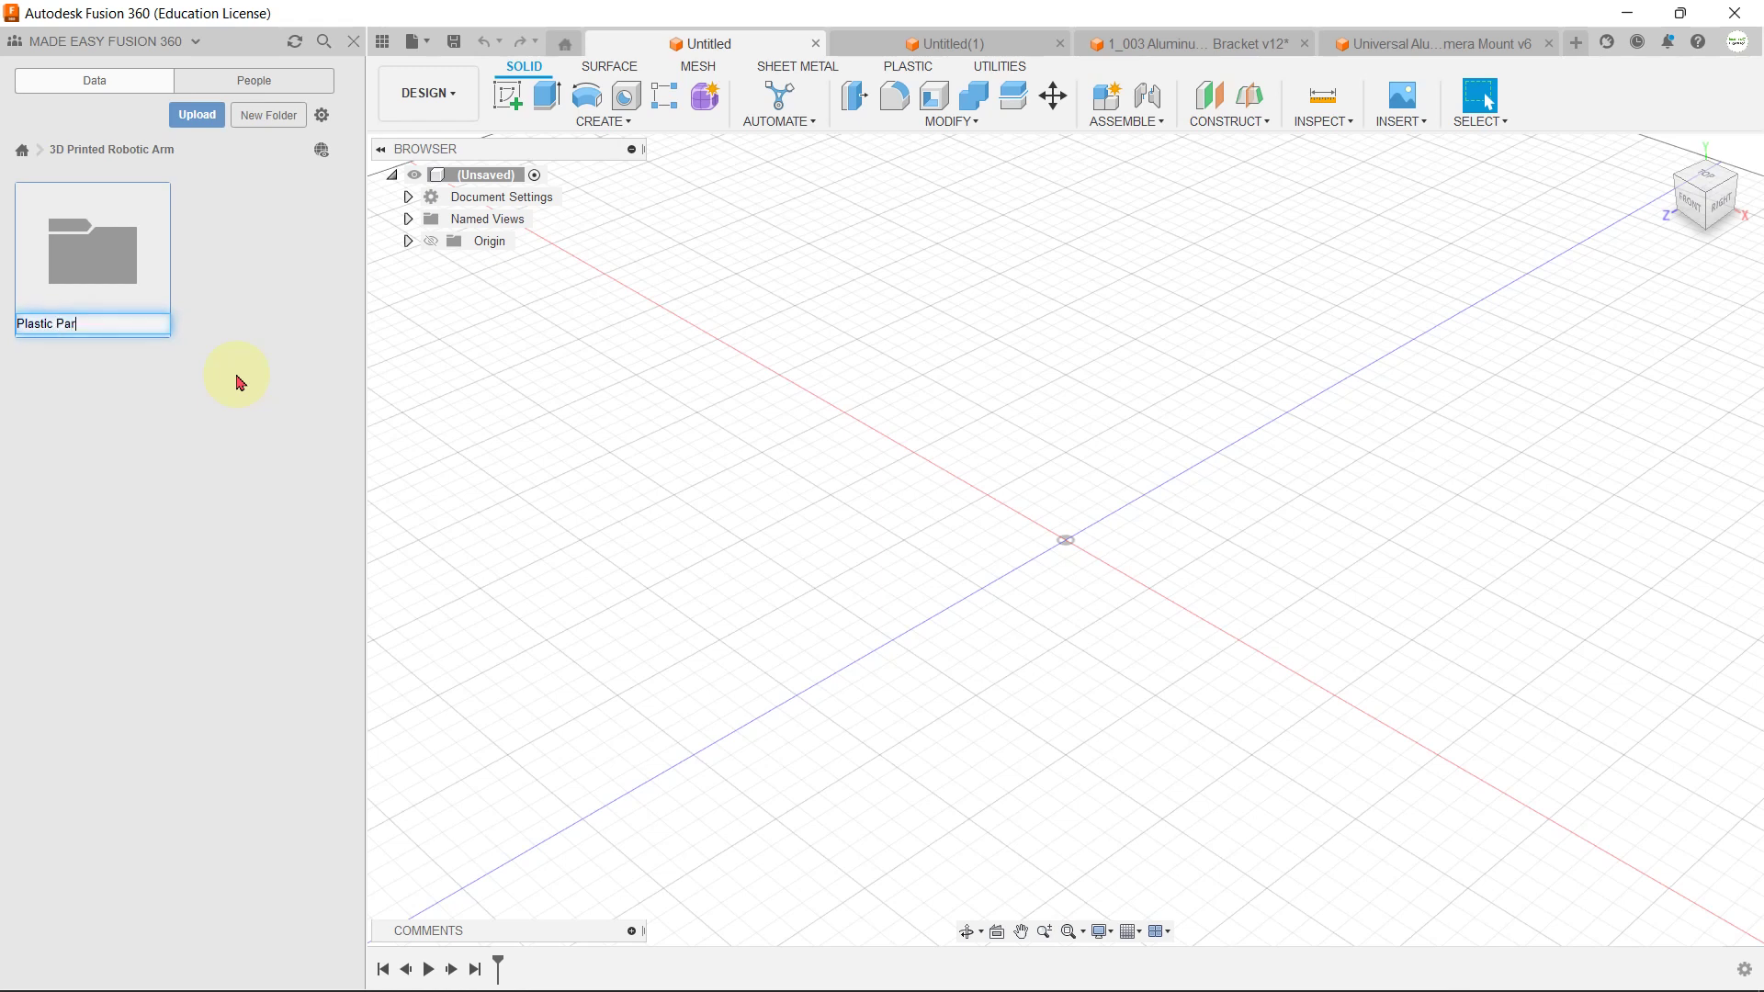
text(ts)
click(239, 381)
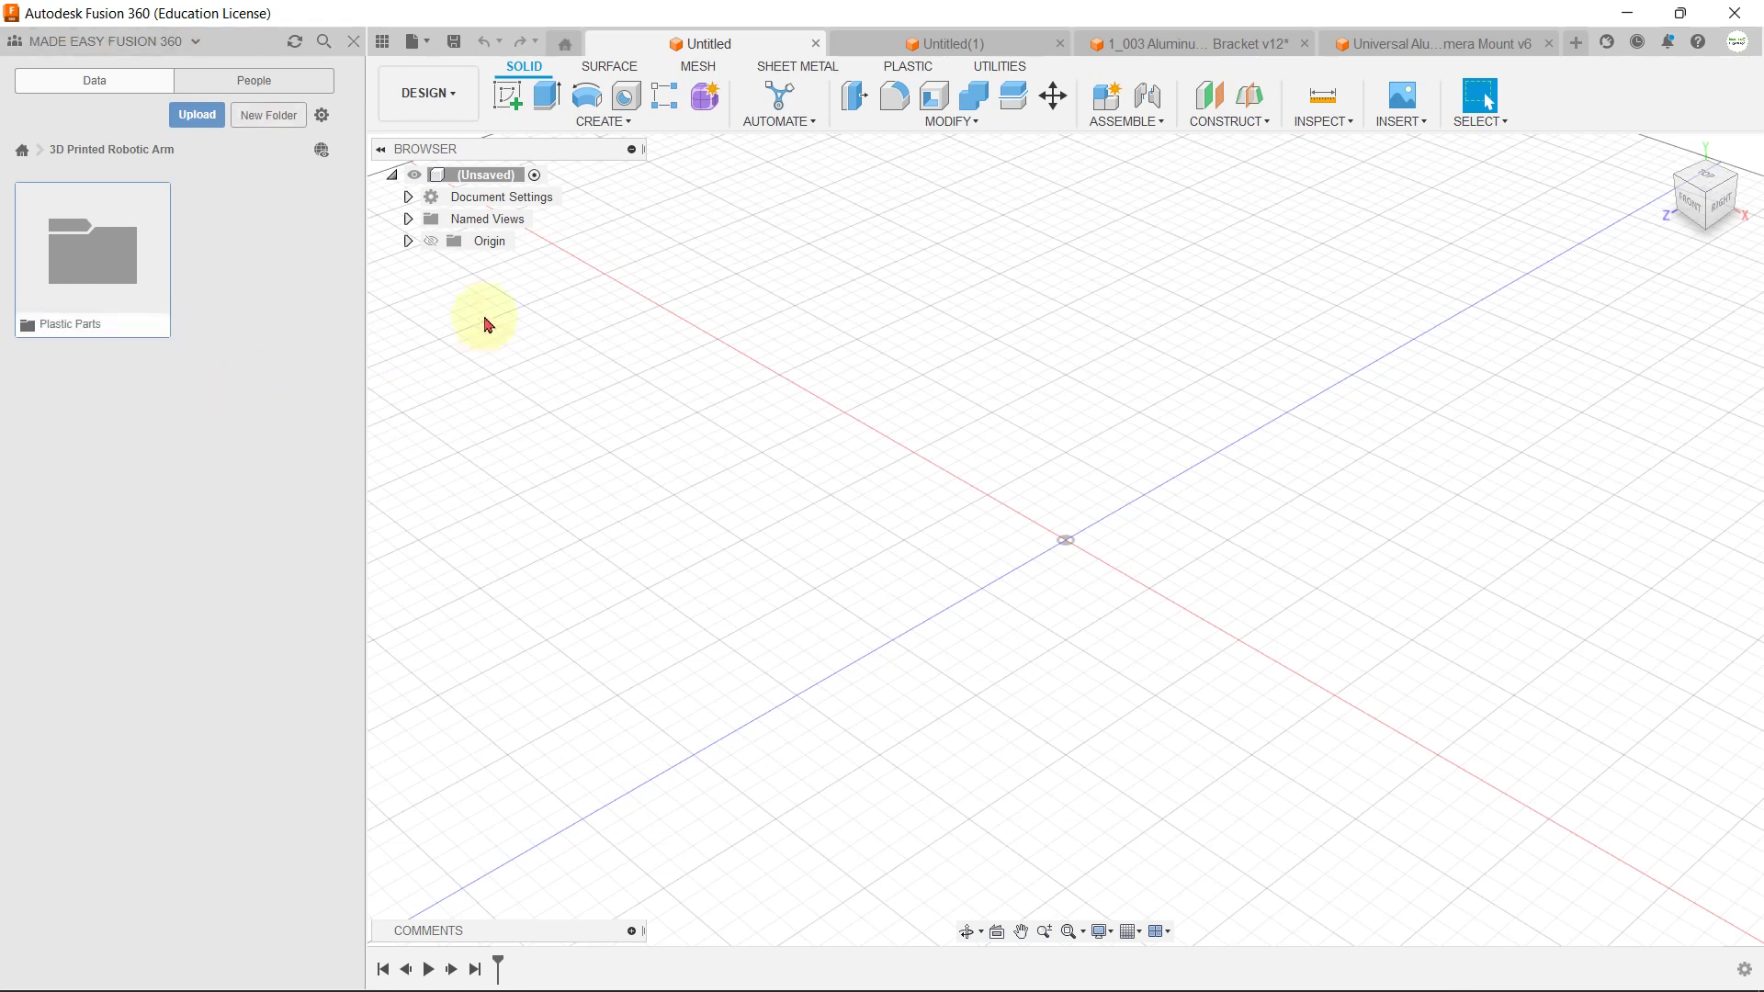
Step: Add a second folder named "Metal parts" to the 3D Printed Robotic Arm project
click(285, 112)
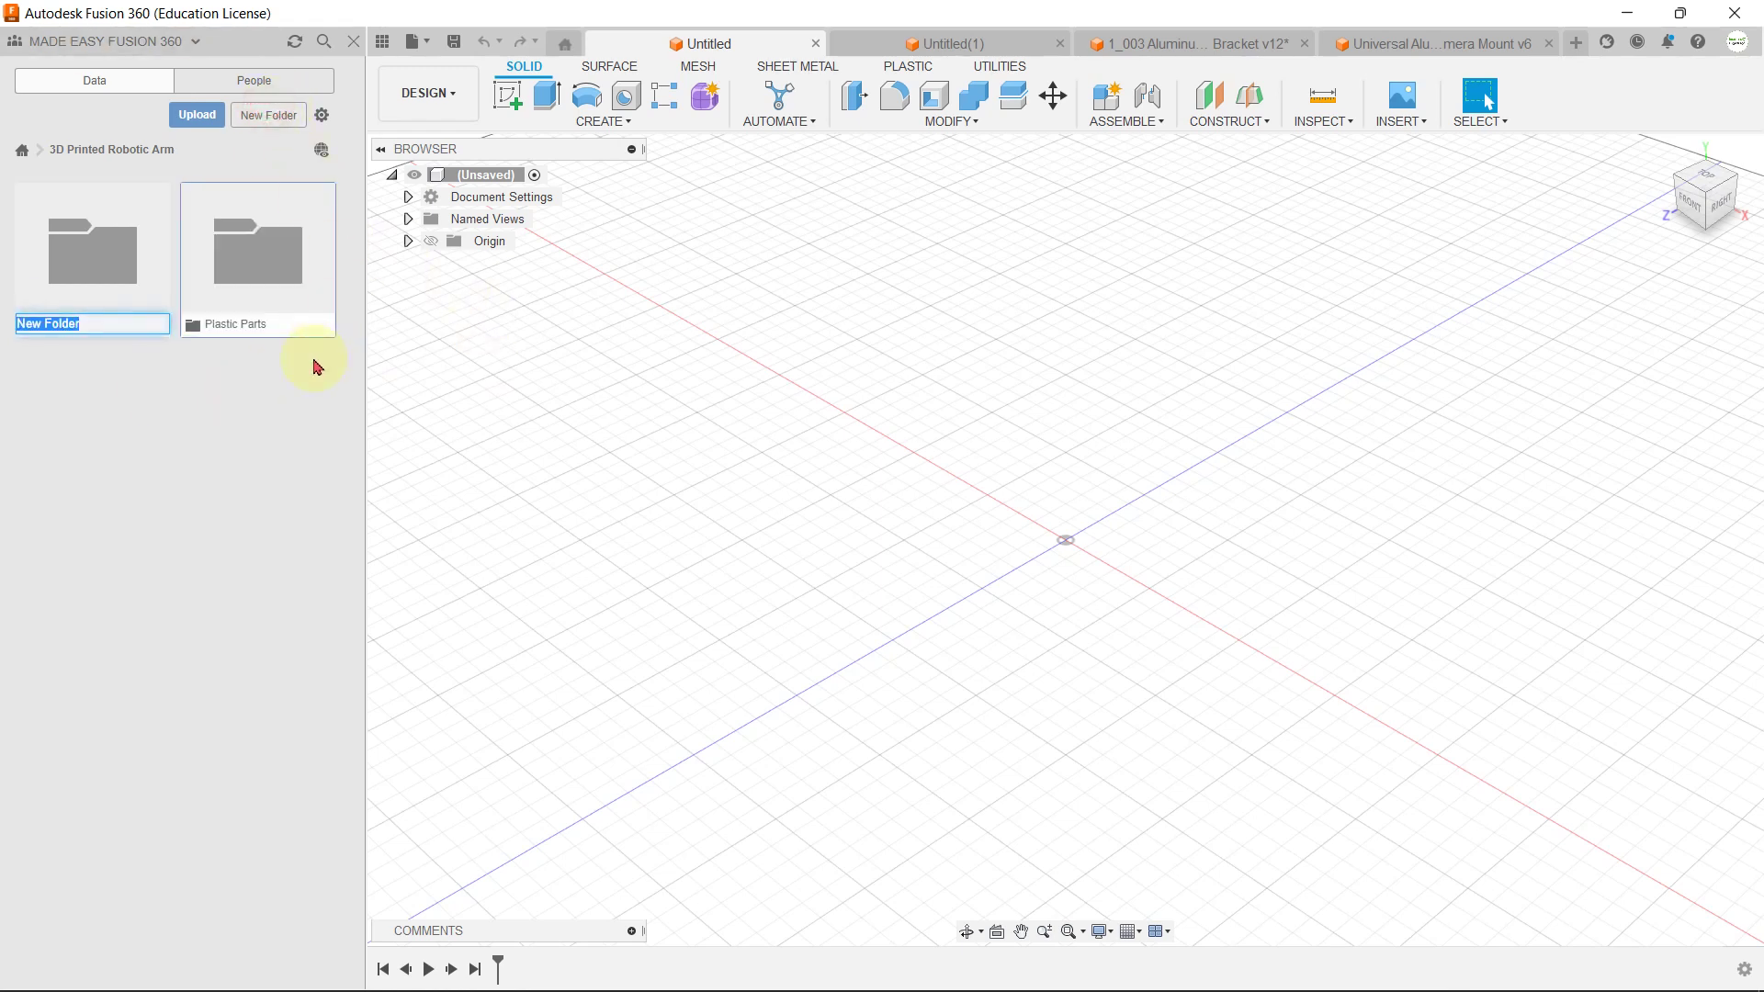
text(Me)
key(Return)
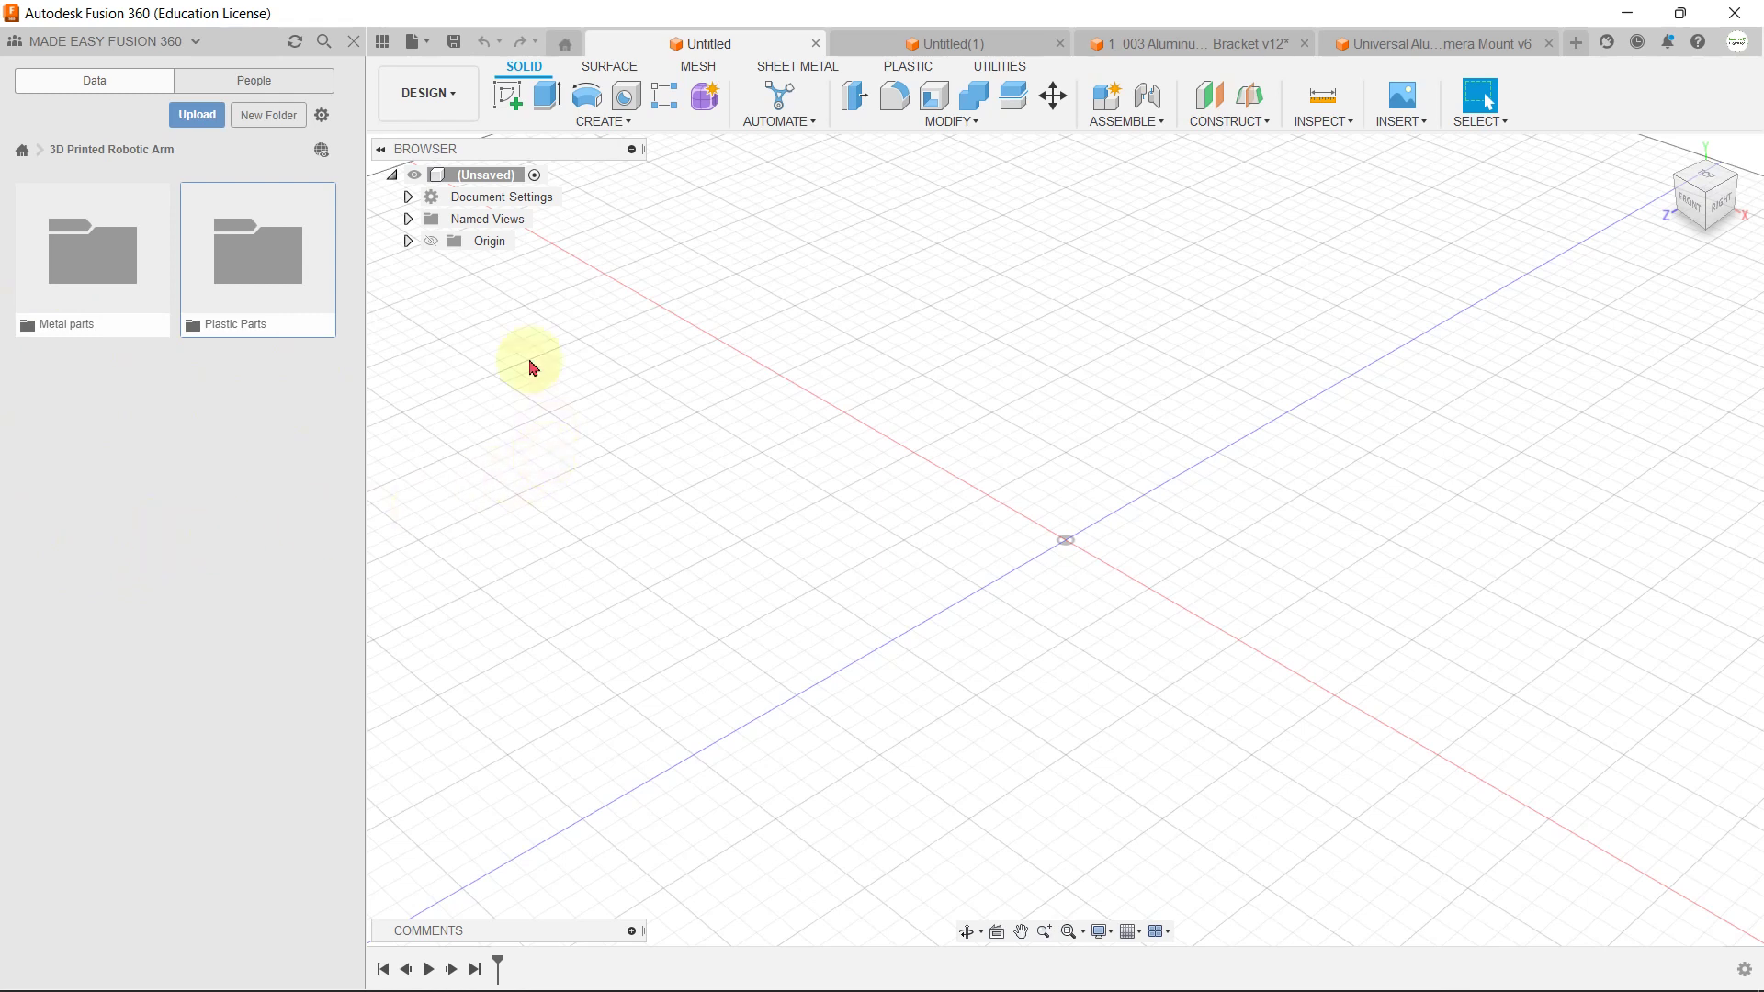
Step: Save the untitled design as "Arm File" in the Metal parts folder of the 3D Printed Robotic Arm project
click(454, 42)
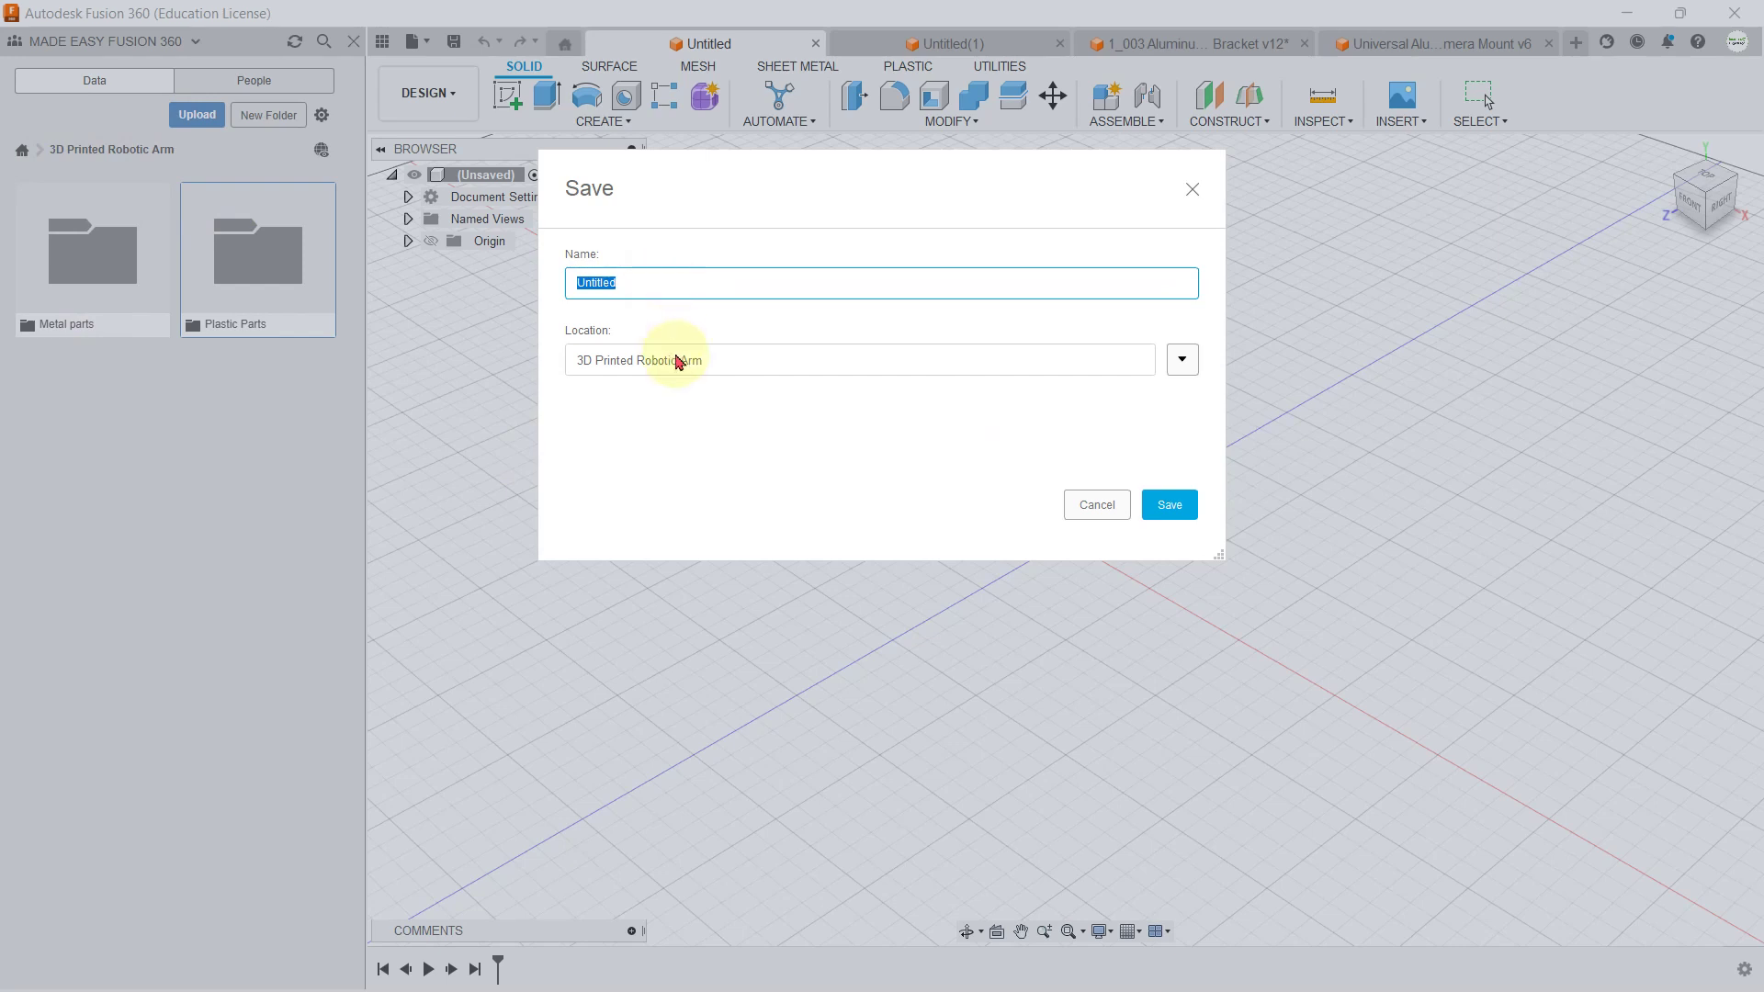
text(Arm Files)
key(BackSpace)
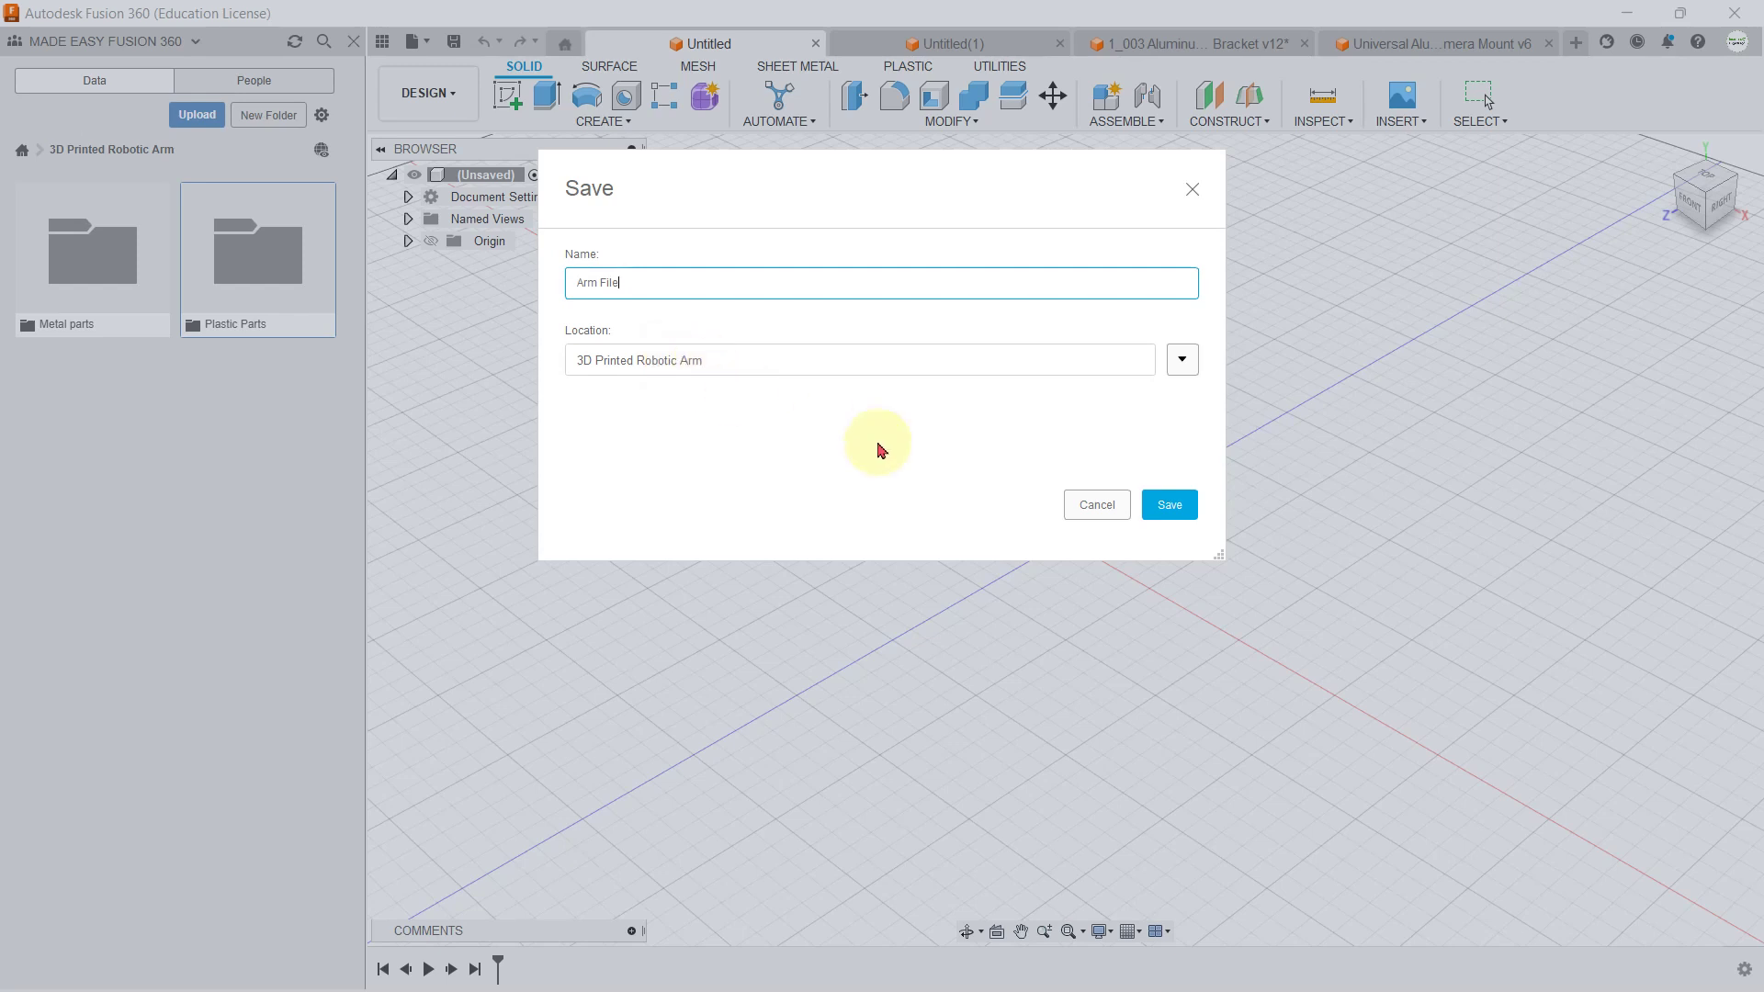
click(1181, 364)
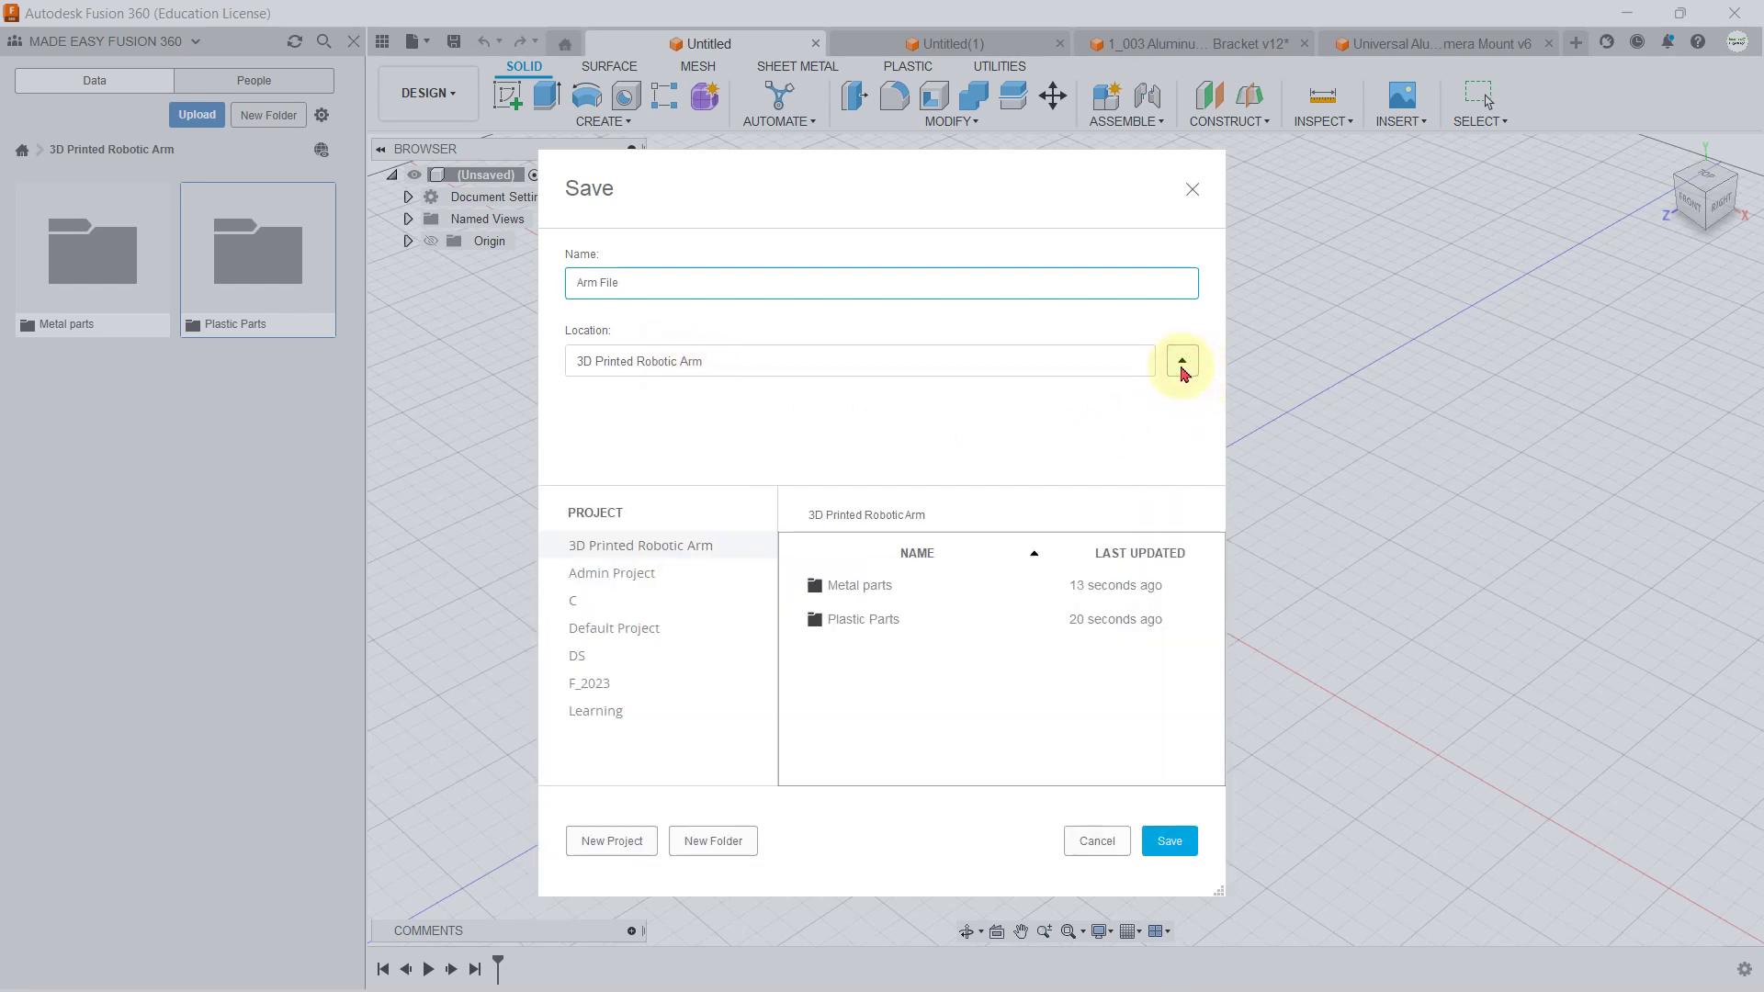
click(670, 576)
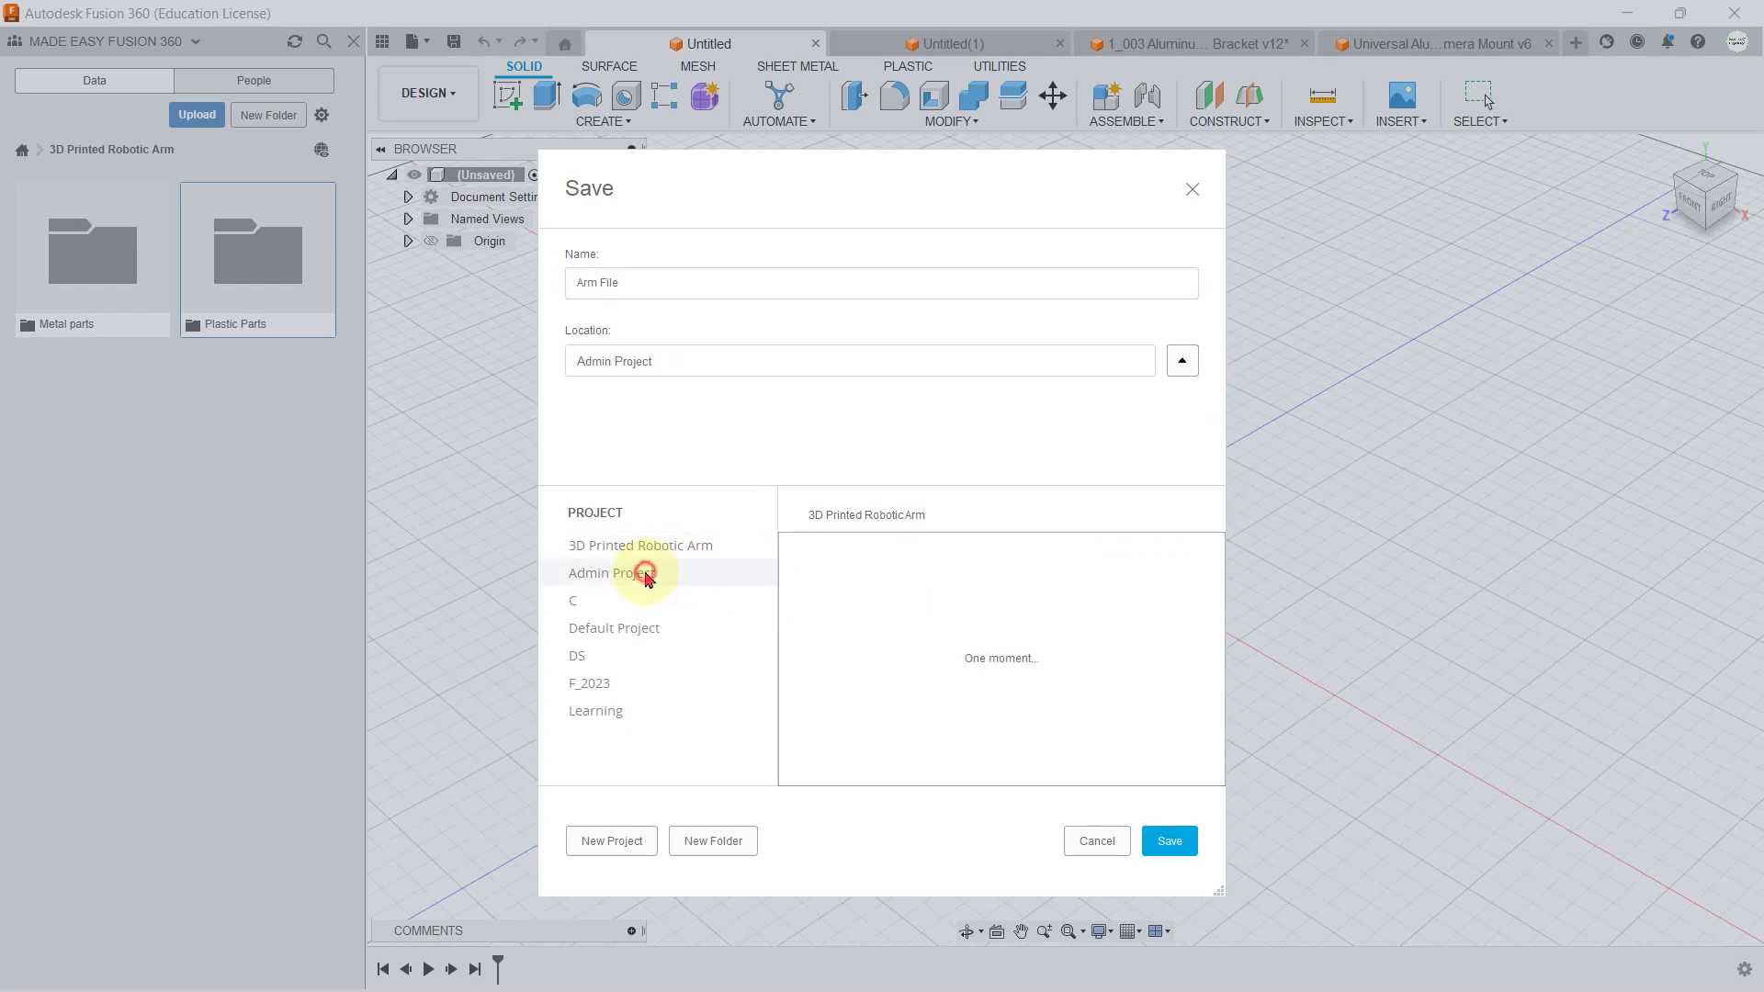
click(630, 549)
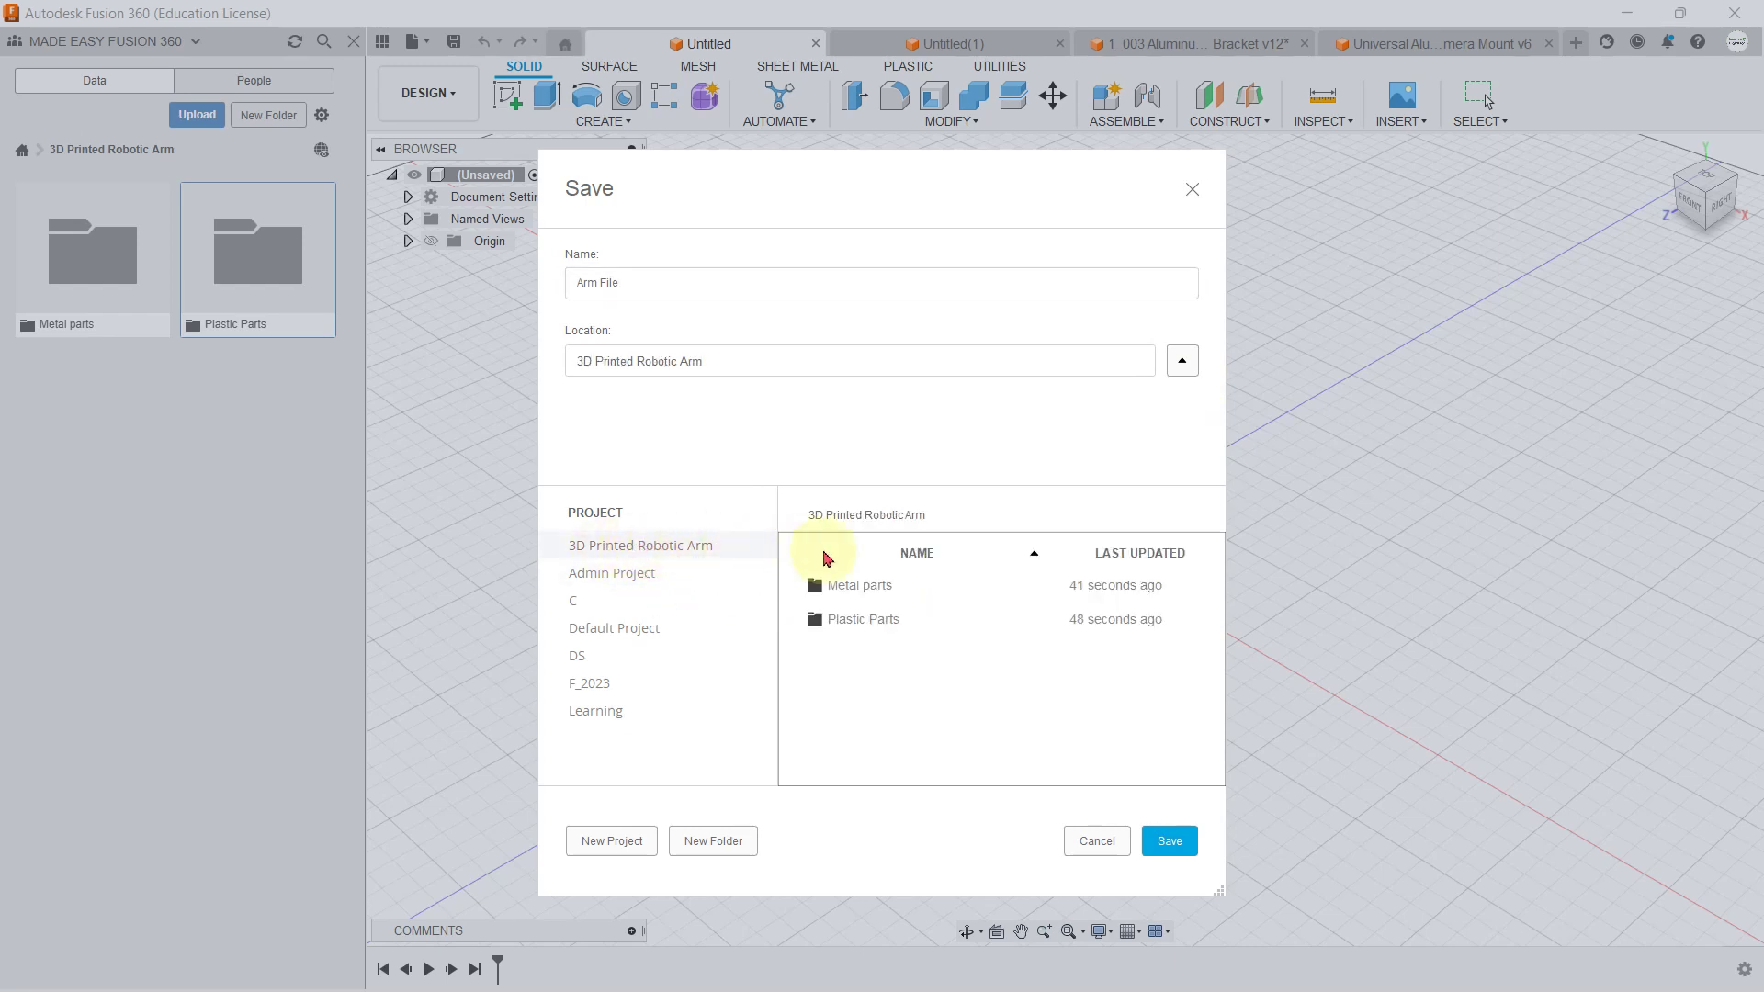
double_click(854, 593)
click(1170, 841)
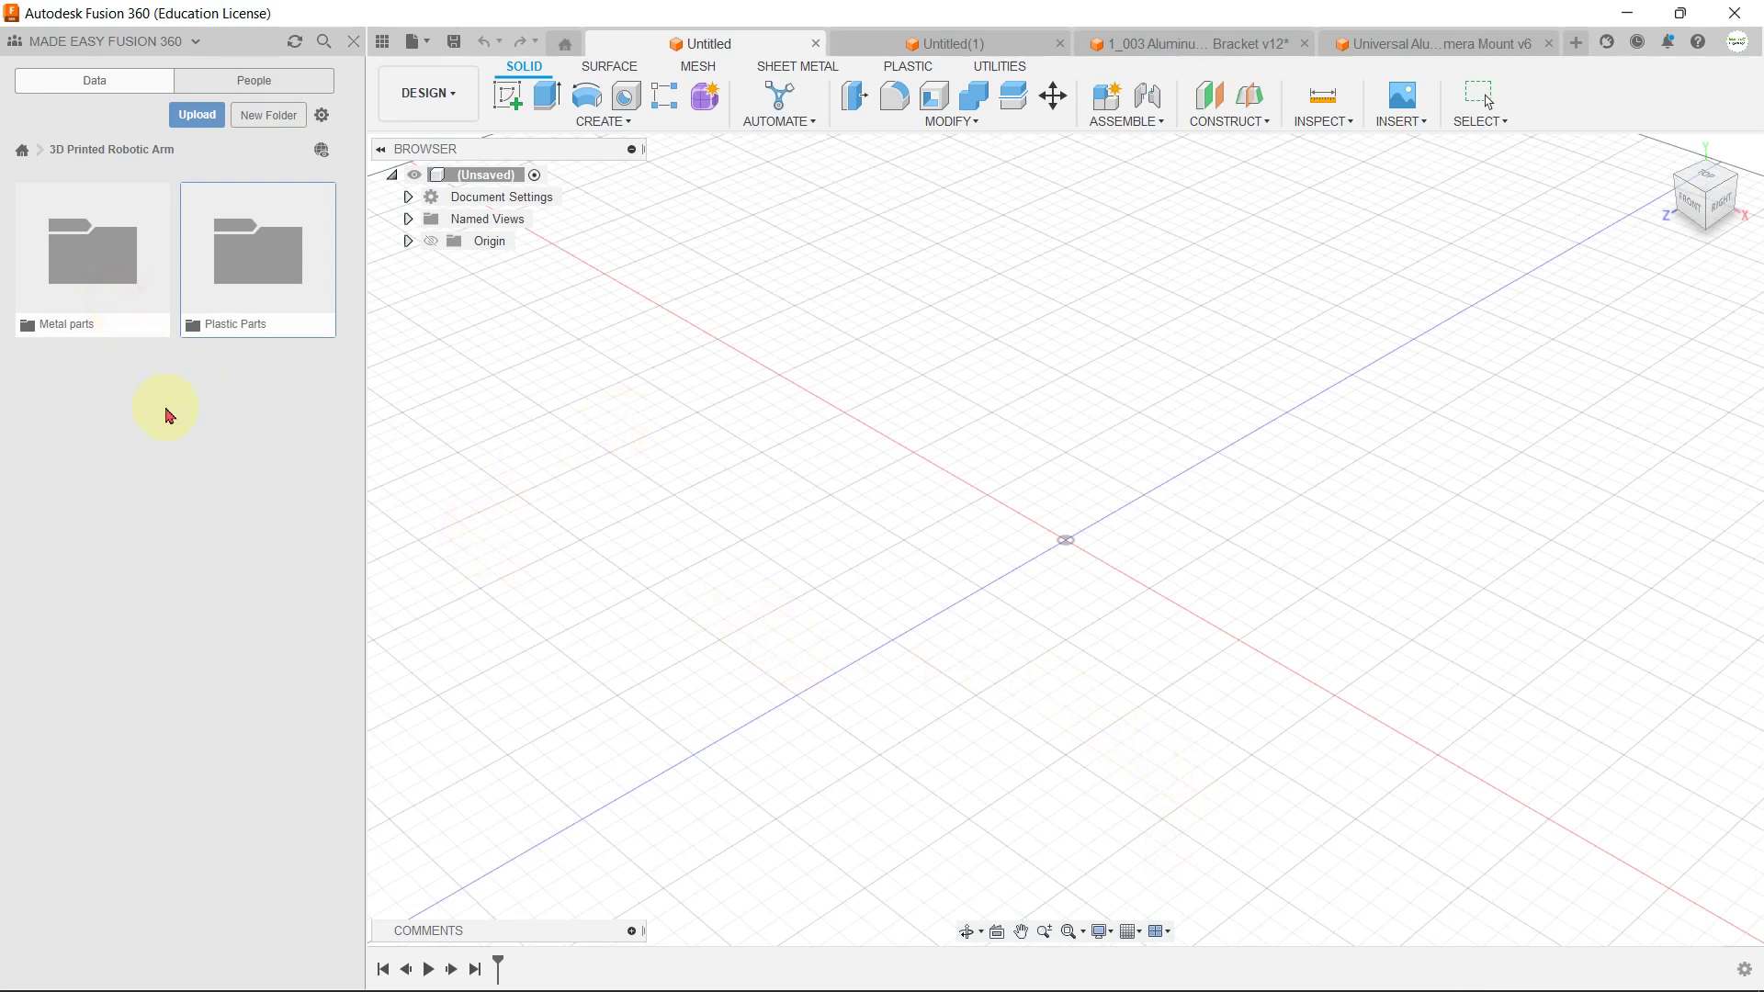
Step: Close the Arm File design and reopen it from the project's Metal parts folder
click(86, 275)
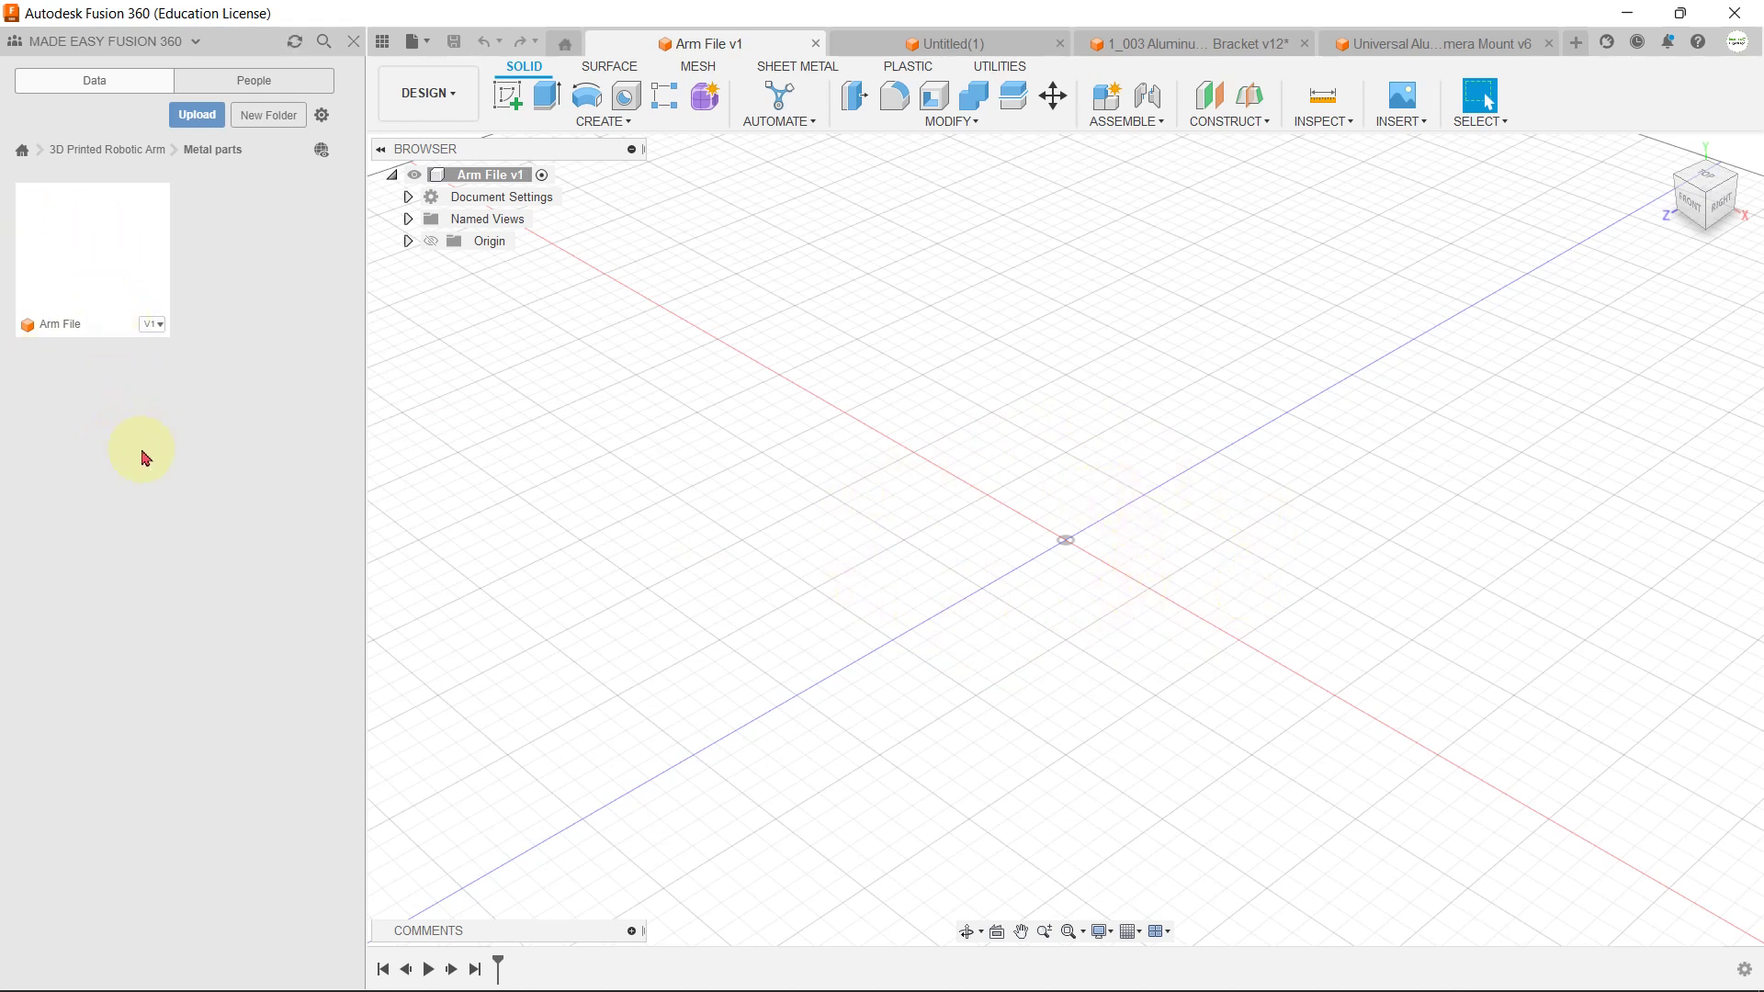
click(815, 43)
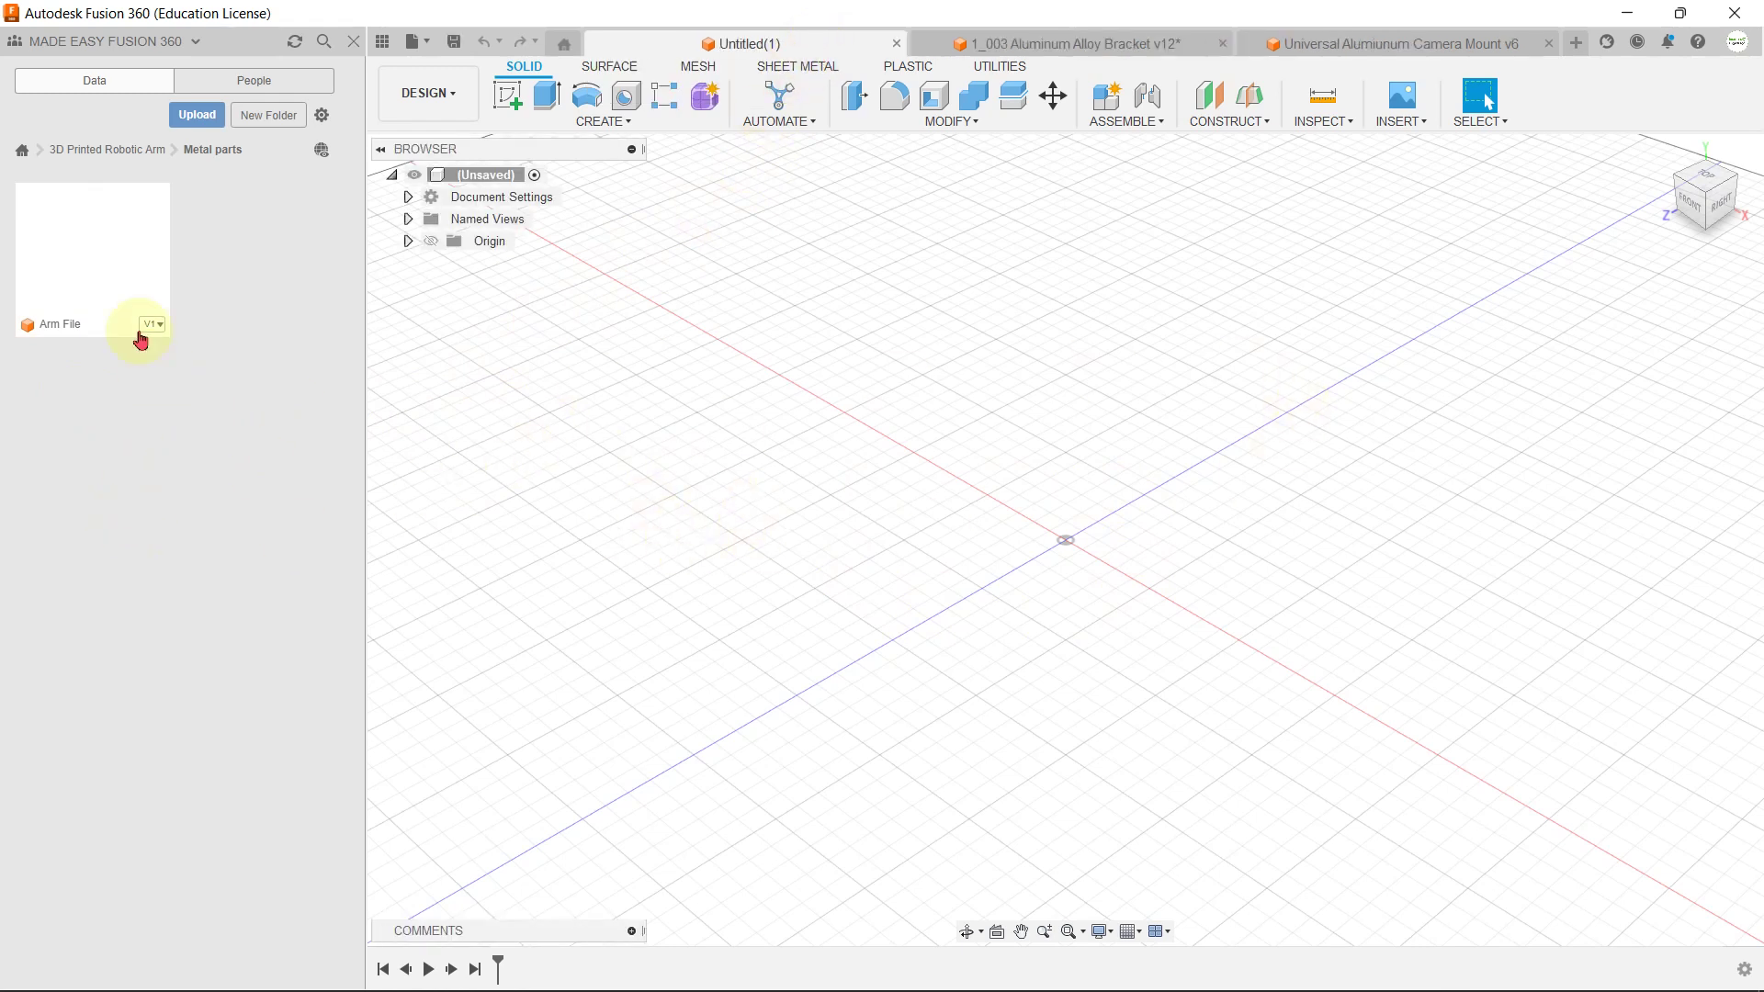
right_click(114, 247)
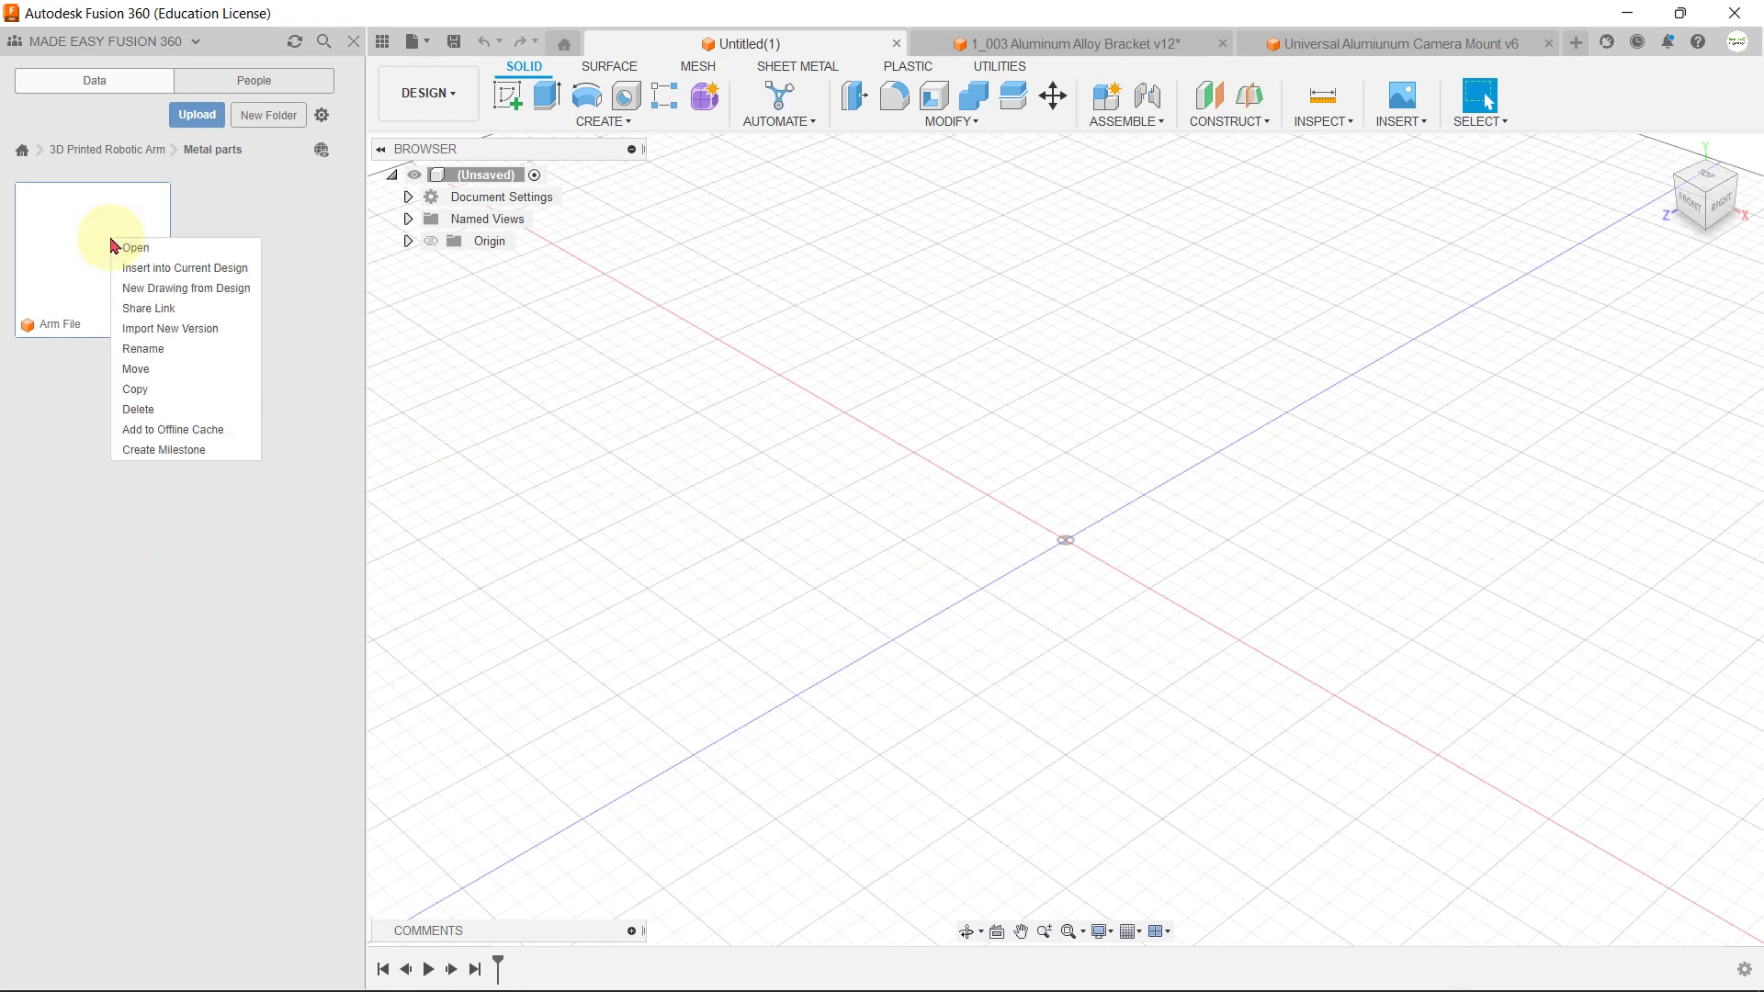
click(136, 248)
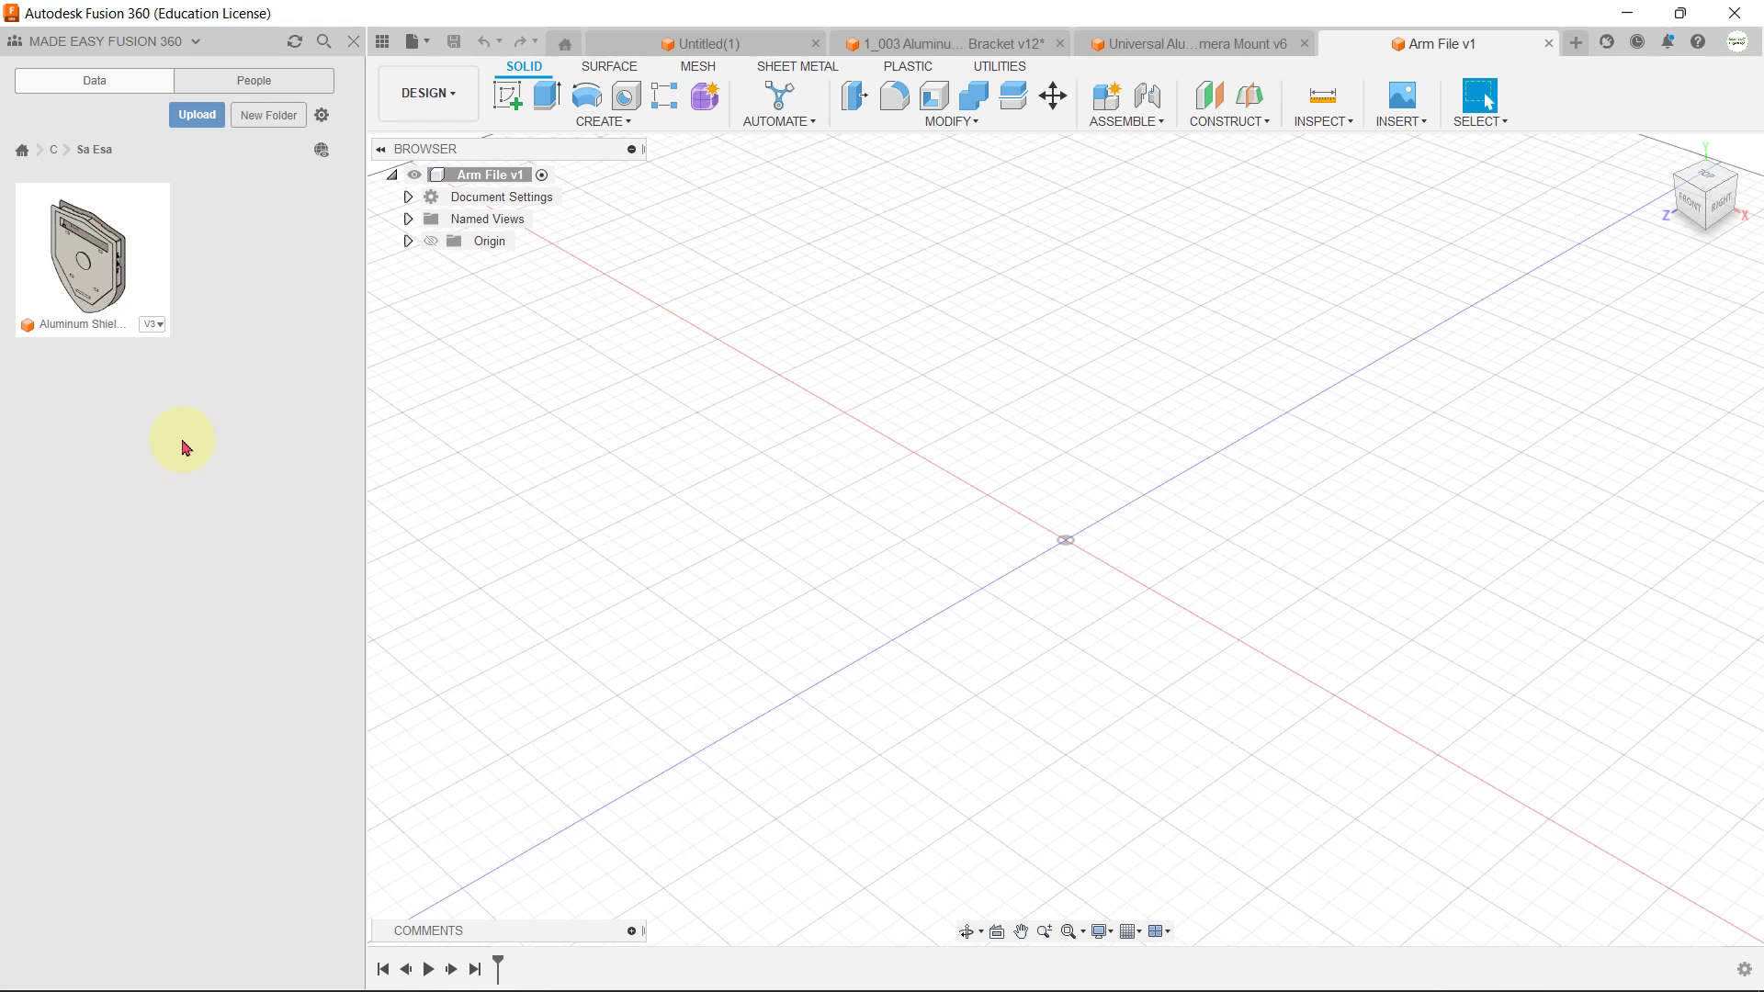
Step: Examine the version history of the Aluminum Shield design stored in project C
click(152, 332)
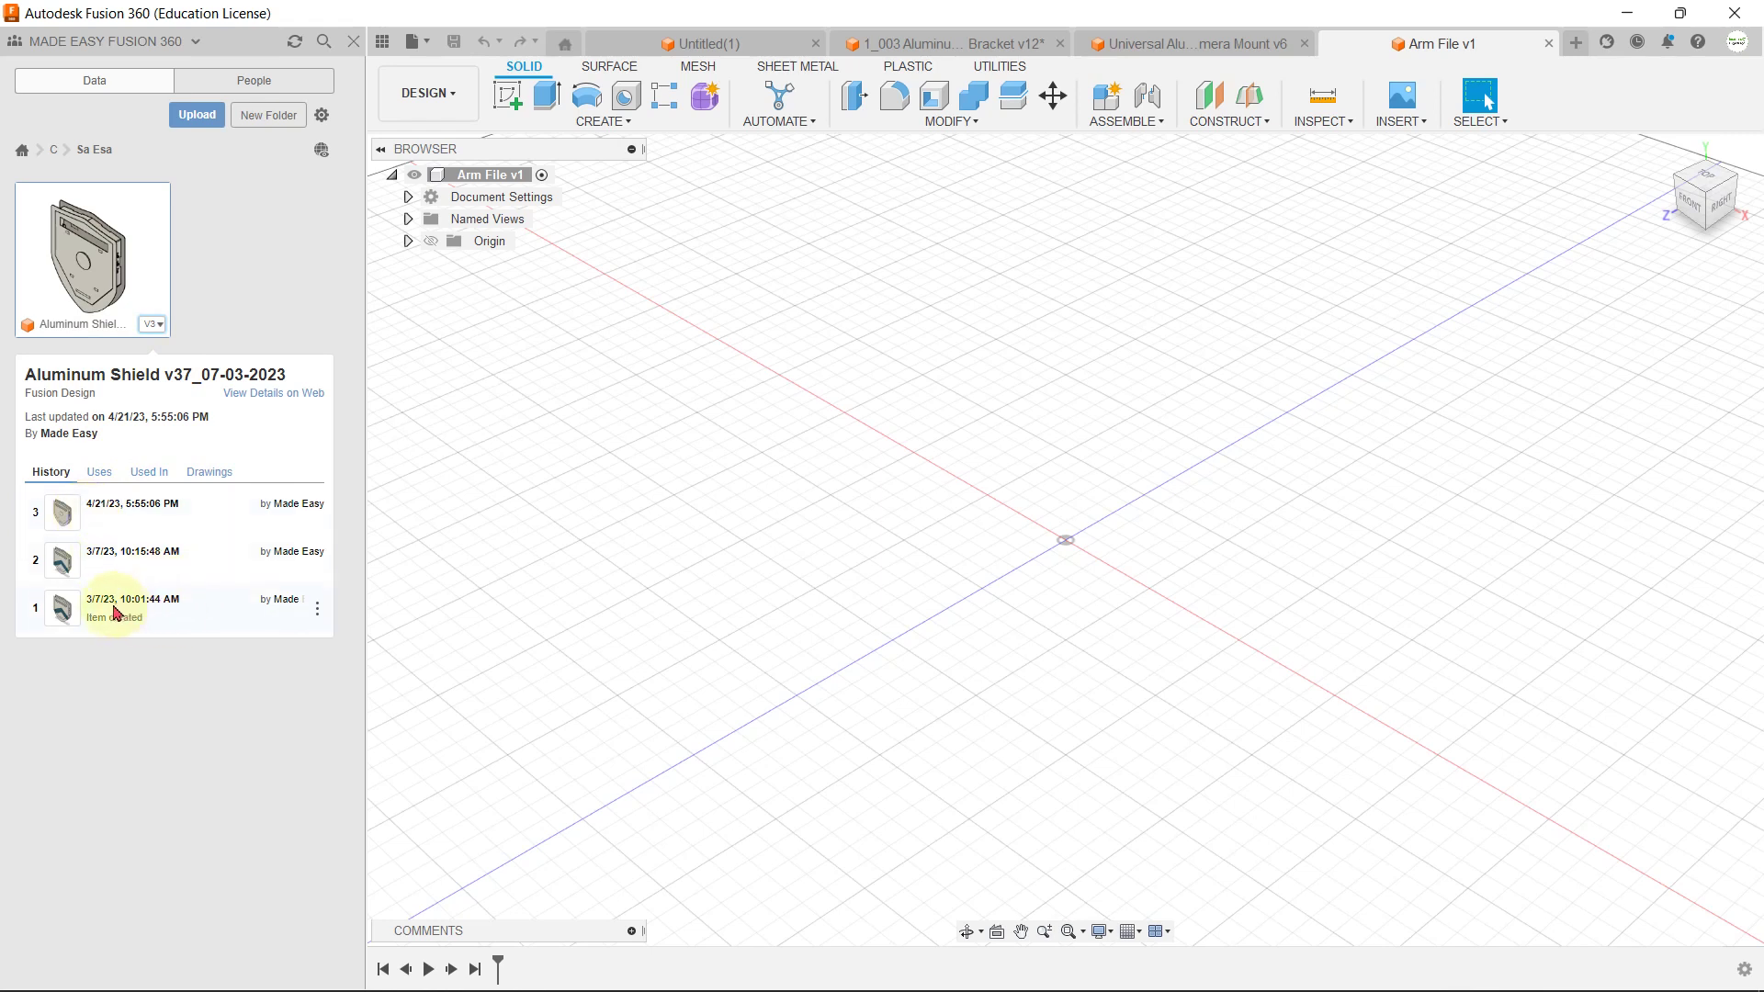
click(317, 608)
click(317, 608)
click(59, 736)
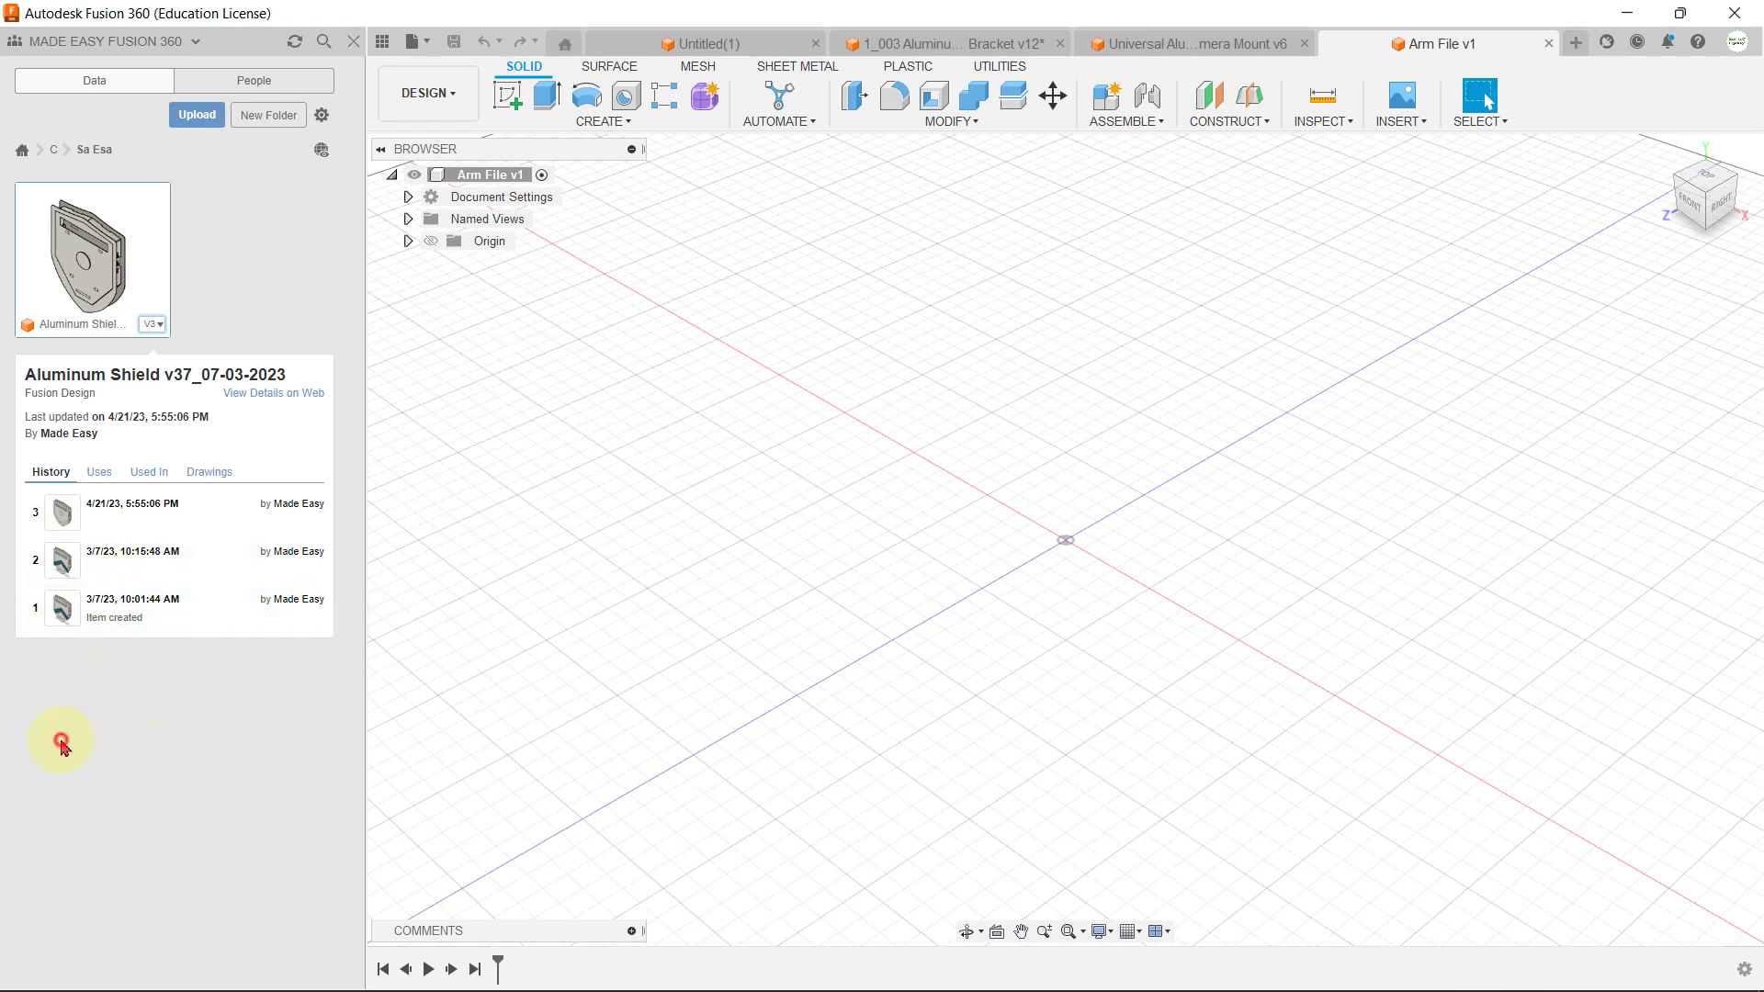
click(59, 736)
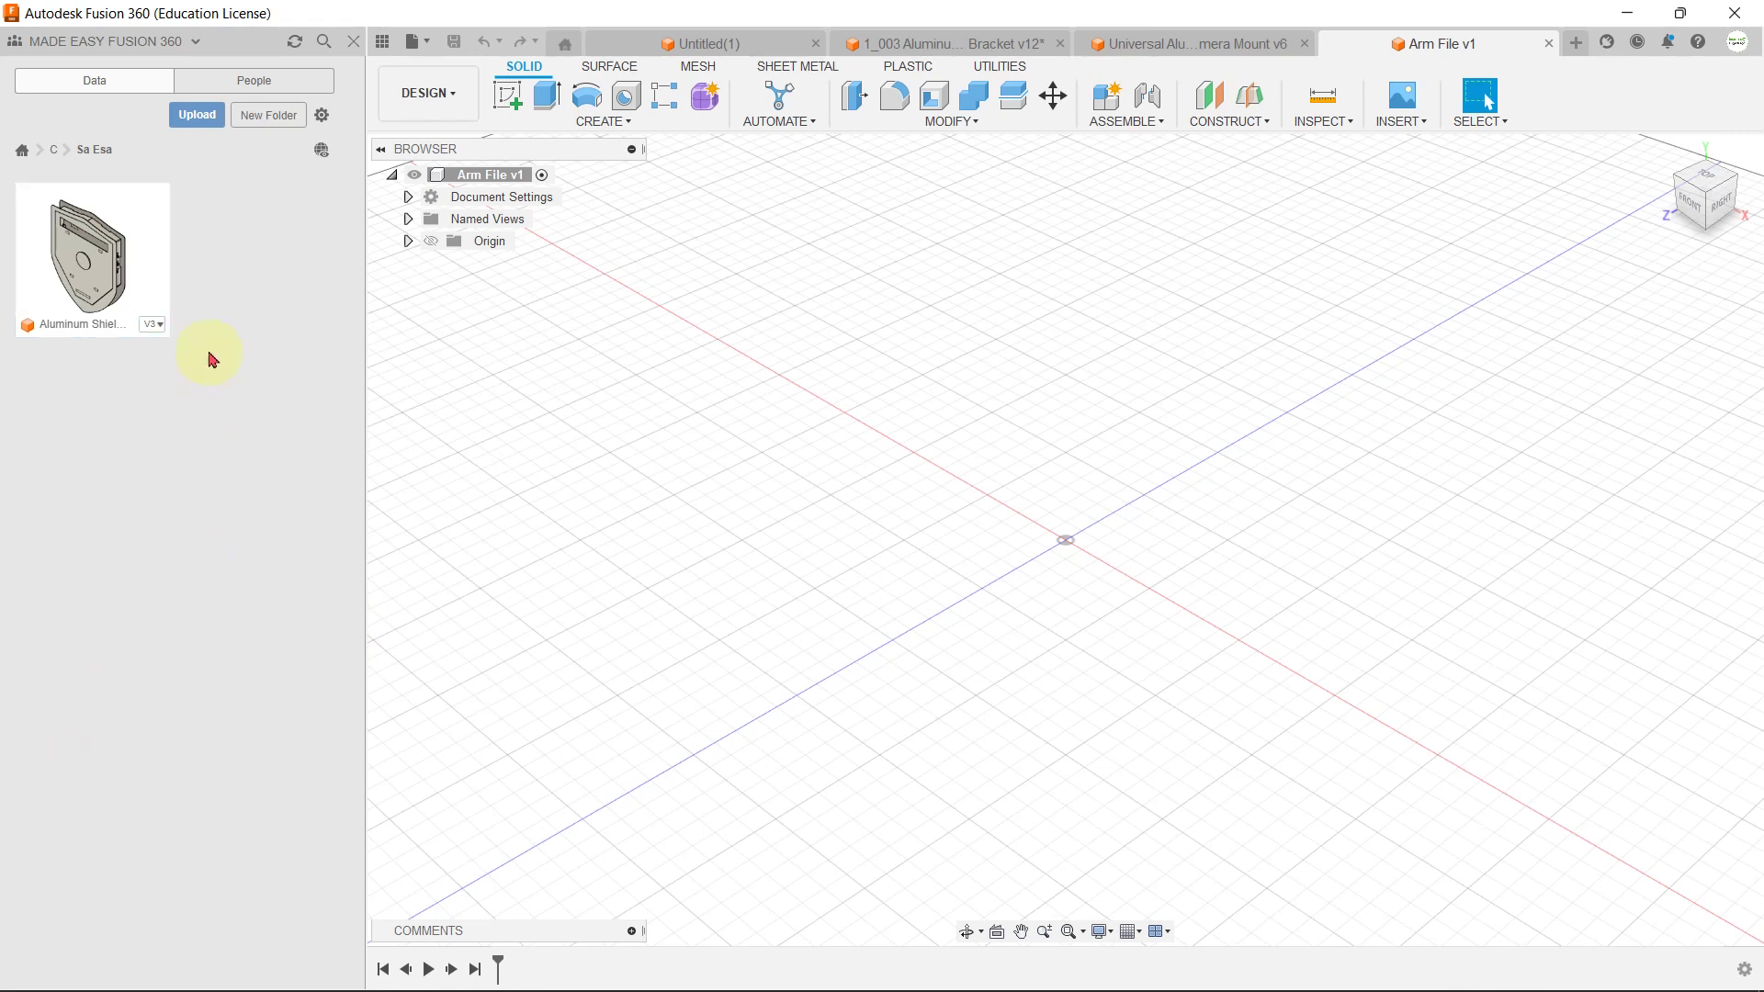
Step: Open the Aluminum Shield design and display its version history
right_click(95, 275)
click(118, 283)
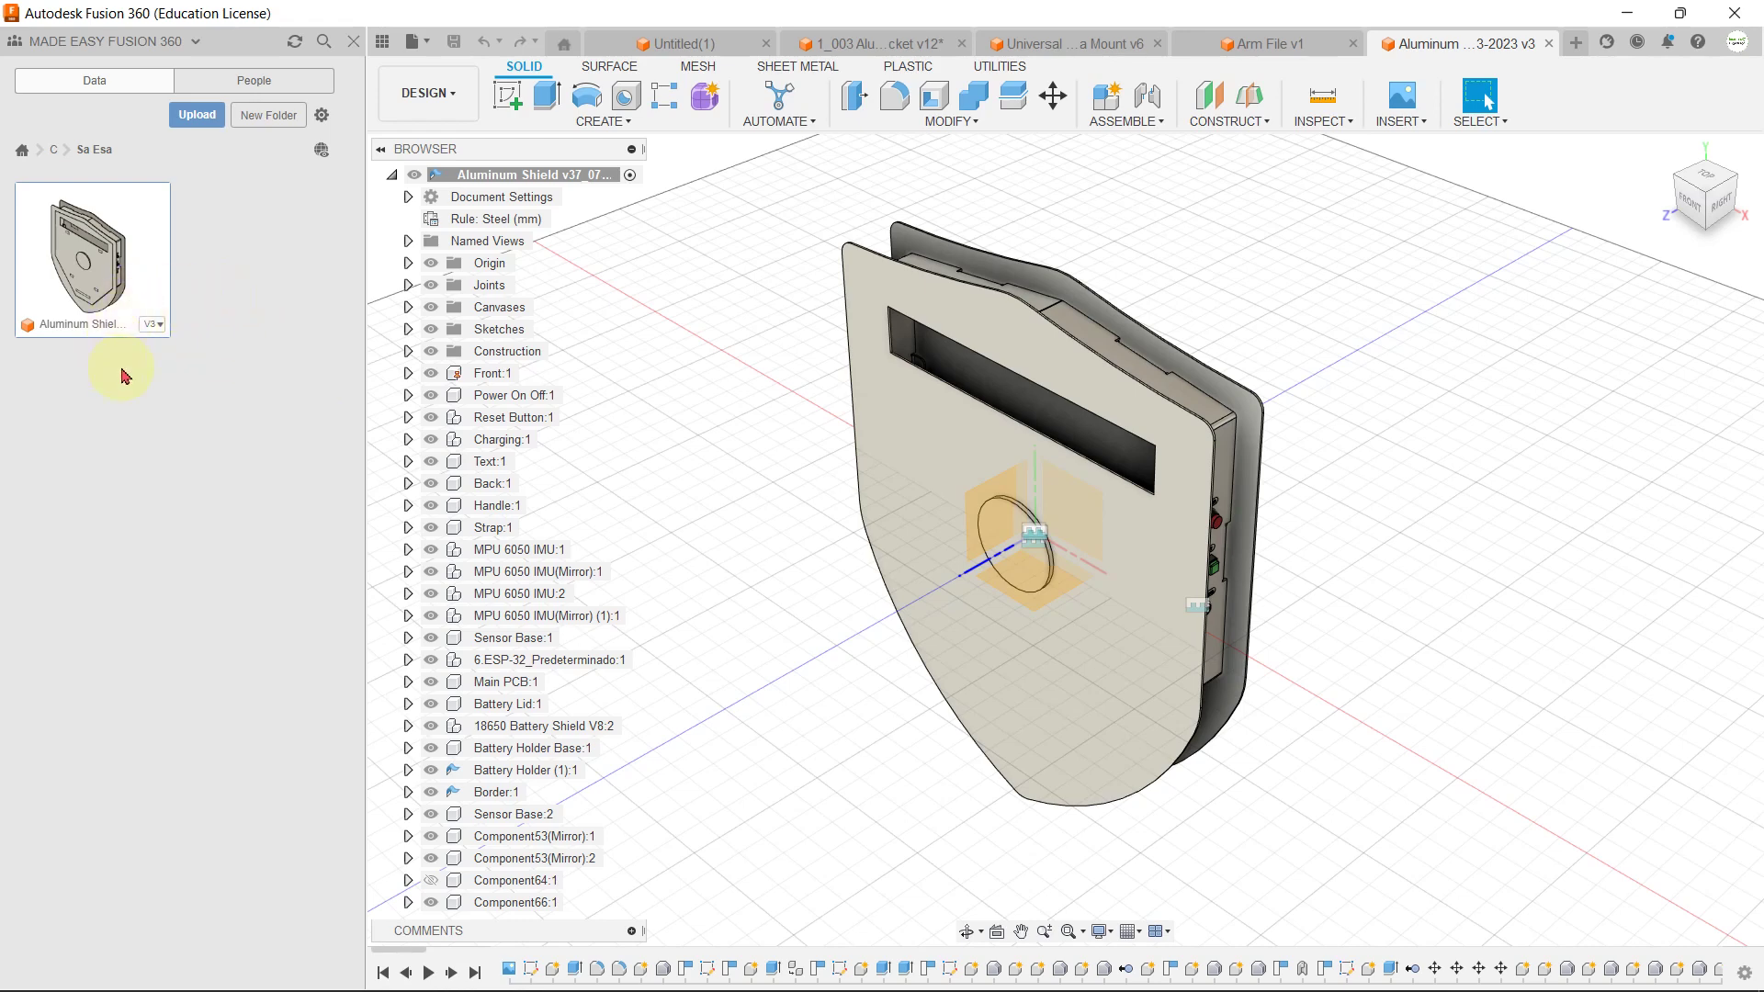
click(153, 330)
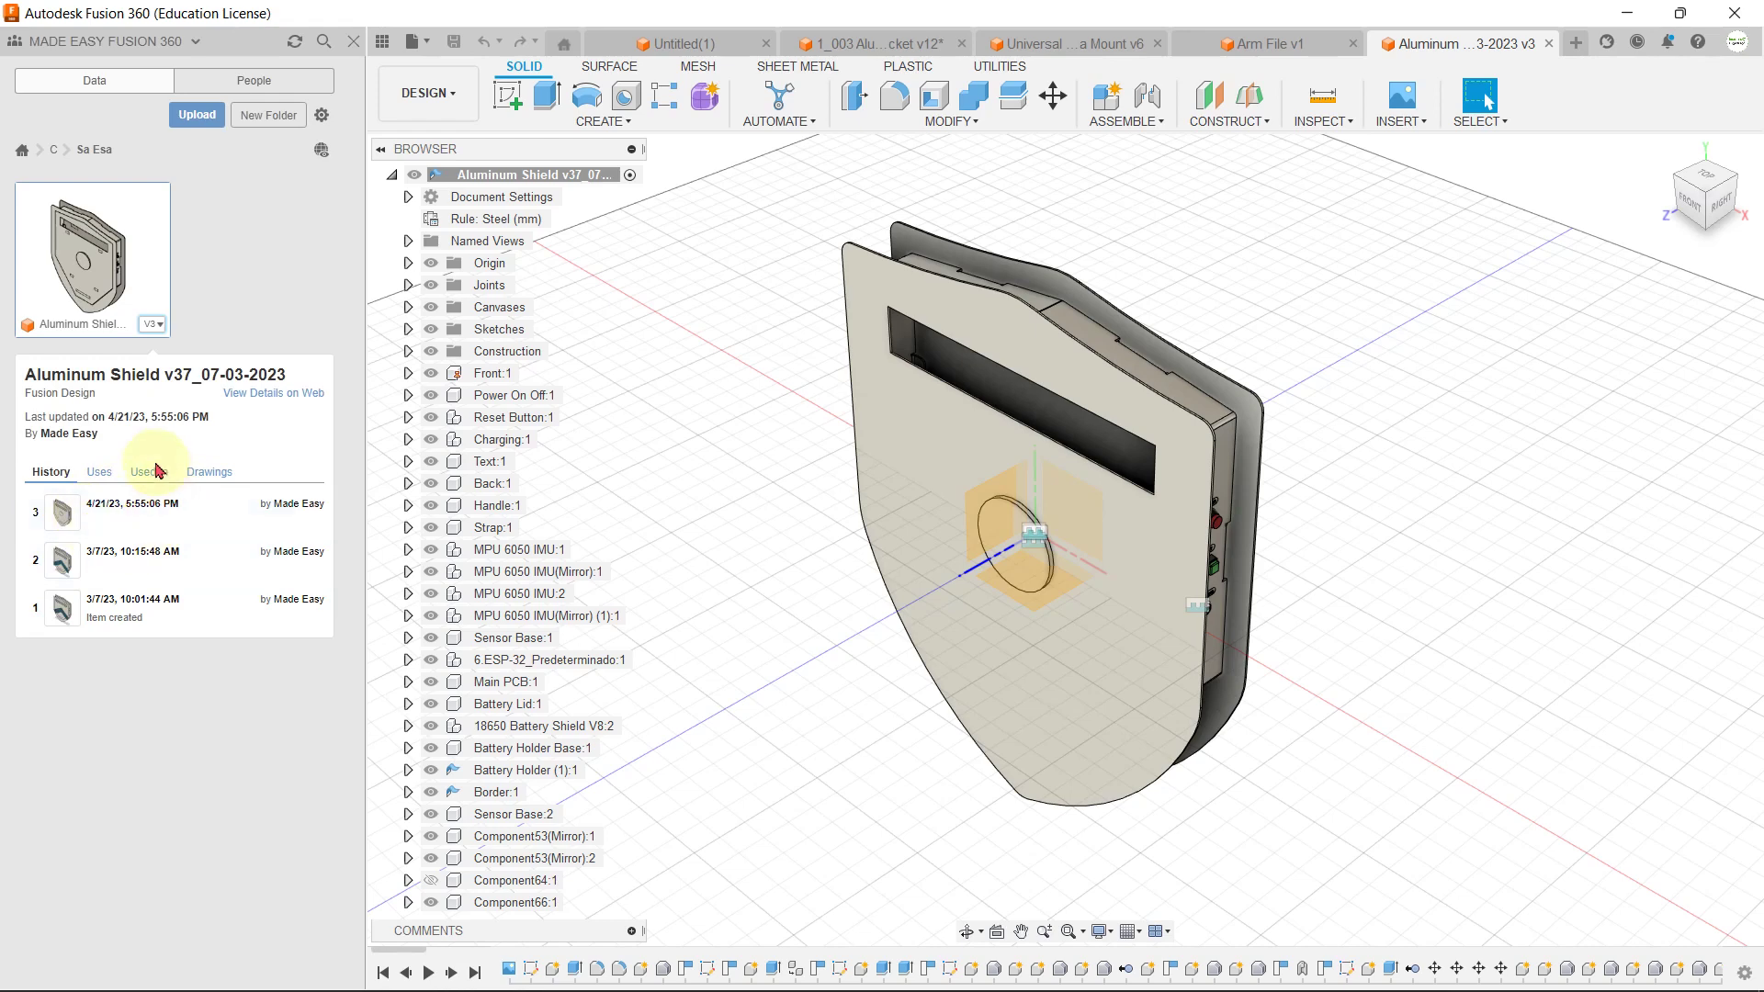
Step: Extrude the circular recess face on the shield's front plate to fill the recess
scroll(1500, 618, up, 2)
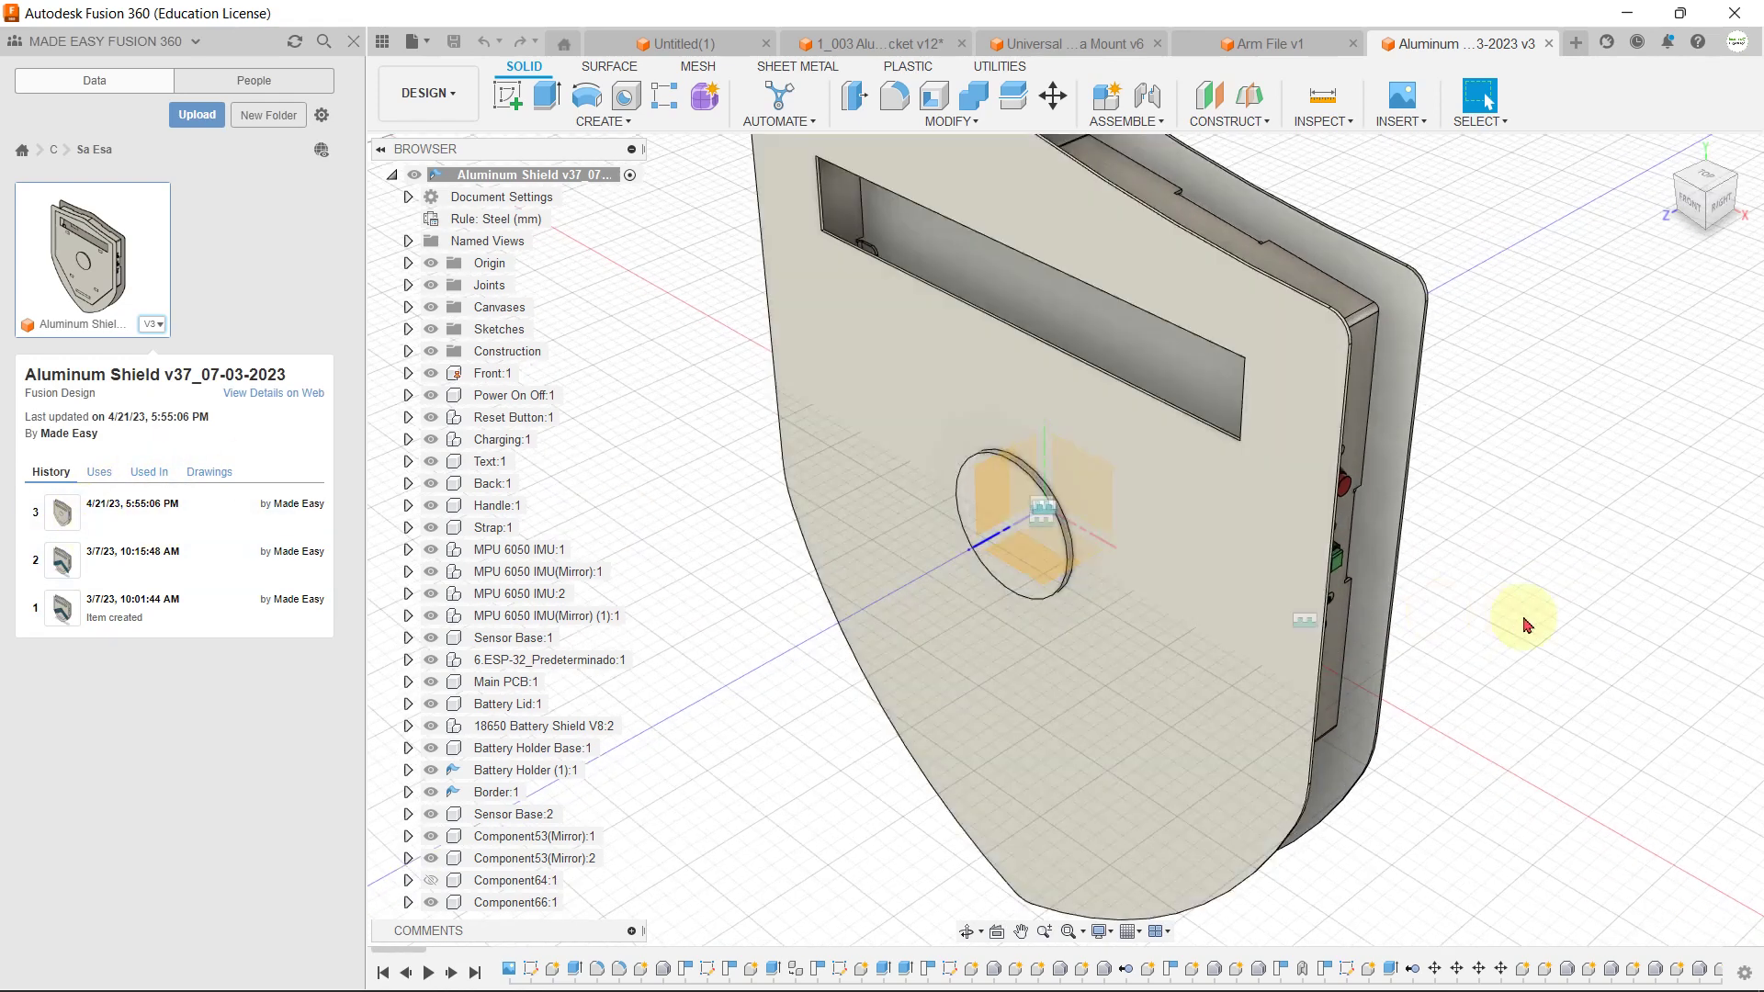
shift+middle_drag(1500, 618, 1500, 504)
scroll(1121, 551, up, 4)
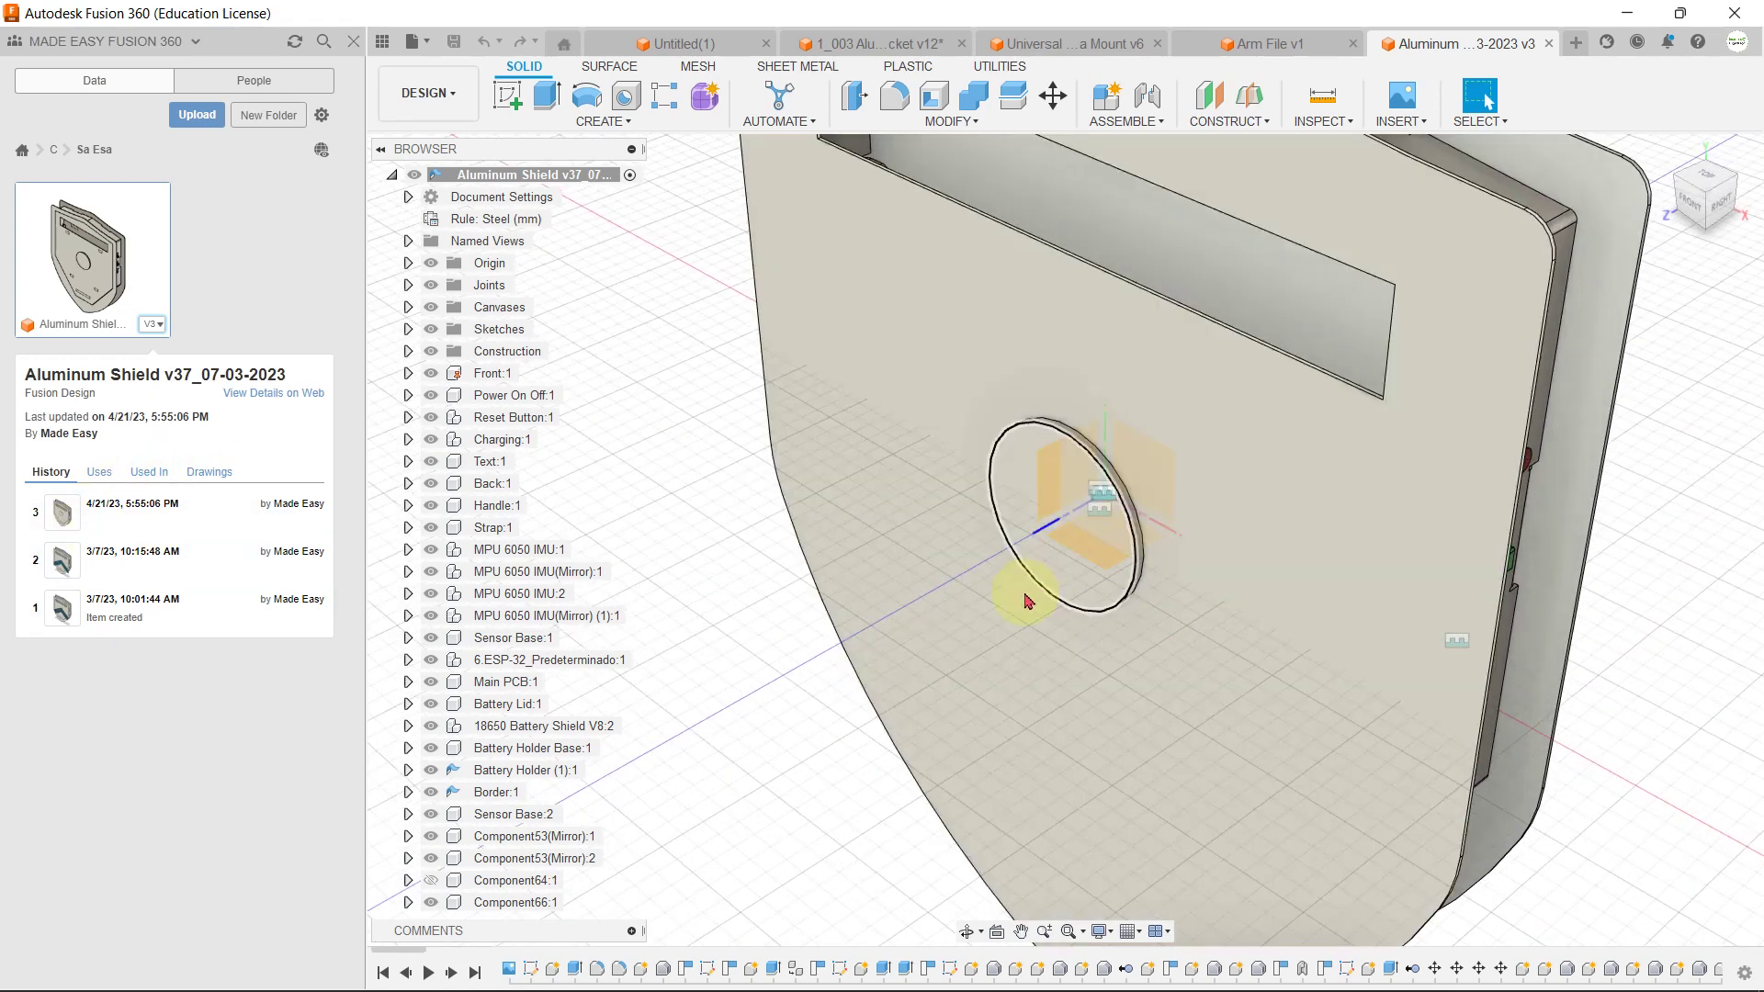
click(1068, 586)
key(e)
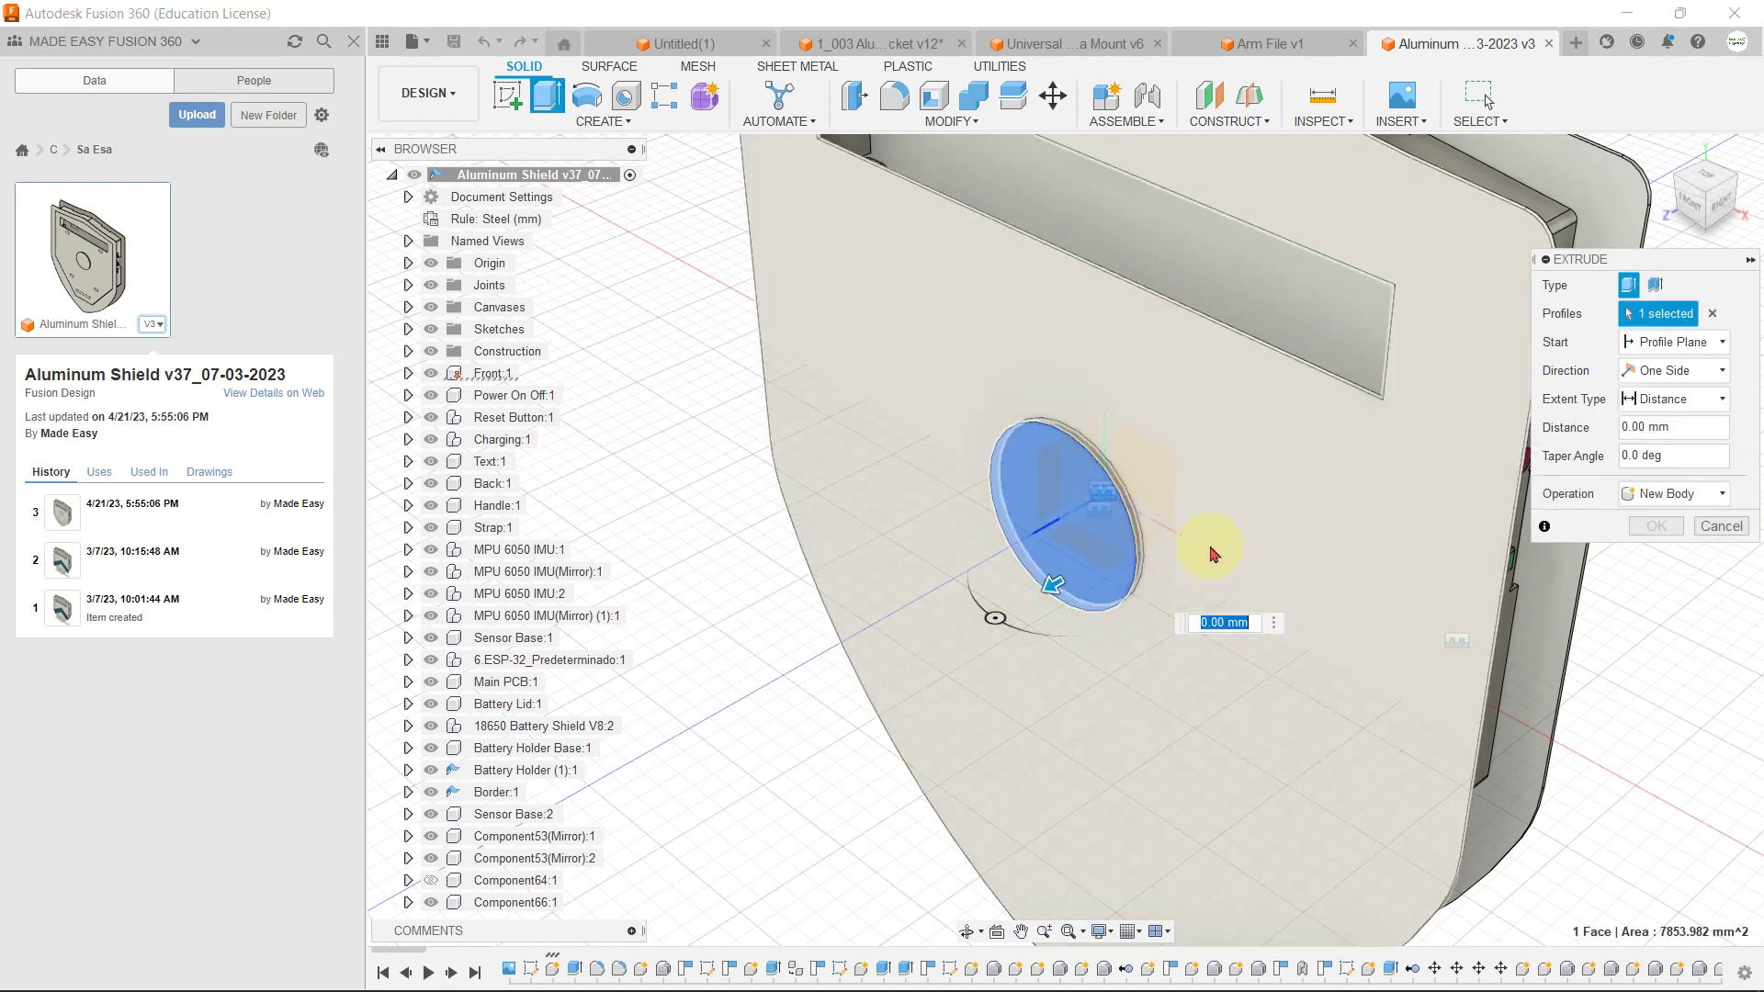
click(1654, 555)
scroll(1074, 515, down, 5)
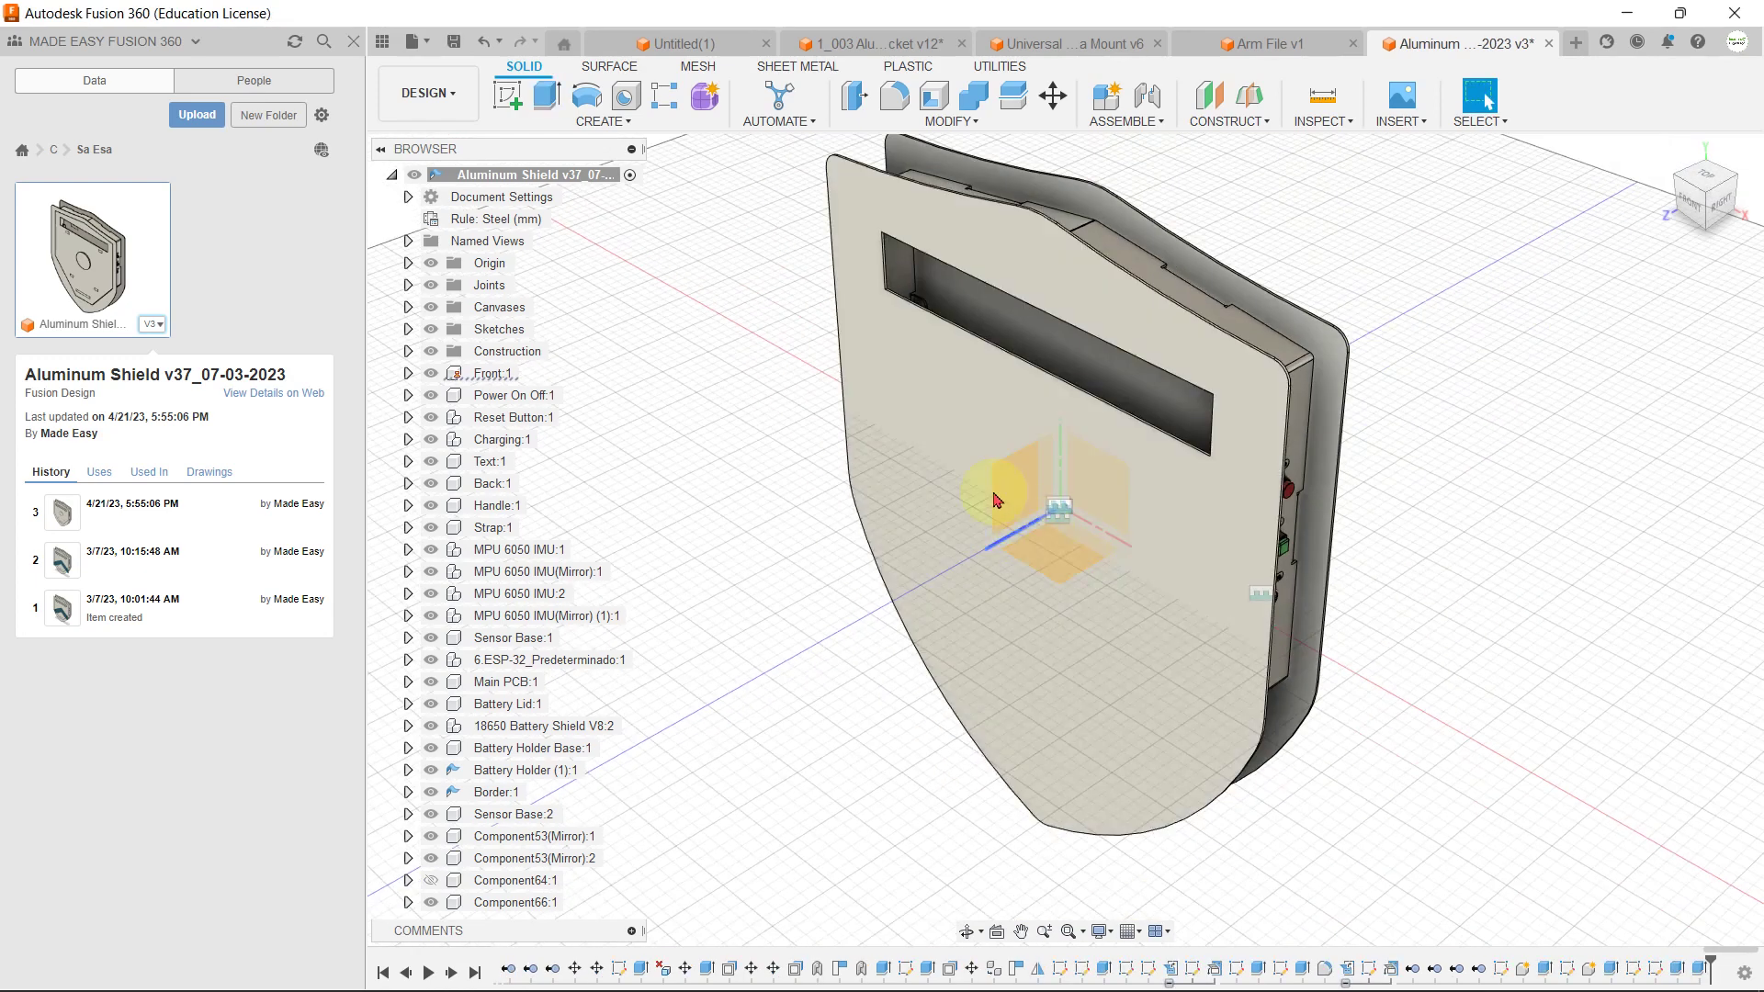
Step: Save the Aluminum Shield design with the version description "Removed circle from the center" and close the design
click(454, 42)
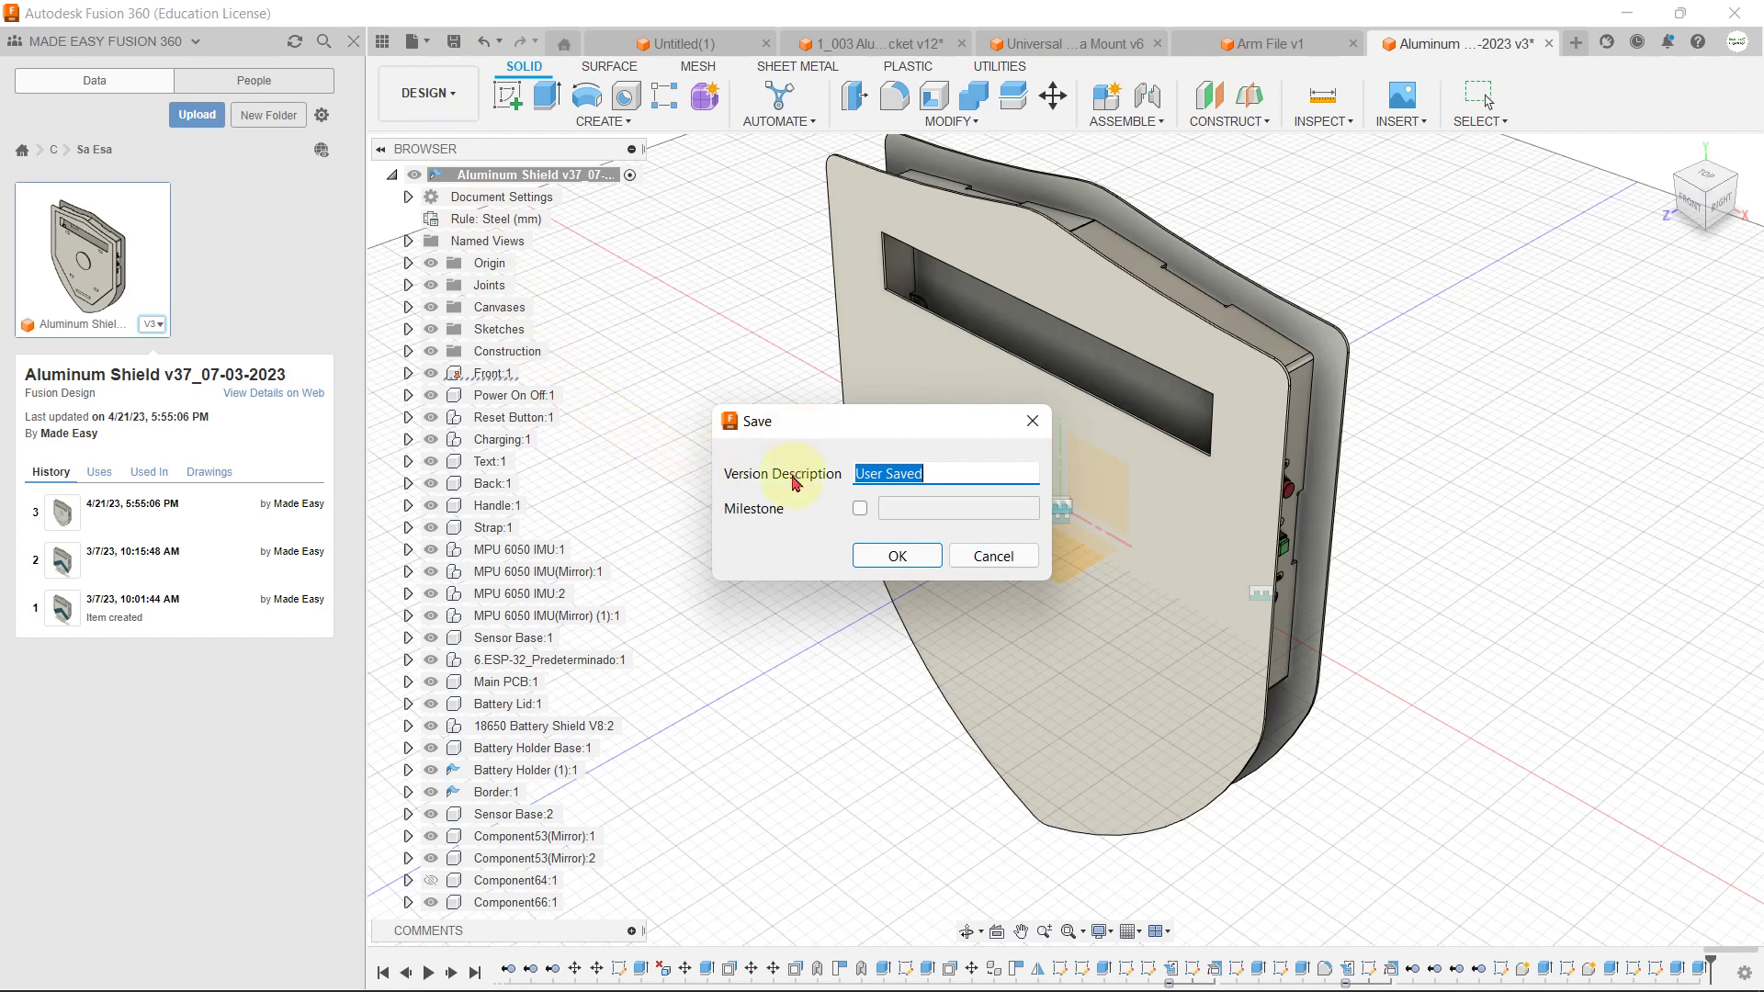
click(943, 469)
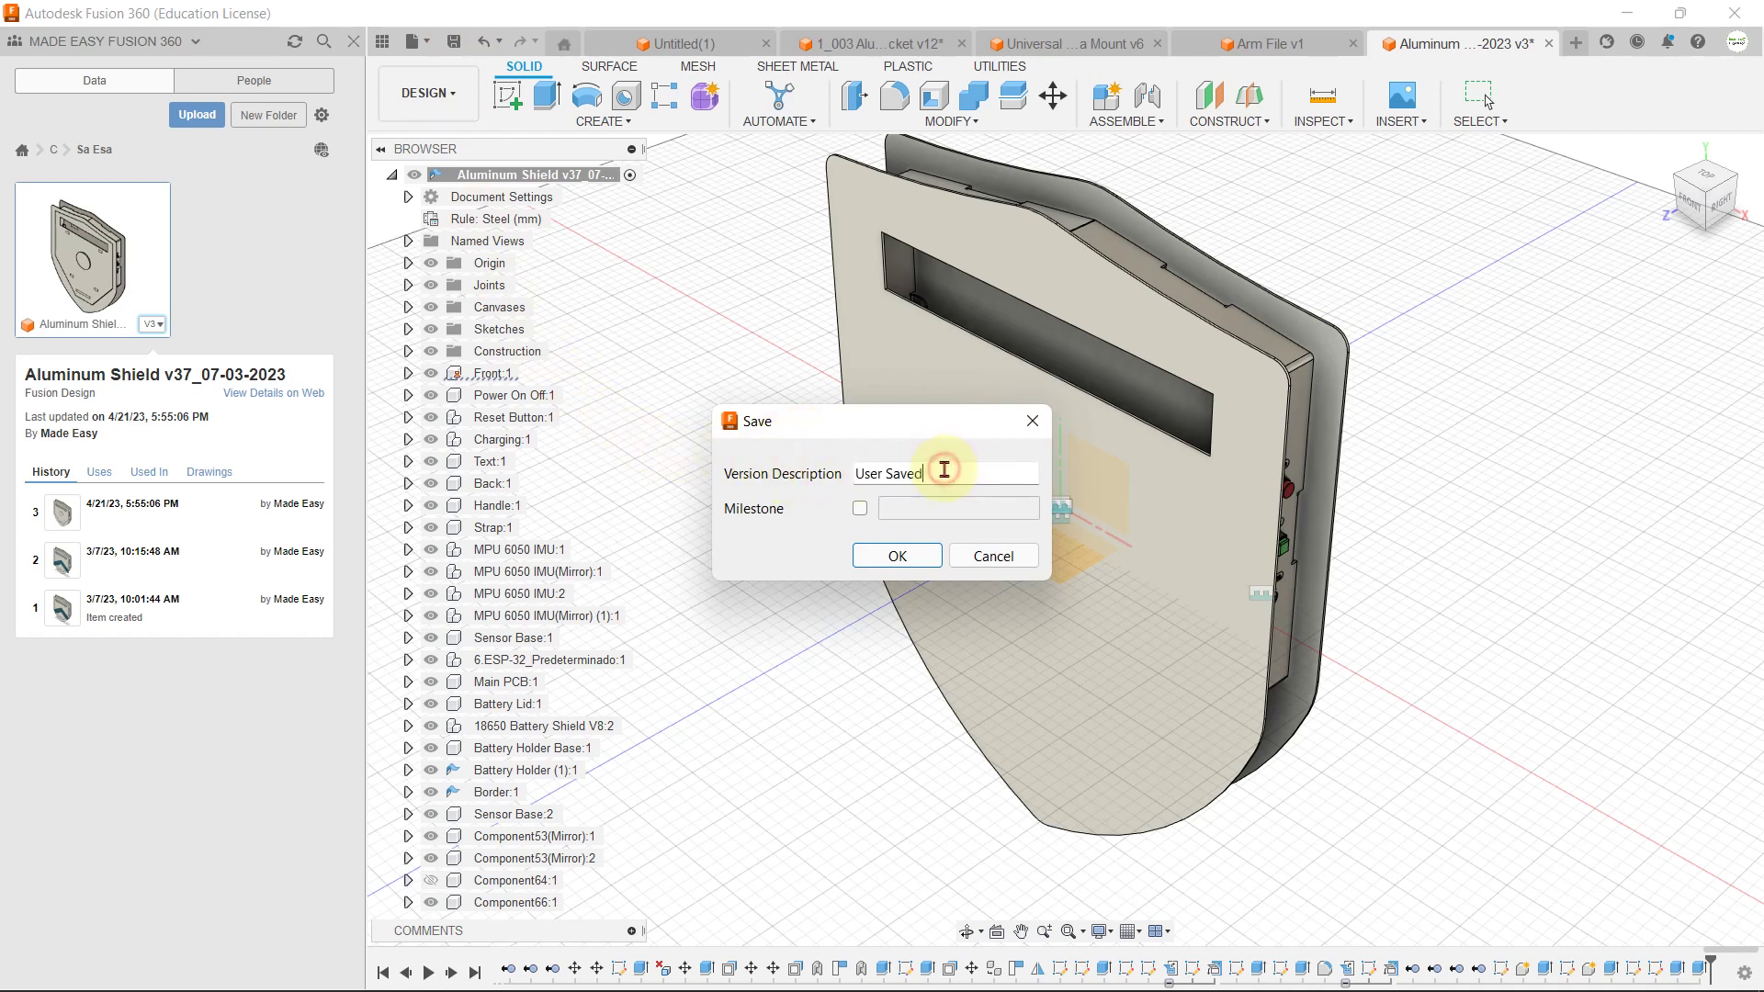
triple_click(943, 470)
text(Rem)
text(oved circle from the center)
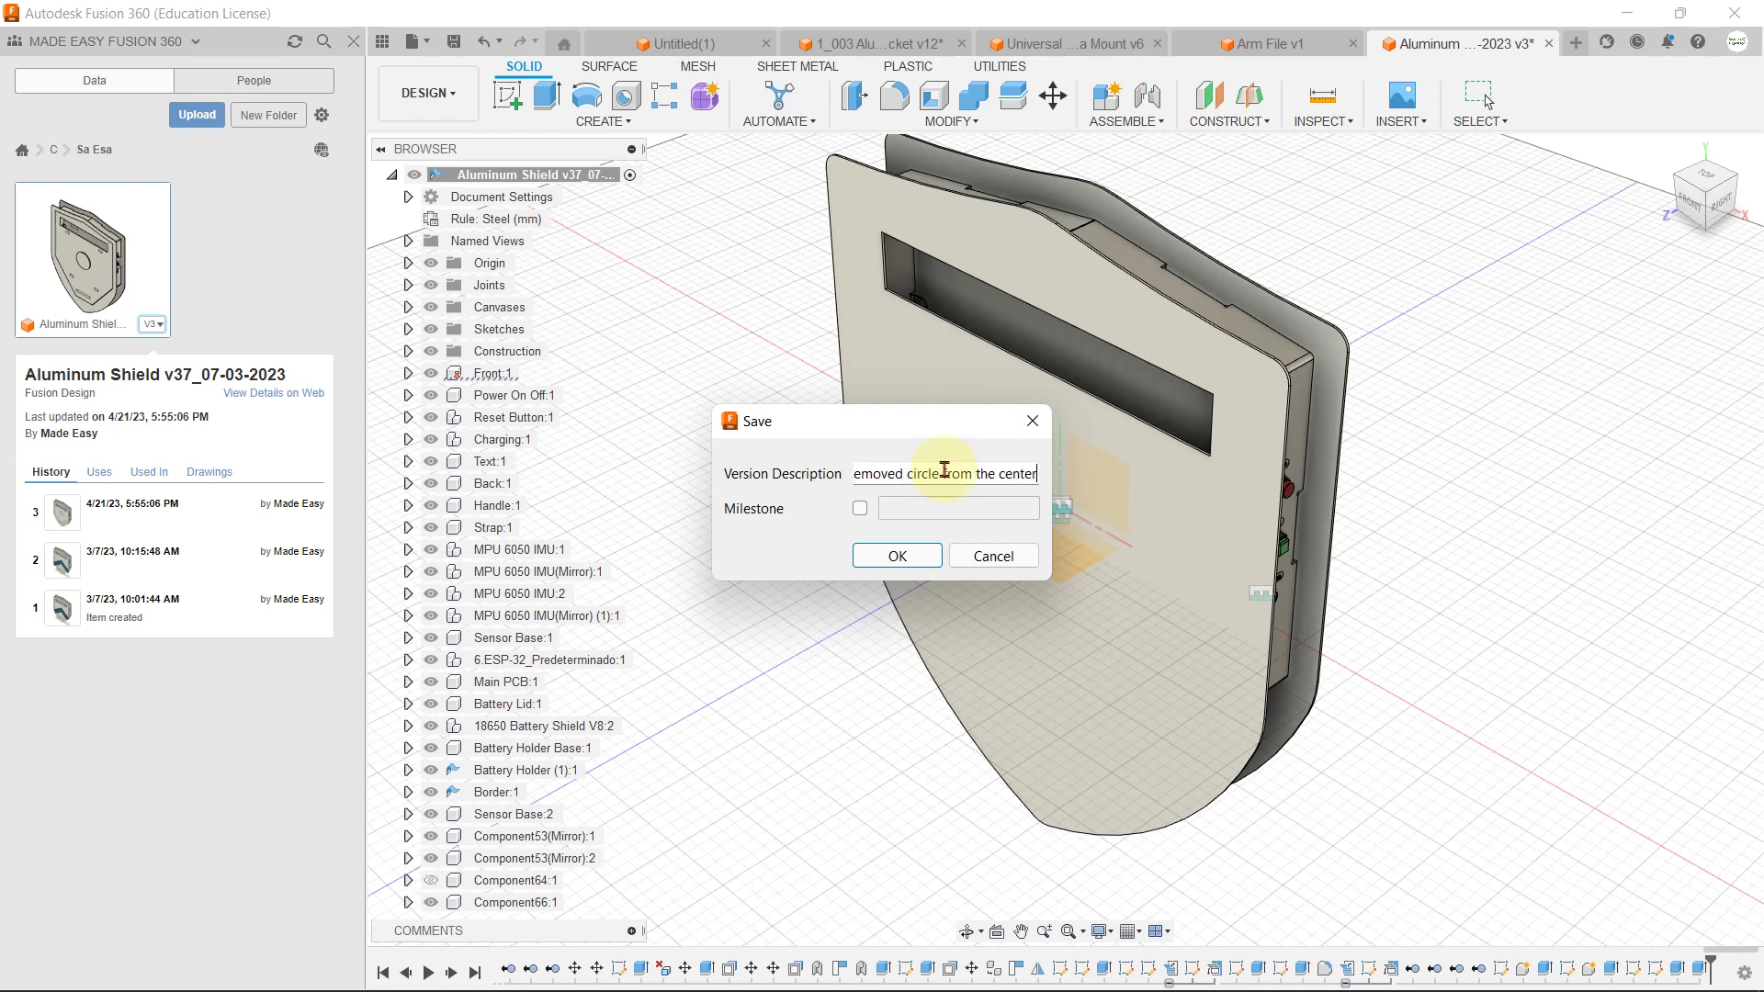
click(915, 560)
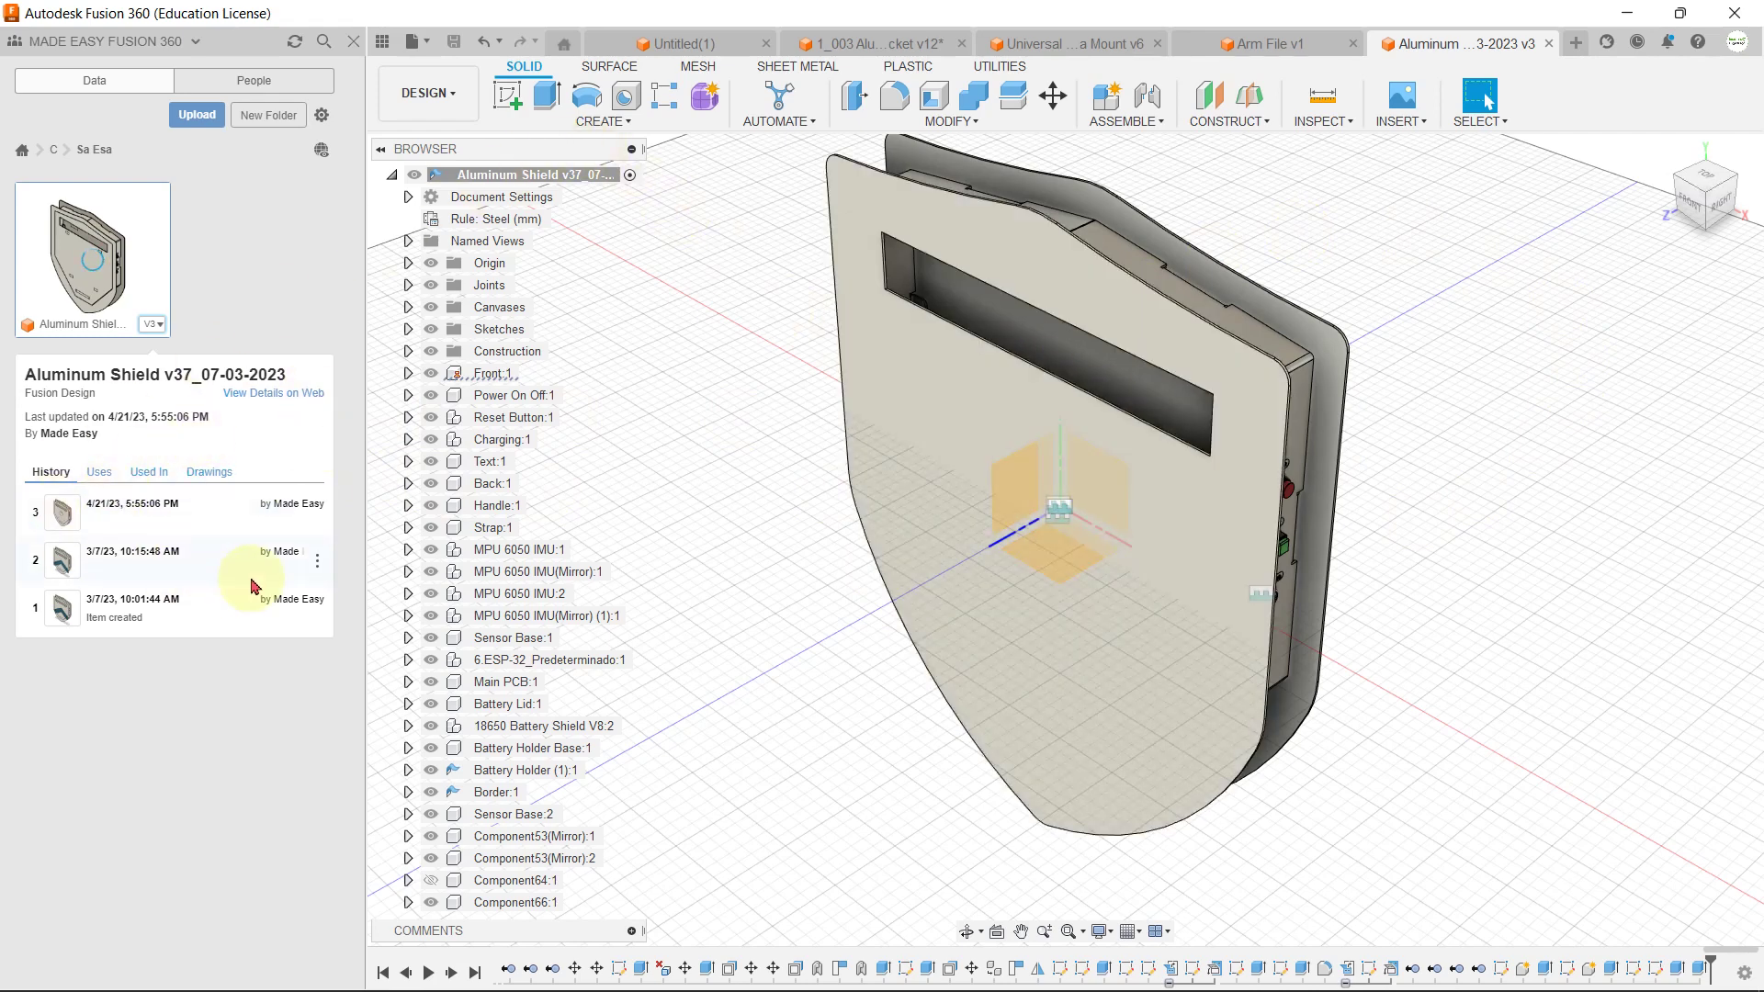
click(1550, 44)
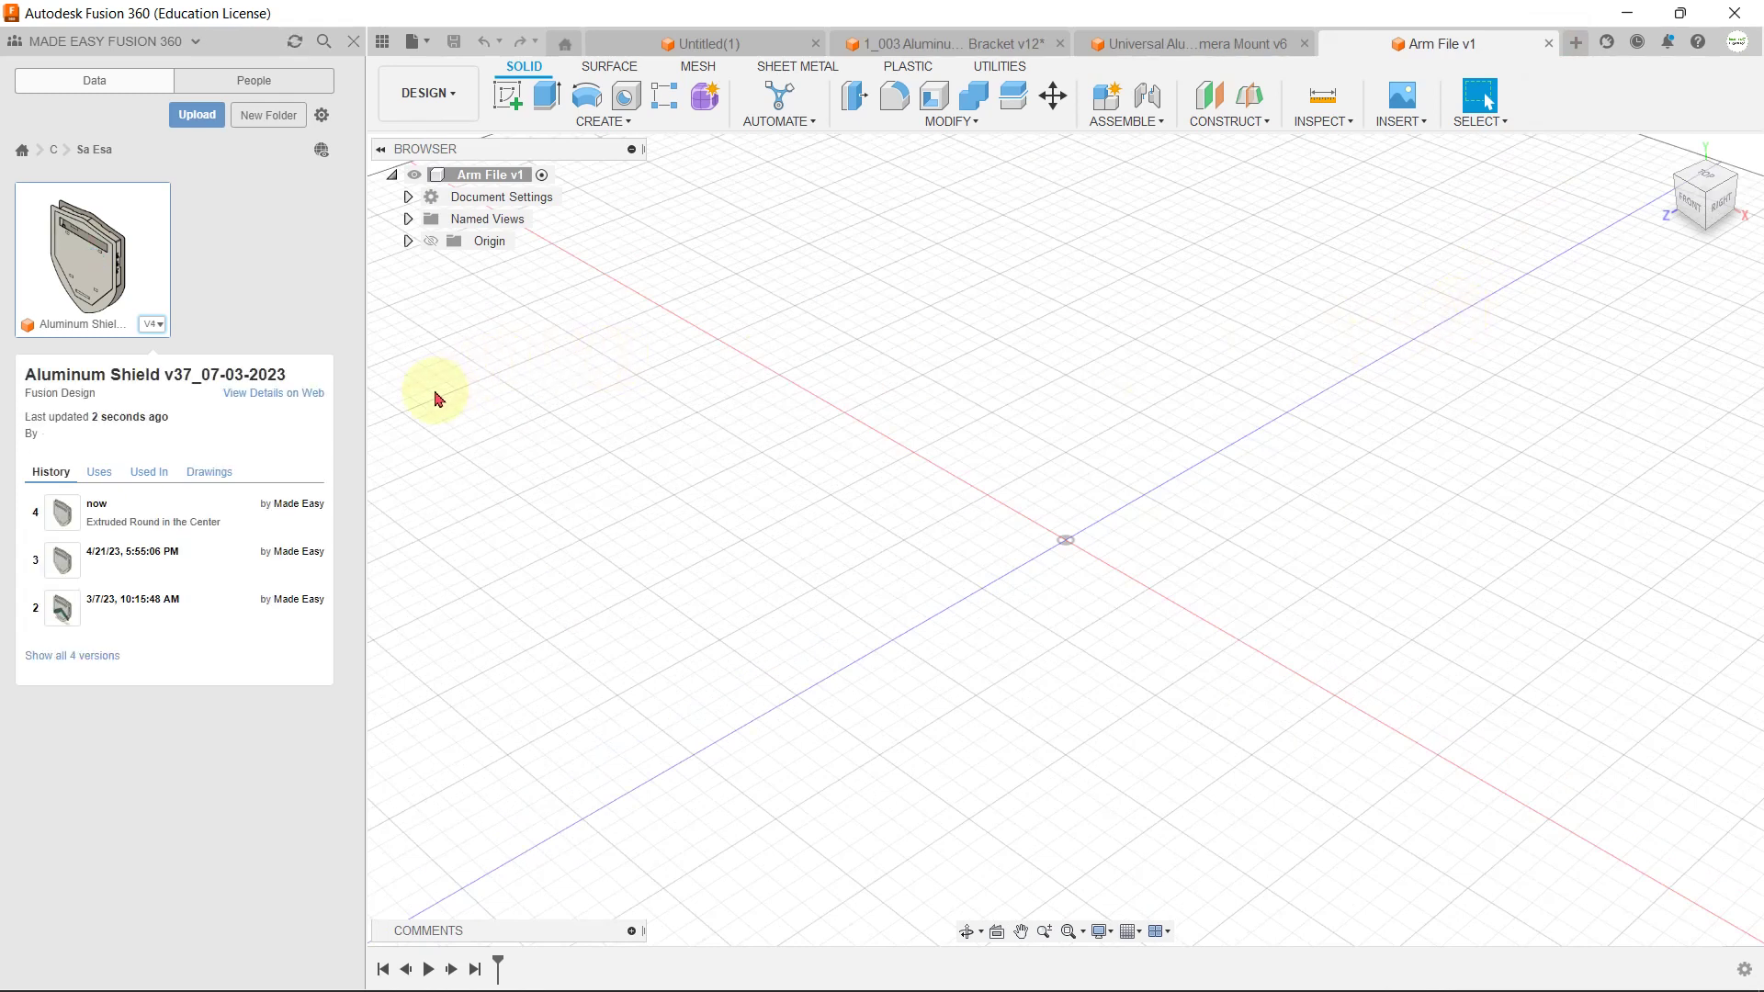
mouse_move(114, 523)
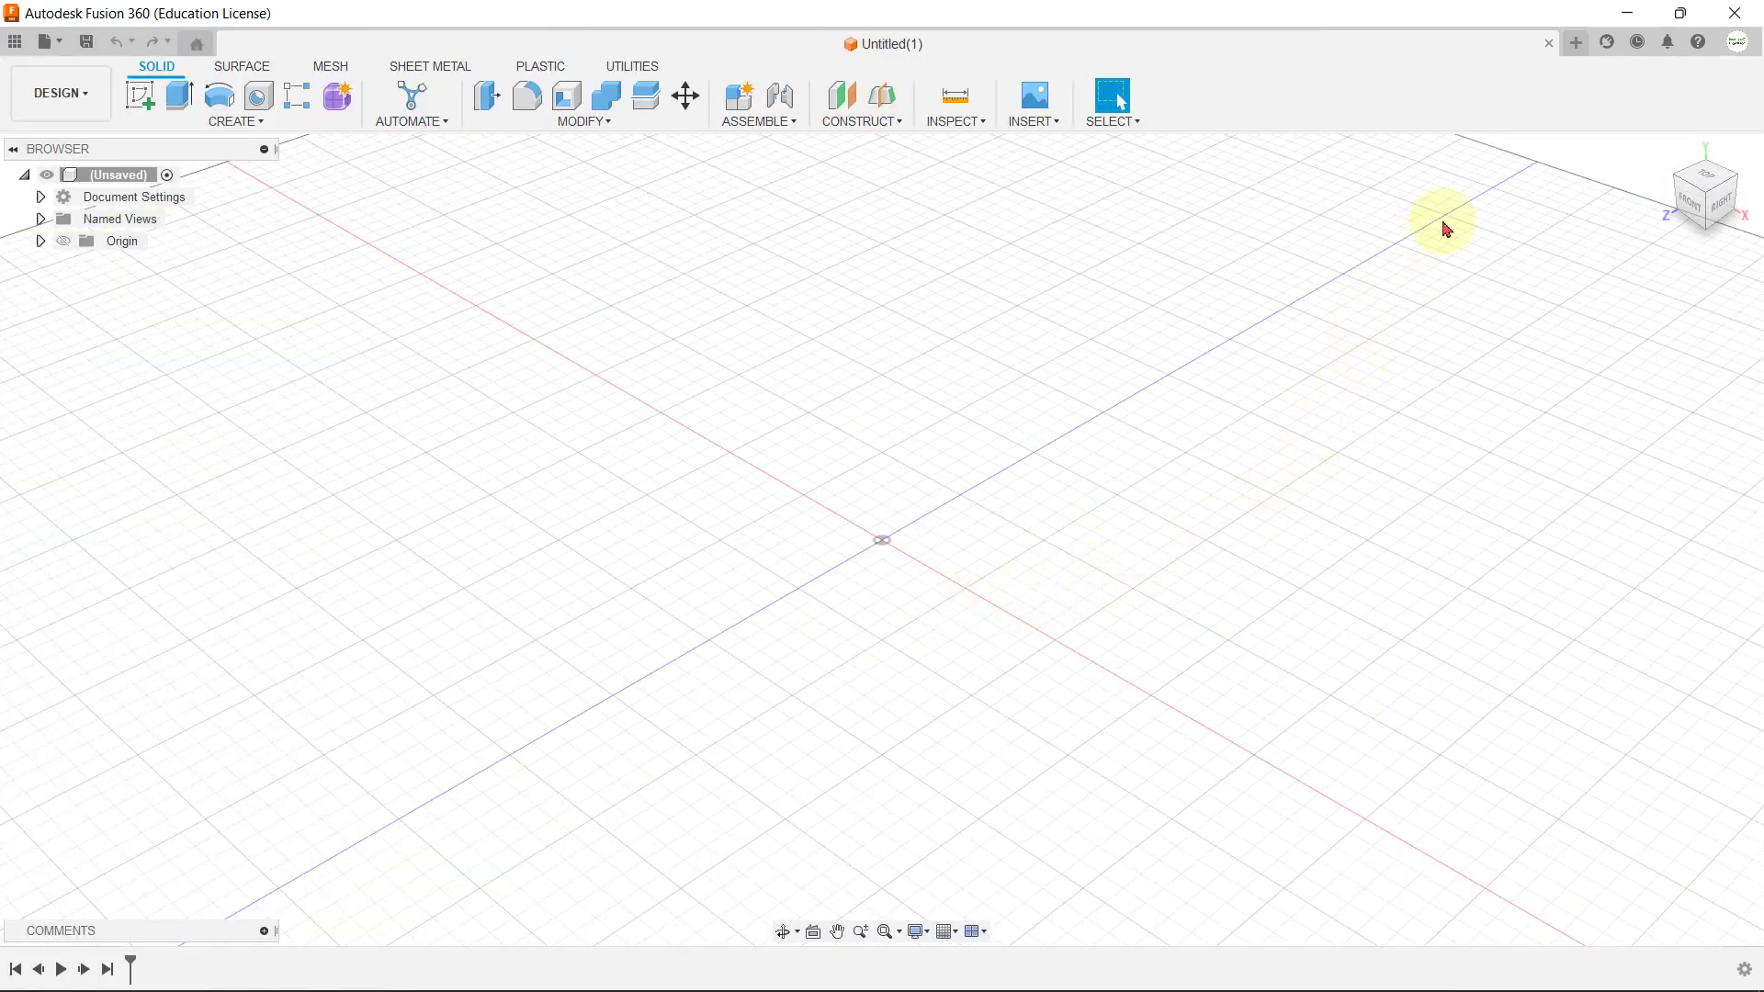
Step: Look through the job status, online status, notifications and help options
click(1637, 48)
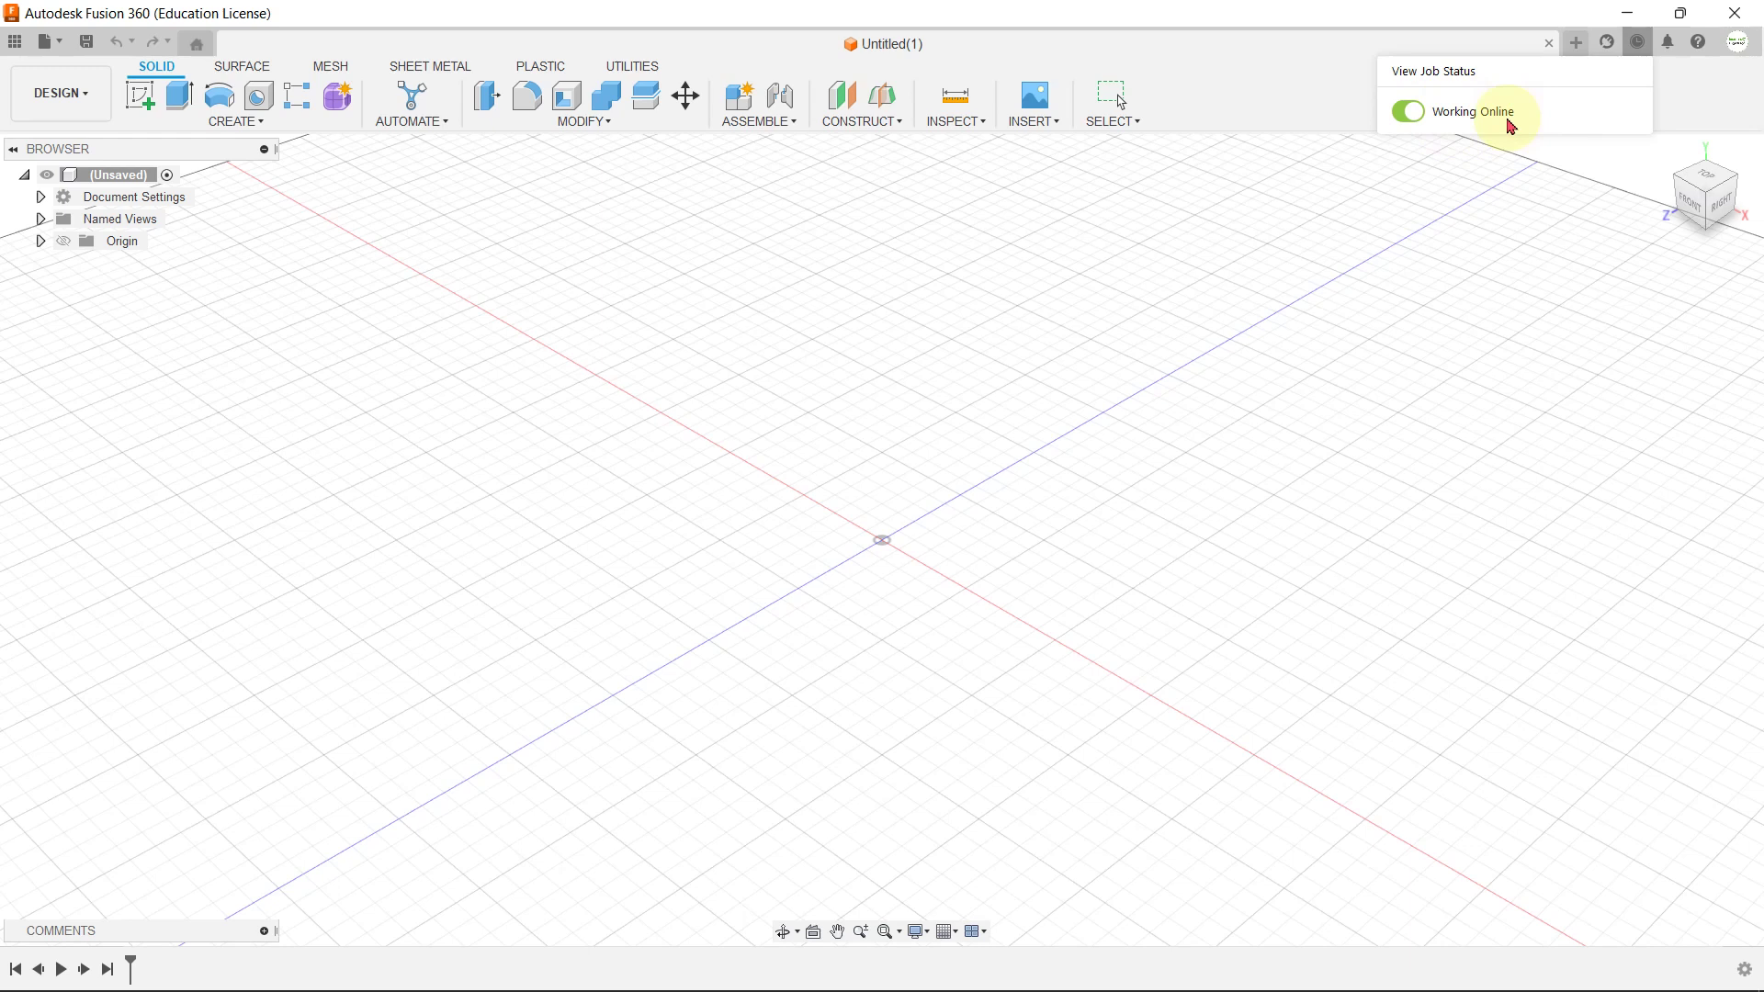
click(1670, 46)
click(1697, 48)
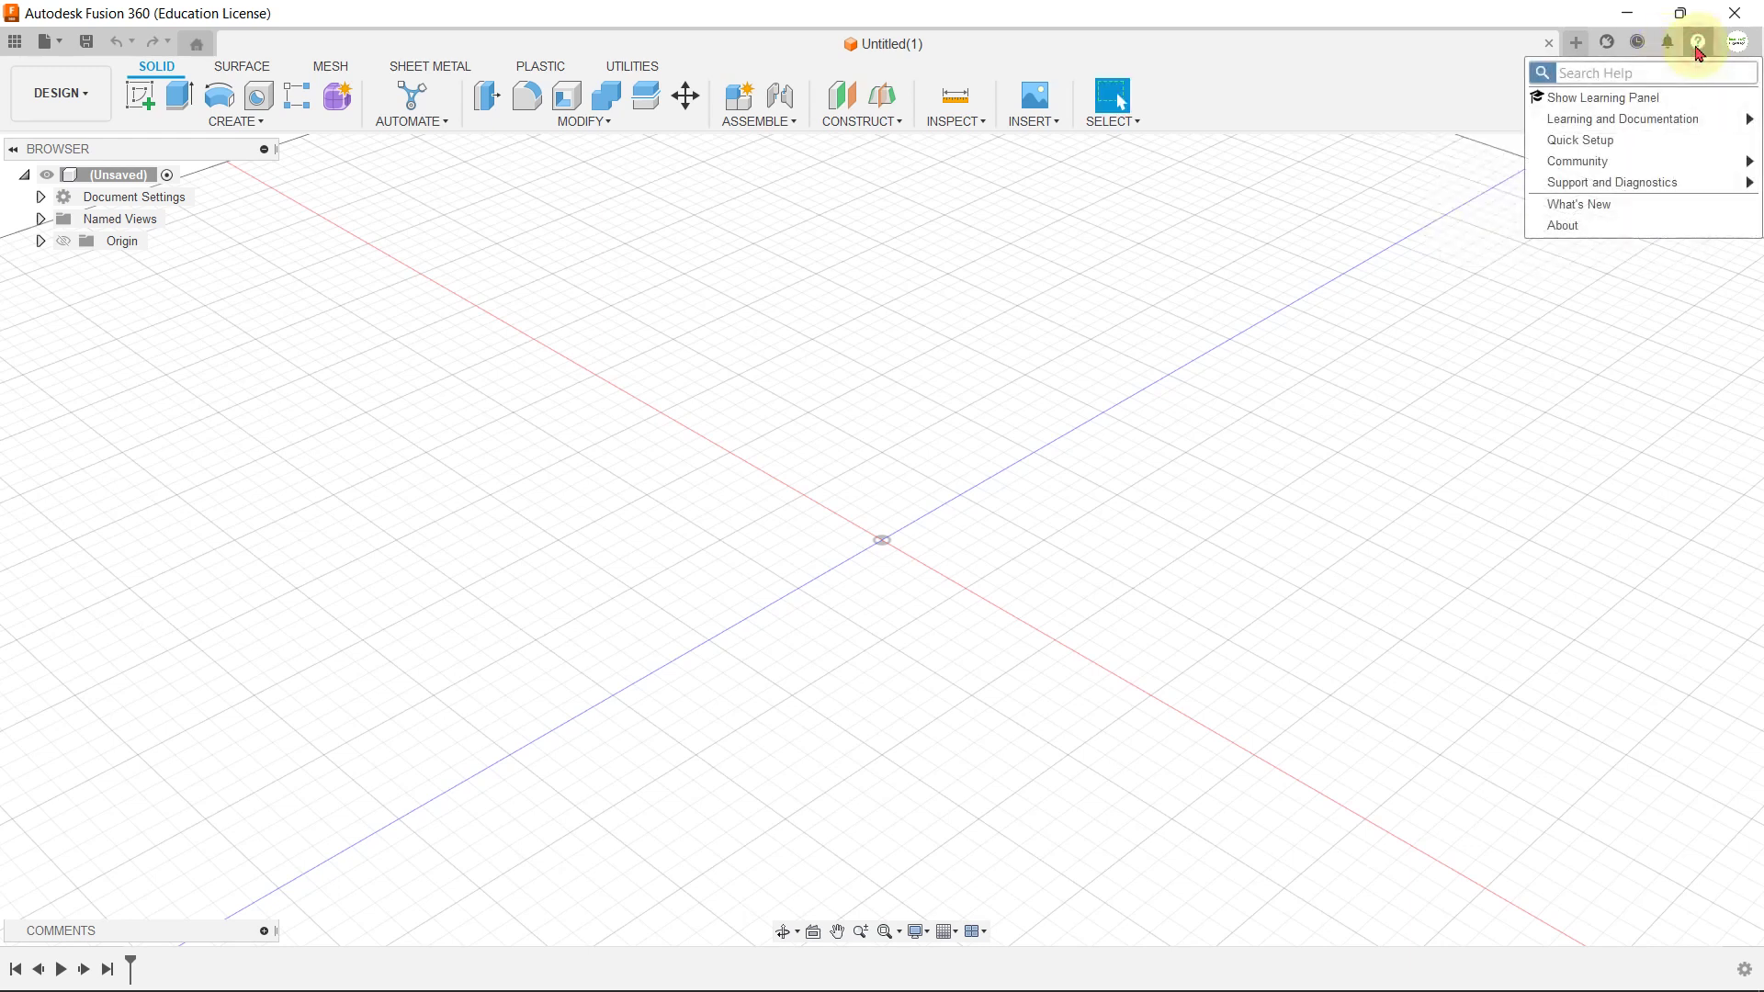
click(1698, 48)
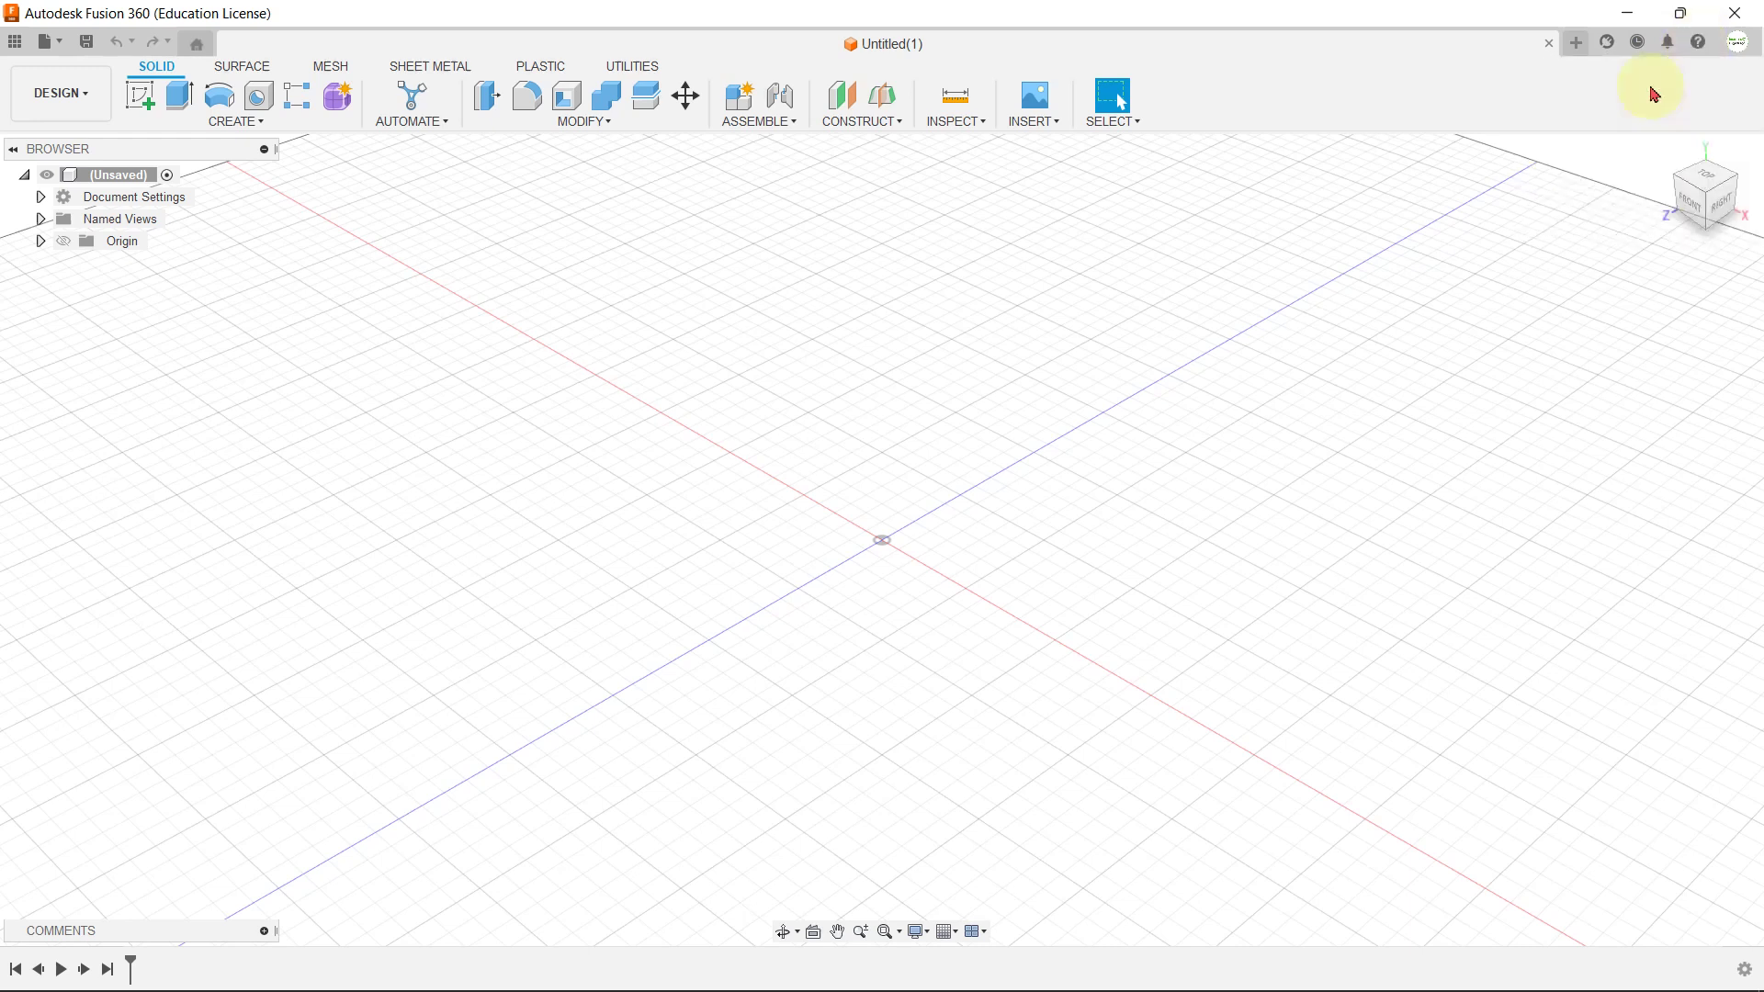
Step: In the general preferences, switch the Pan, Zoom, Orbit shortcuts to Solidworks and return them to Fusion 360
click(1735, 42)
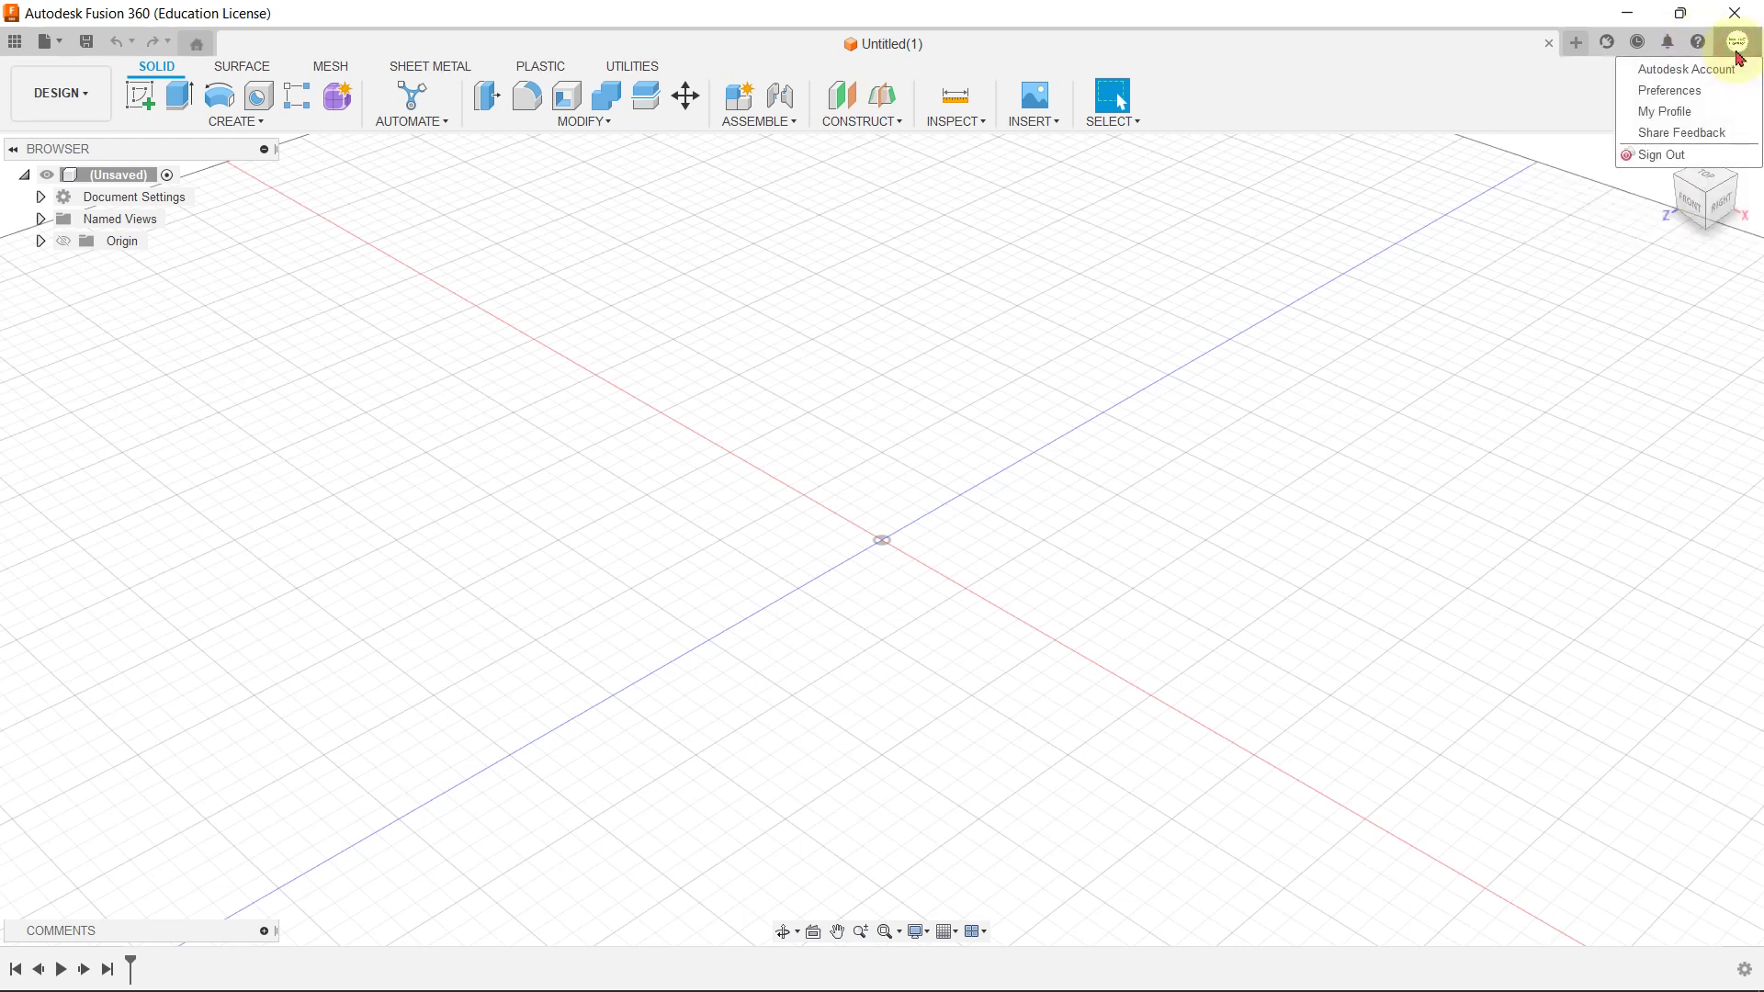
click(1694, 90)
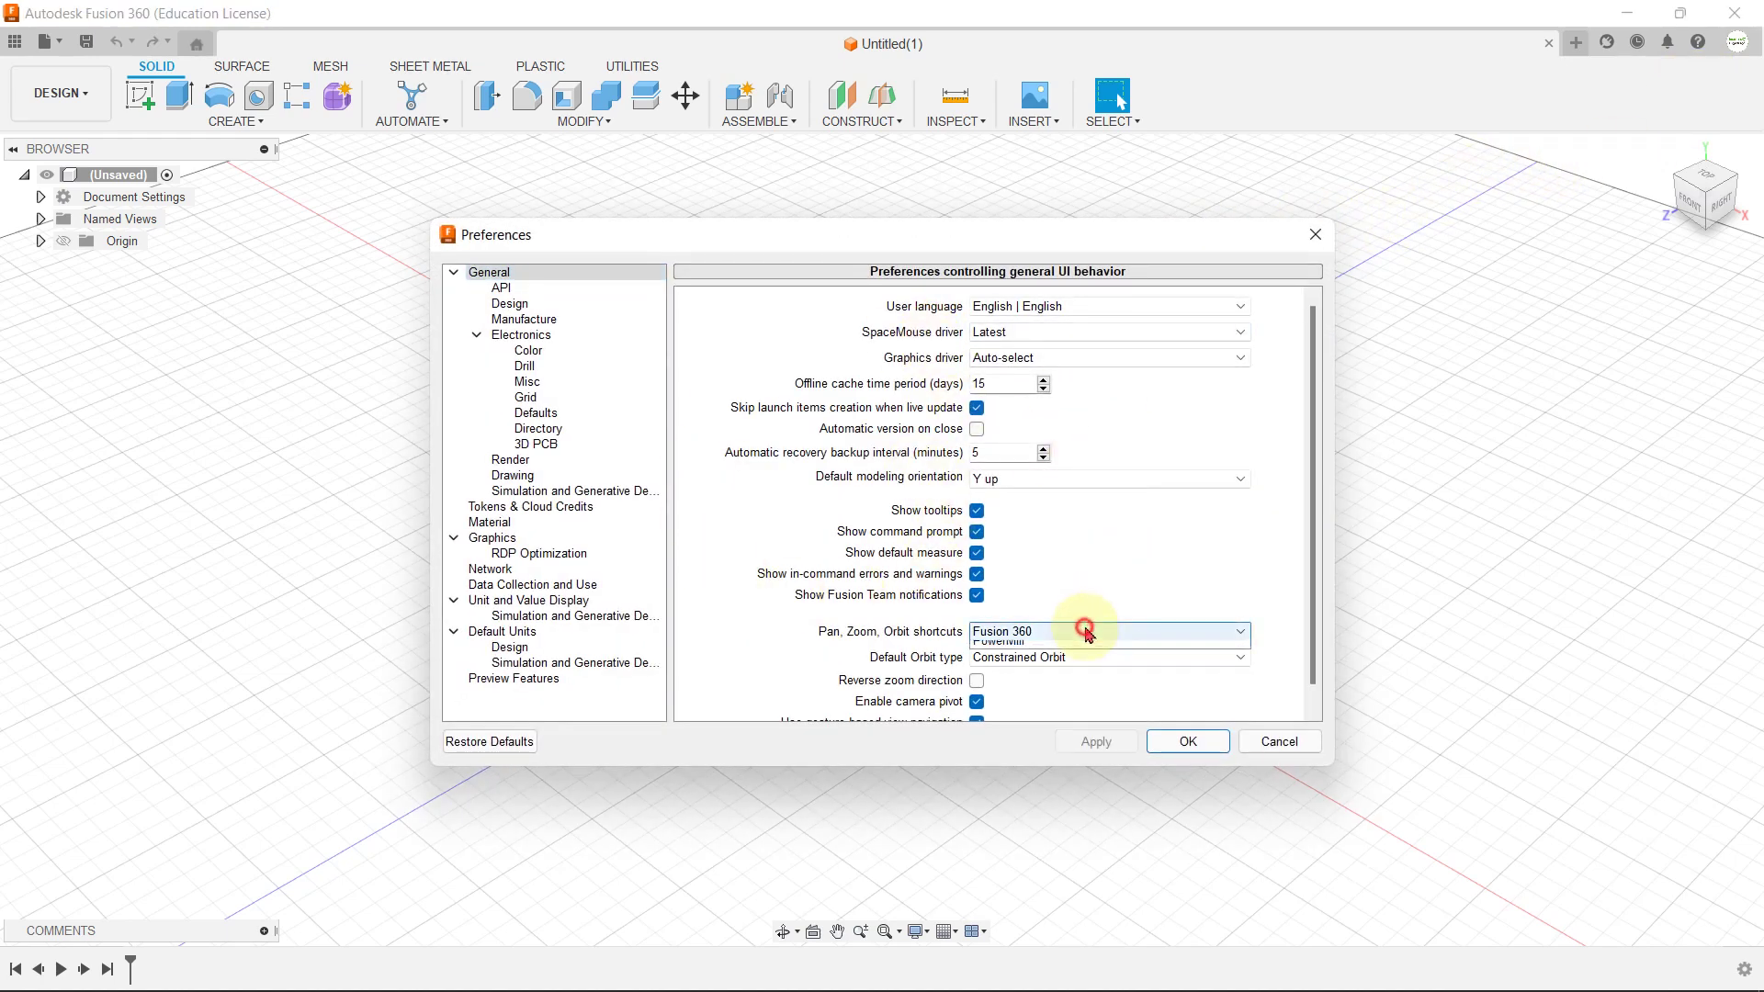
click(1085, 630)
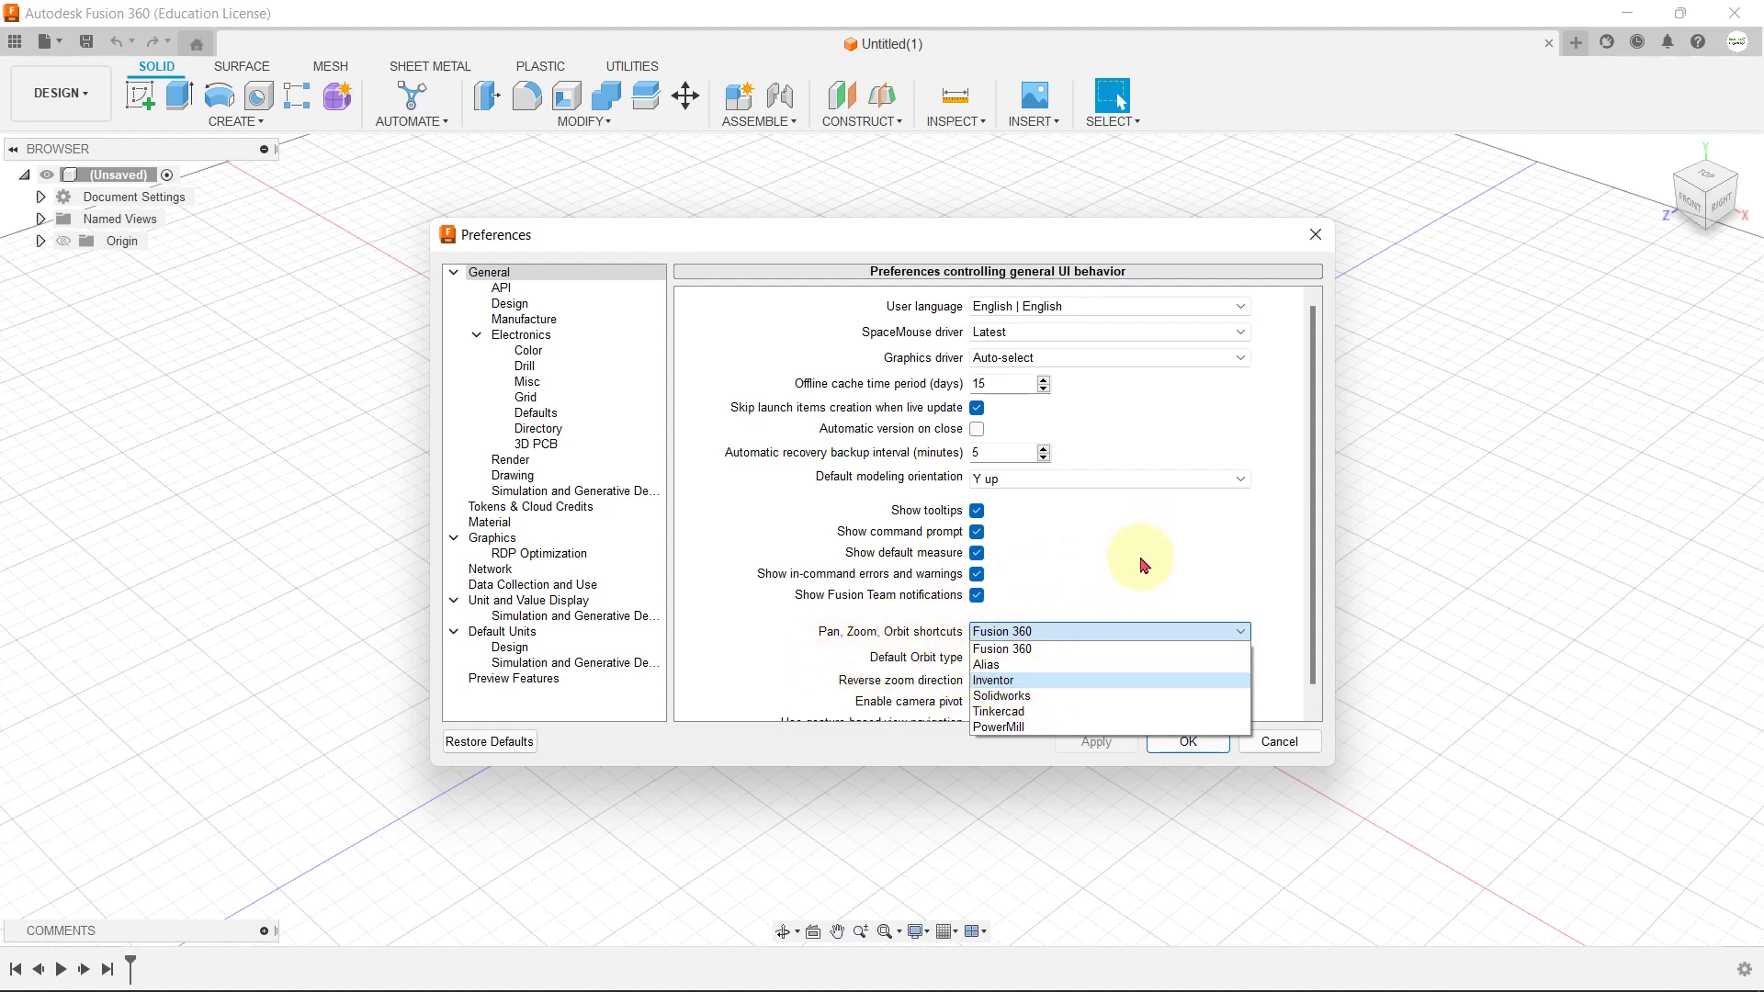
click(1044, 630)
click(1036, 632)
click(1017, 698)
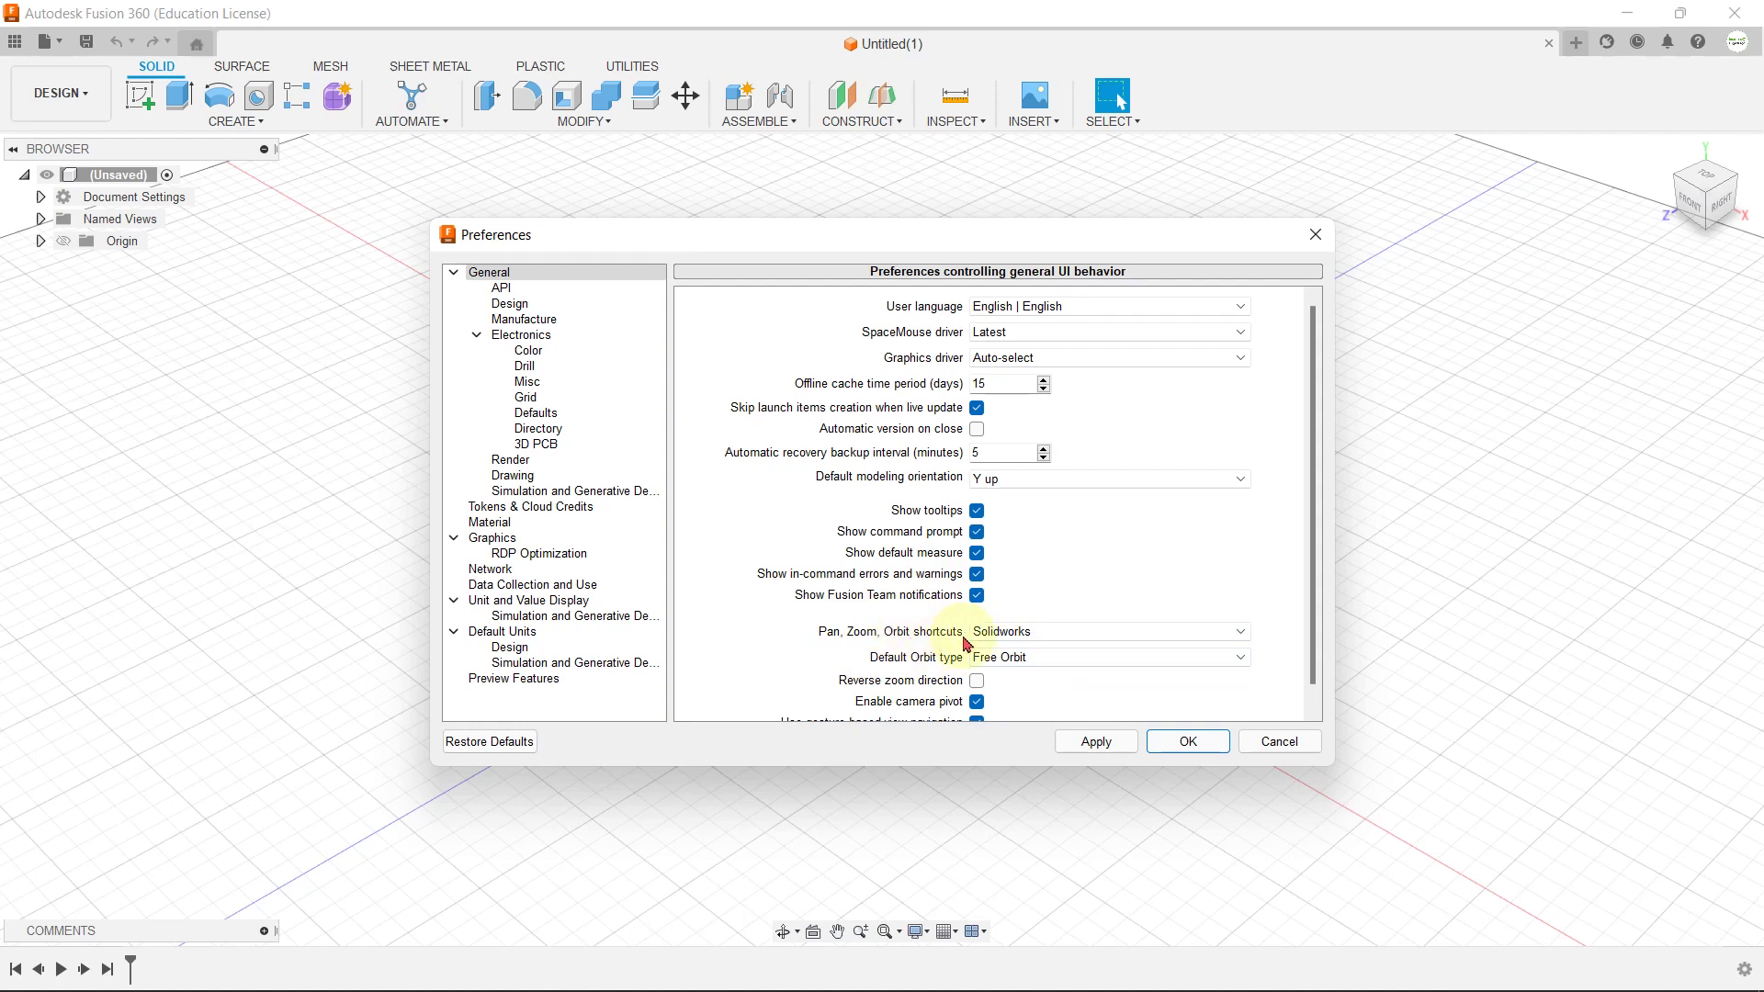
click(1028, 631)
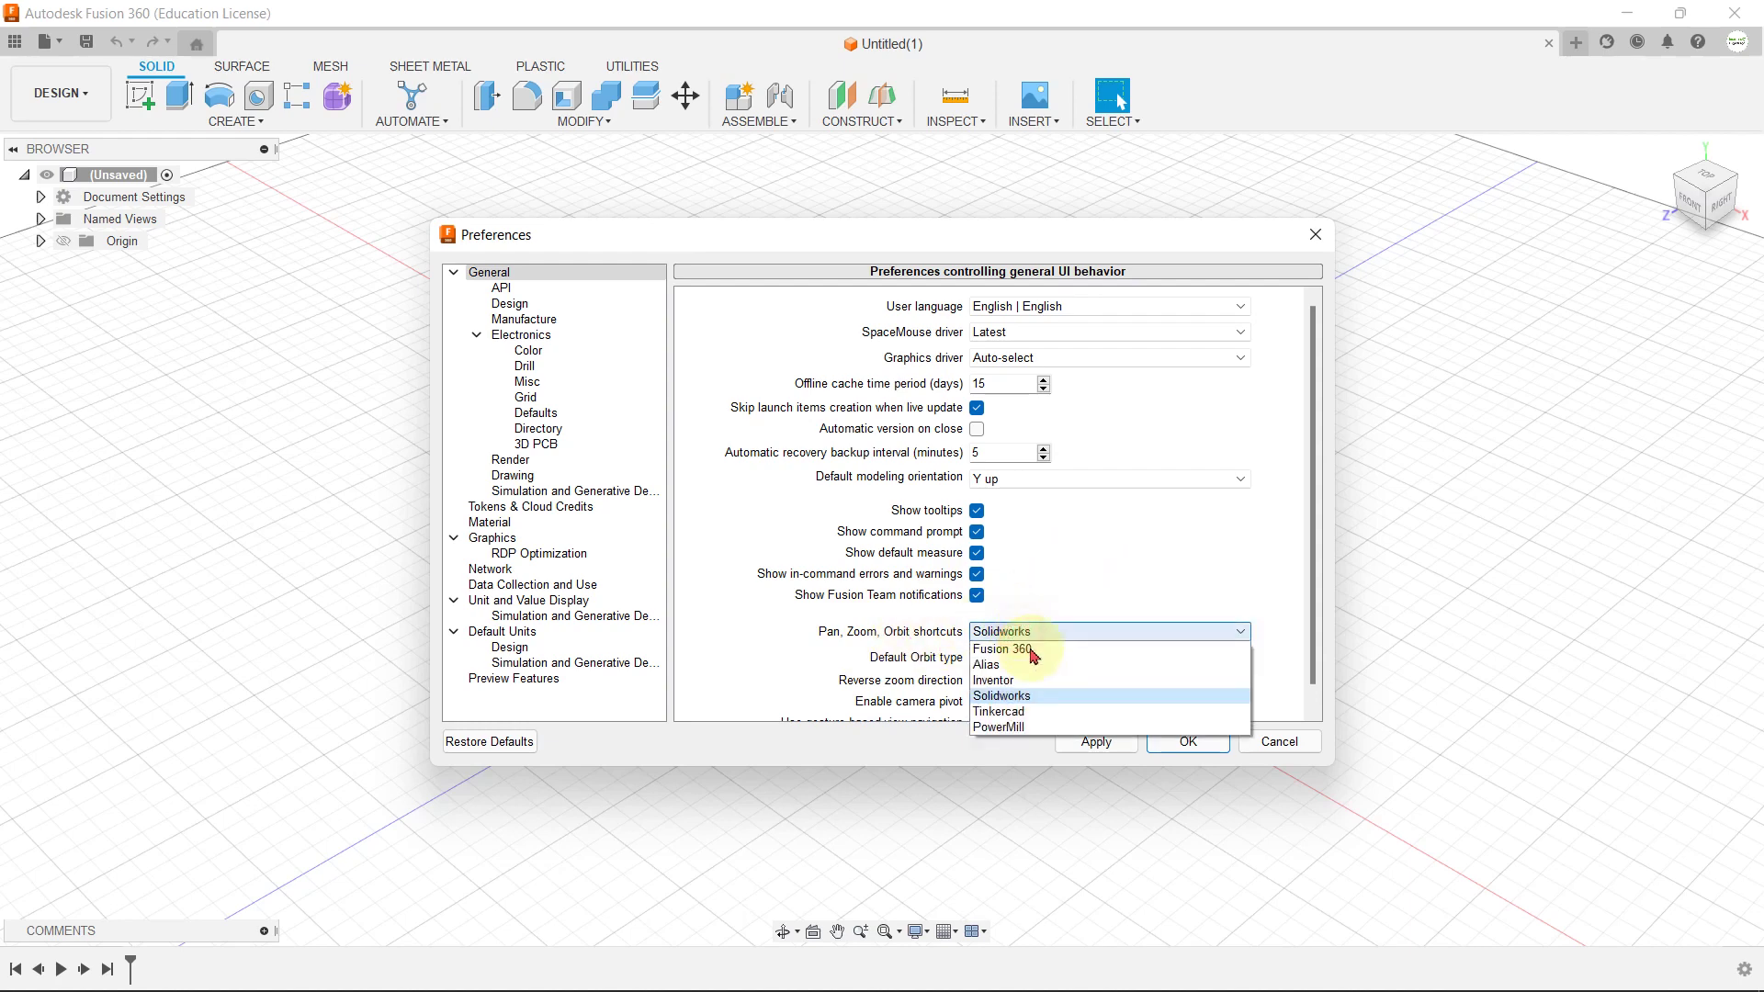
click(1027, 649)
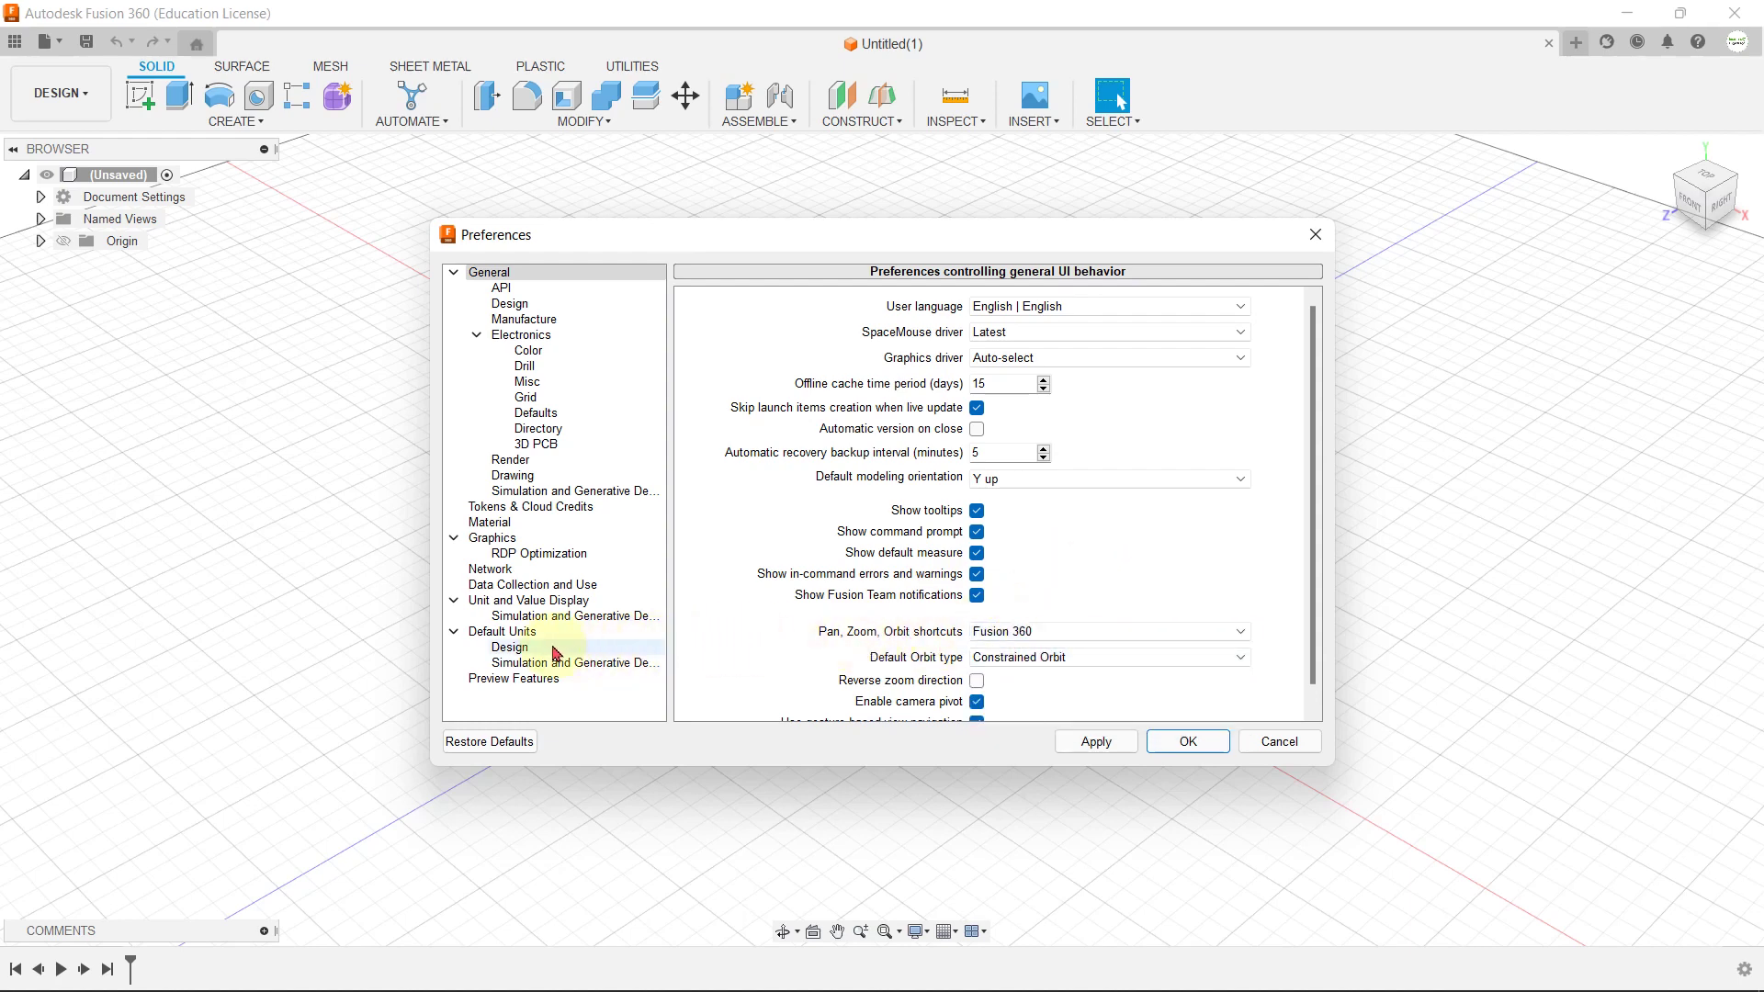
Step: In the preferences, switch the default units for new designs to in and return them to mm
click(510, 647)
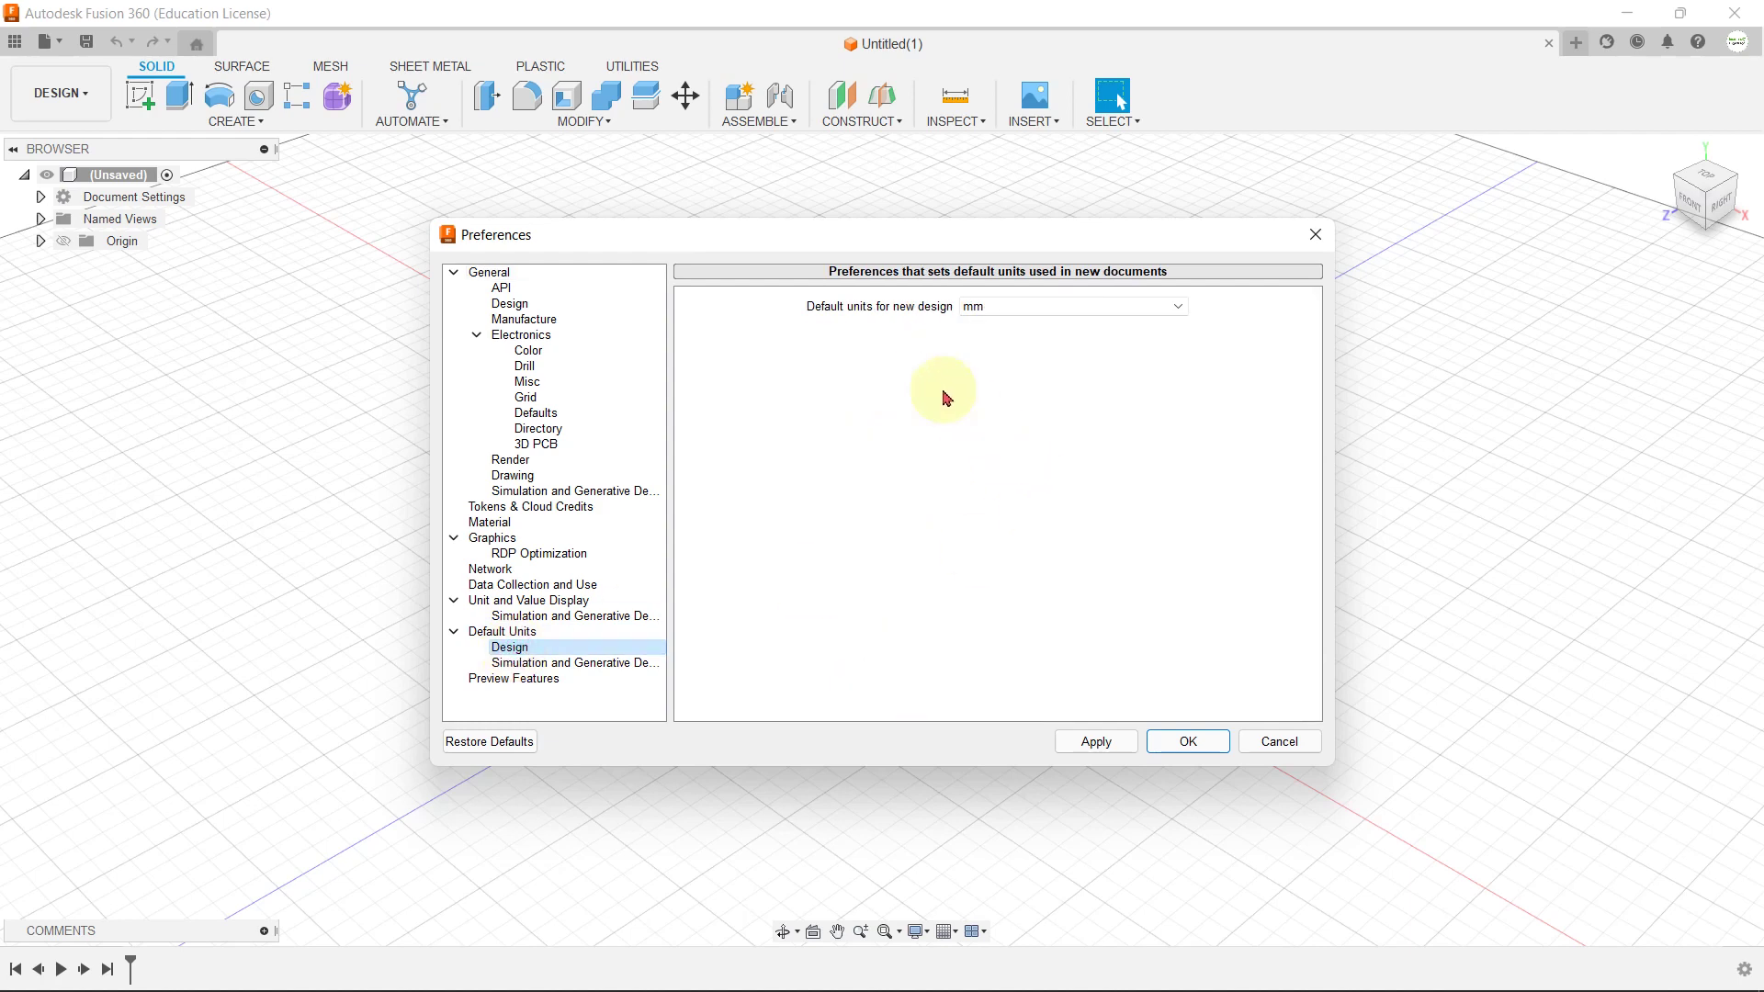
click(1018, 309)
click(972, 372)
click(1055, 306)
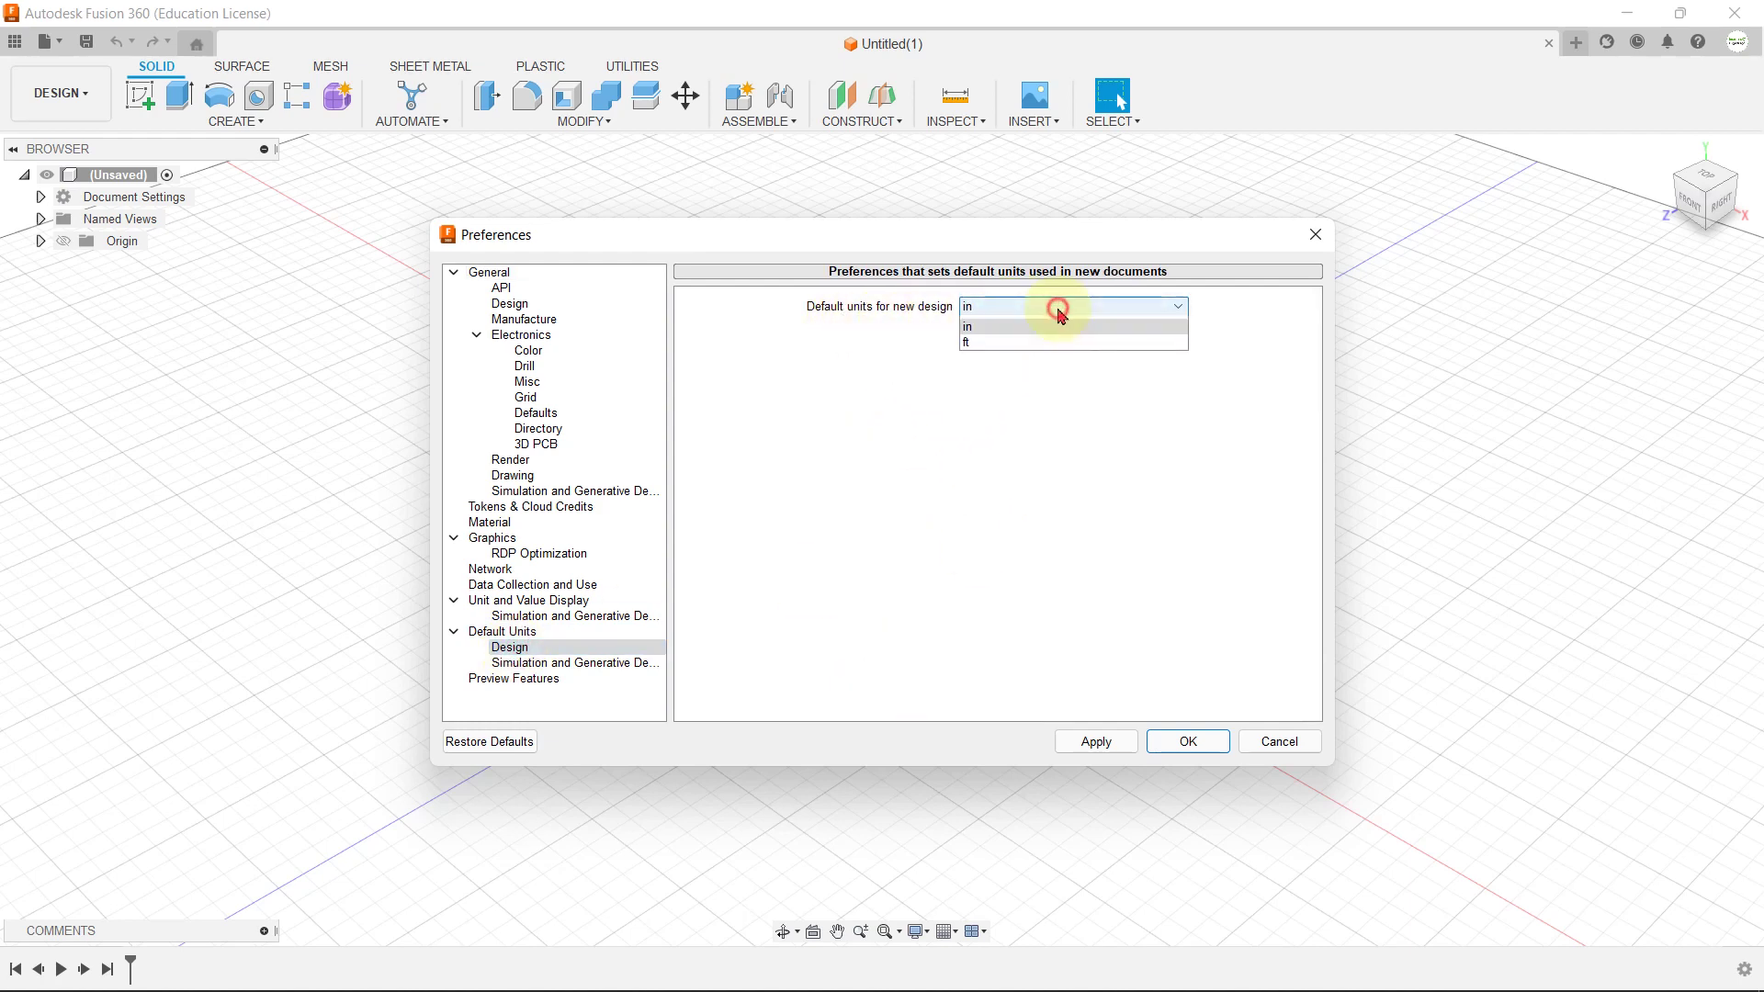
click(1040, 323)
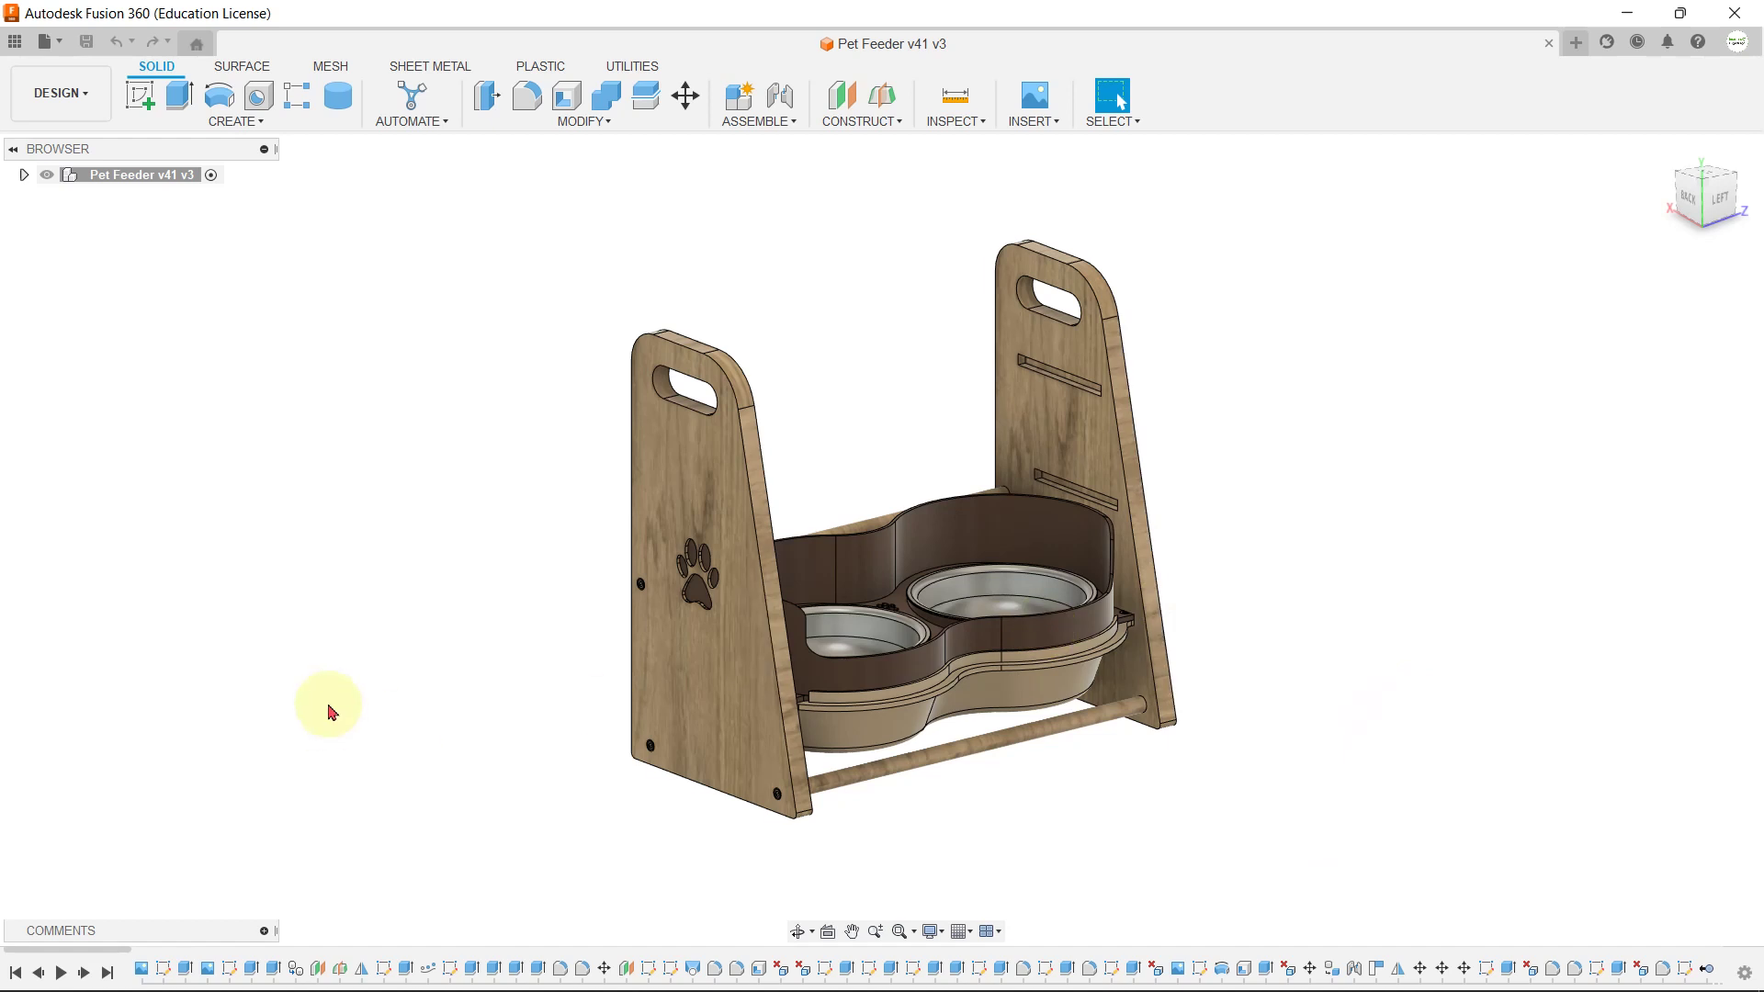
Step: Examine the list of available workspaces and the Design workspace's Surface and Sheet Metal tools
click(56, 114)
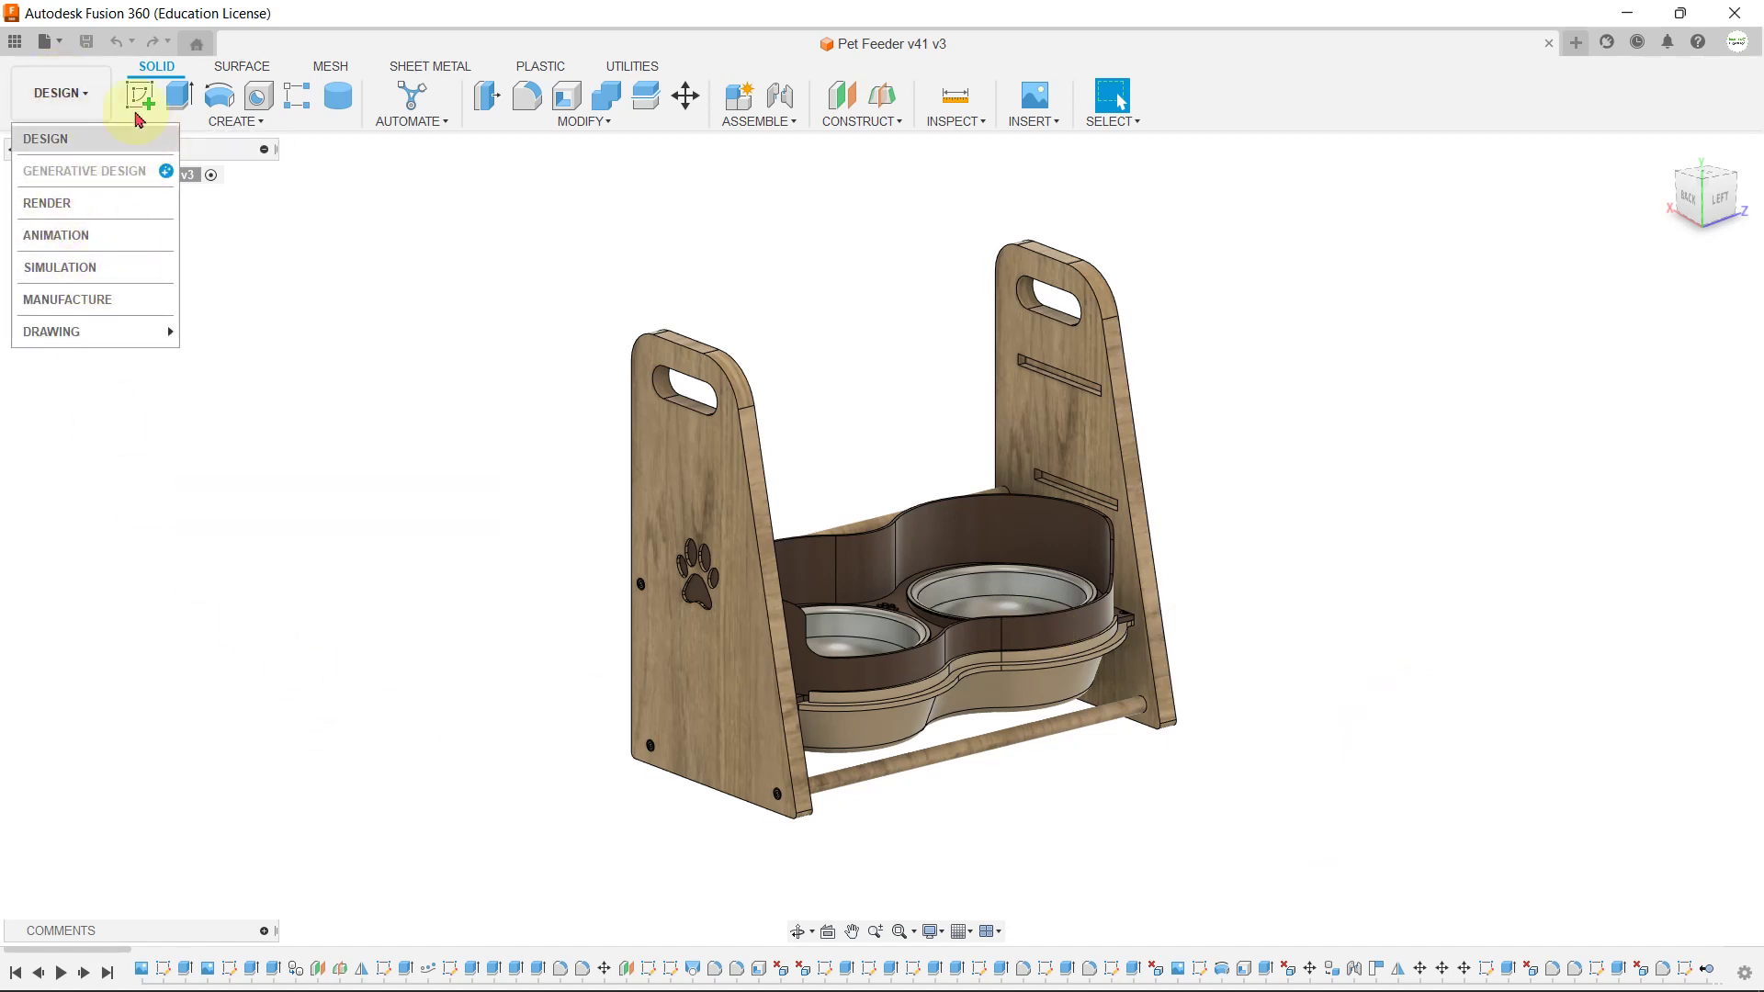
click(323, 260)
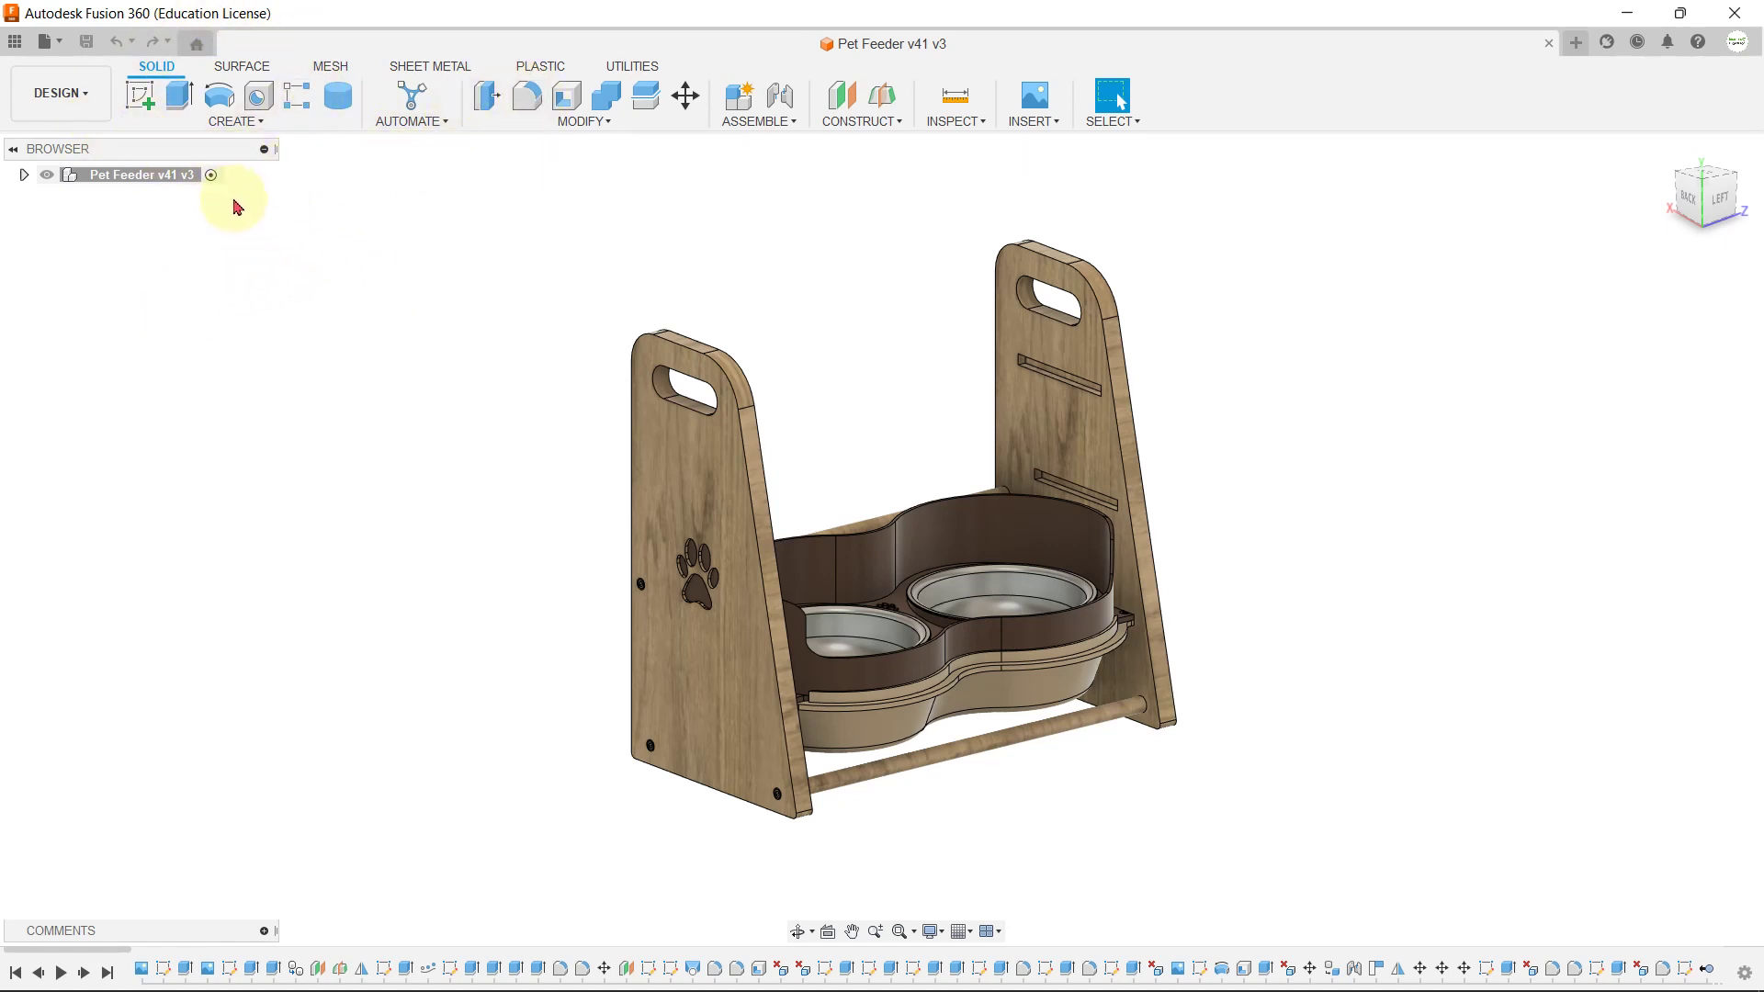
click(243, 68)
click(430, 66)
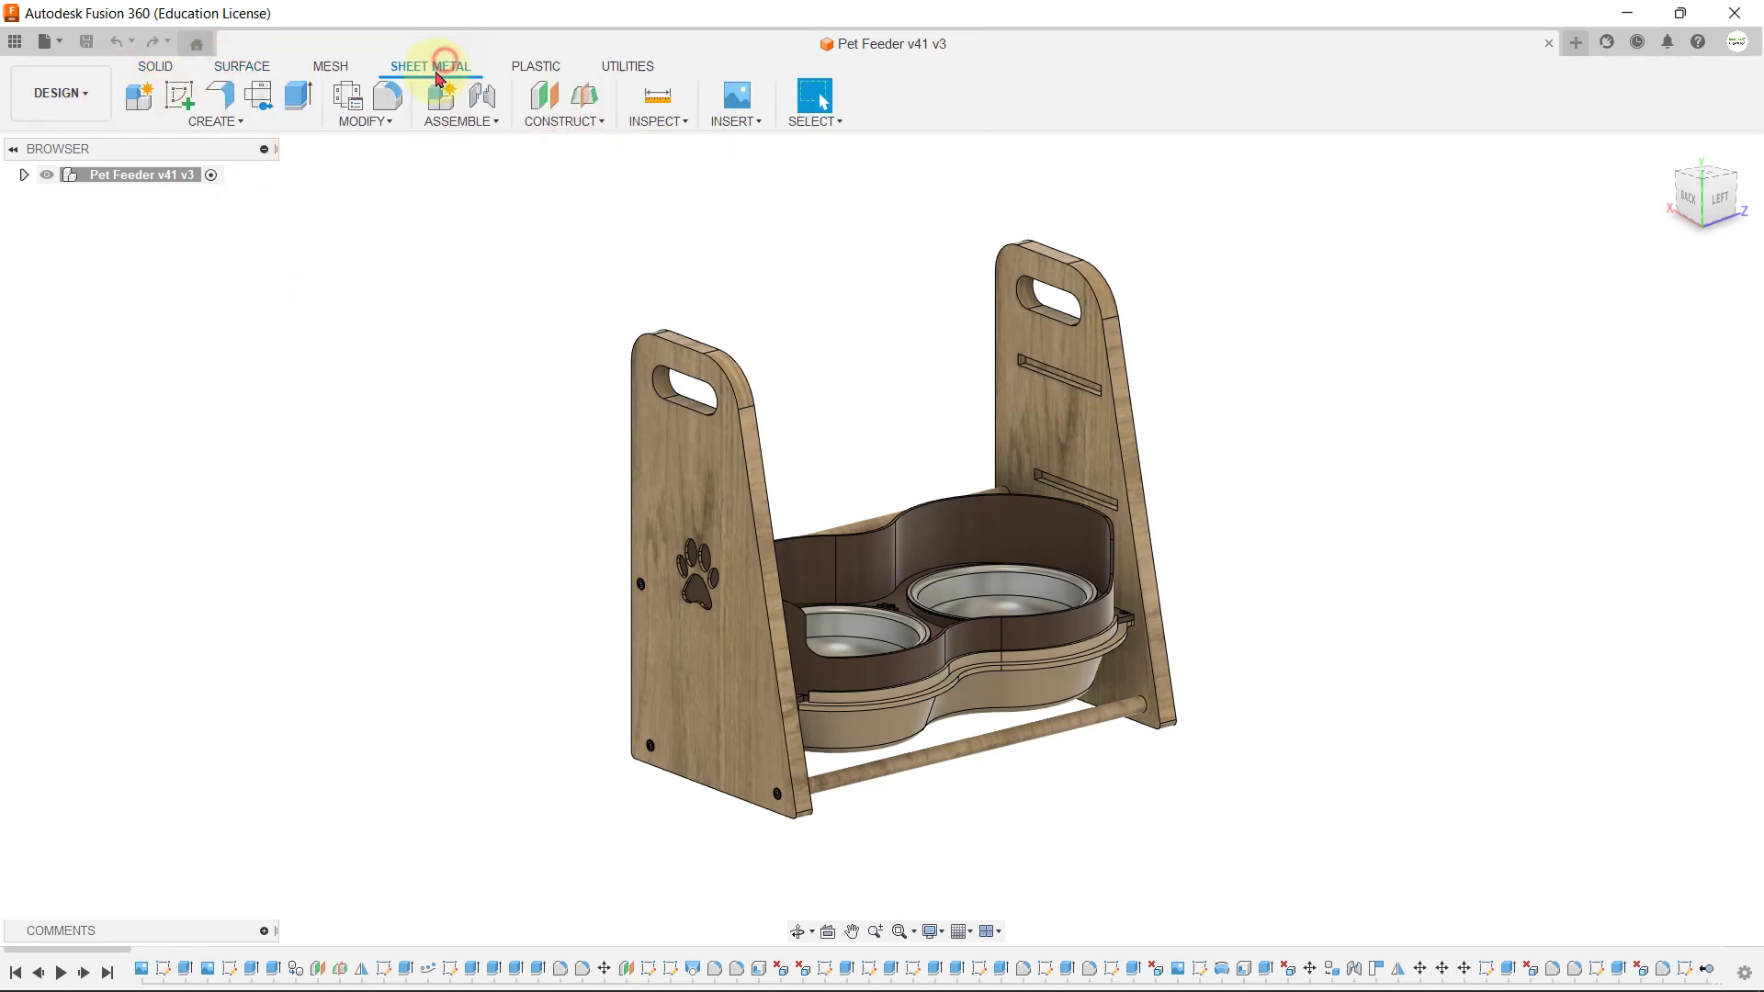
Step: View the pet feeder in the Render and Animation workspaces and return to the Design workspace
click(60, 93)
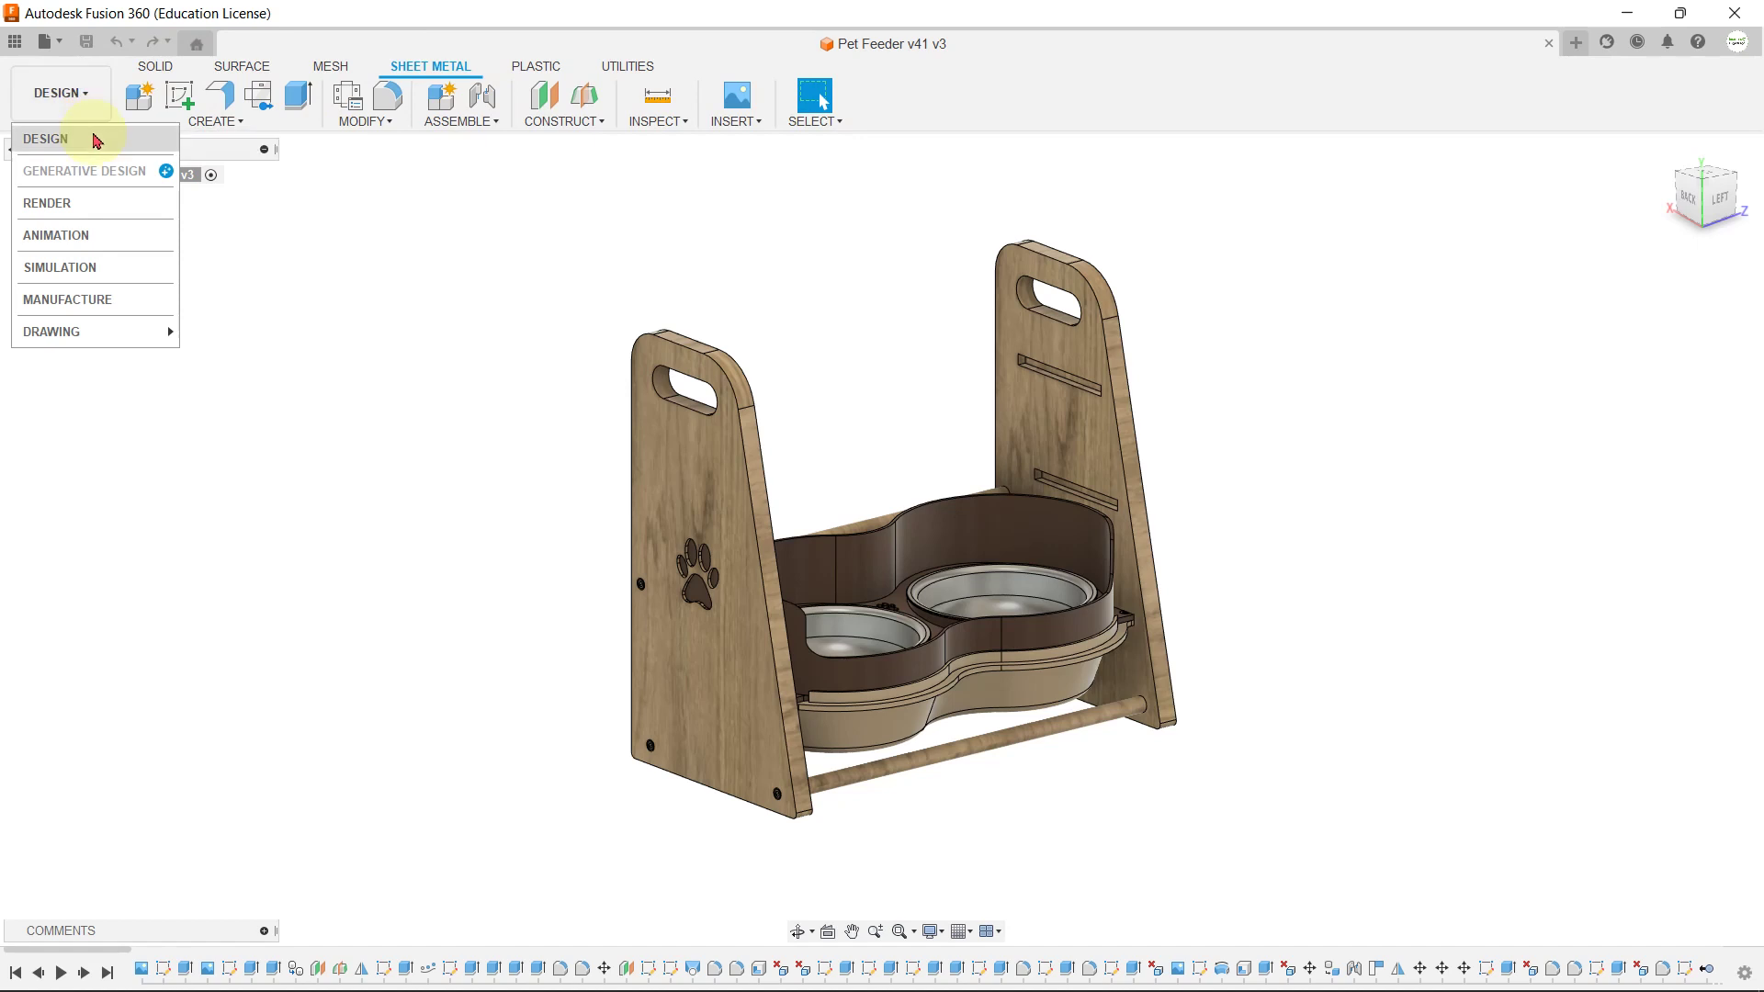
click(35, 201)
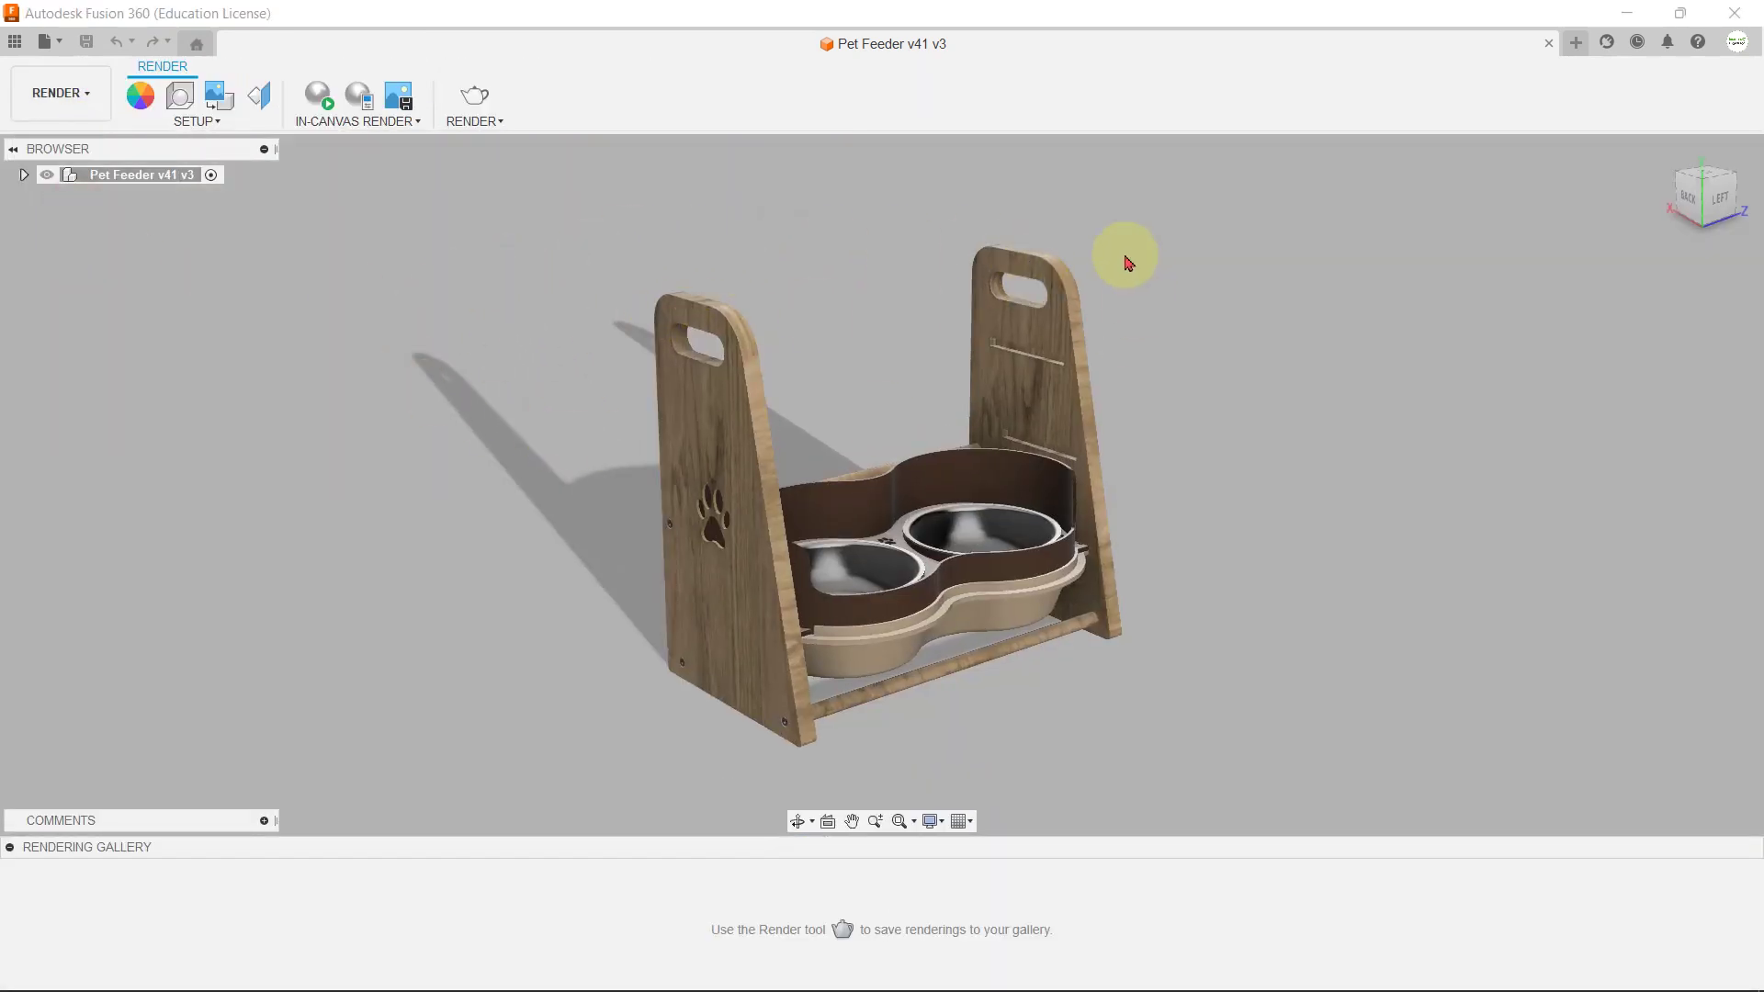
click(59, 93)
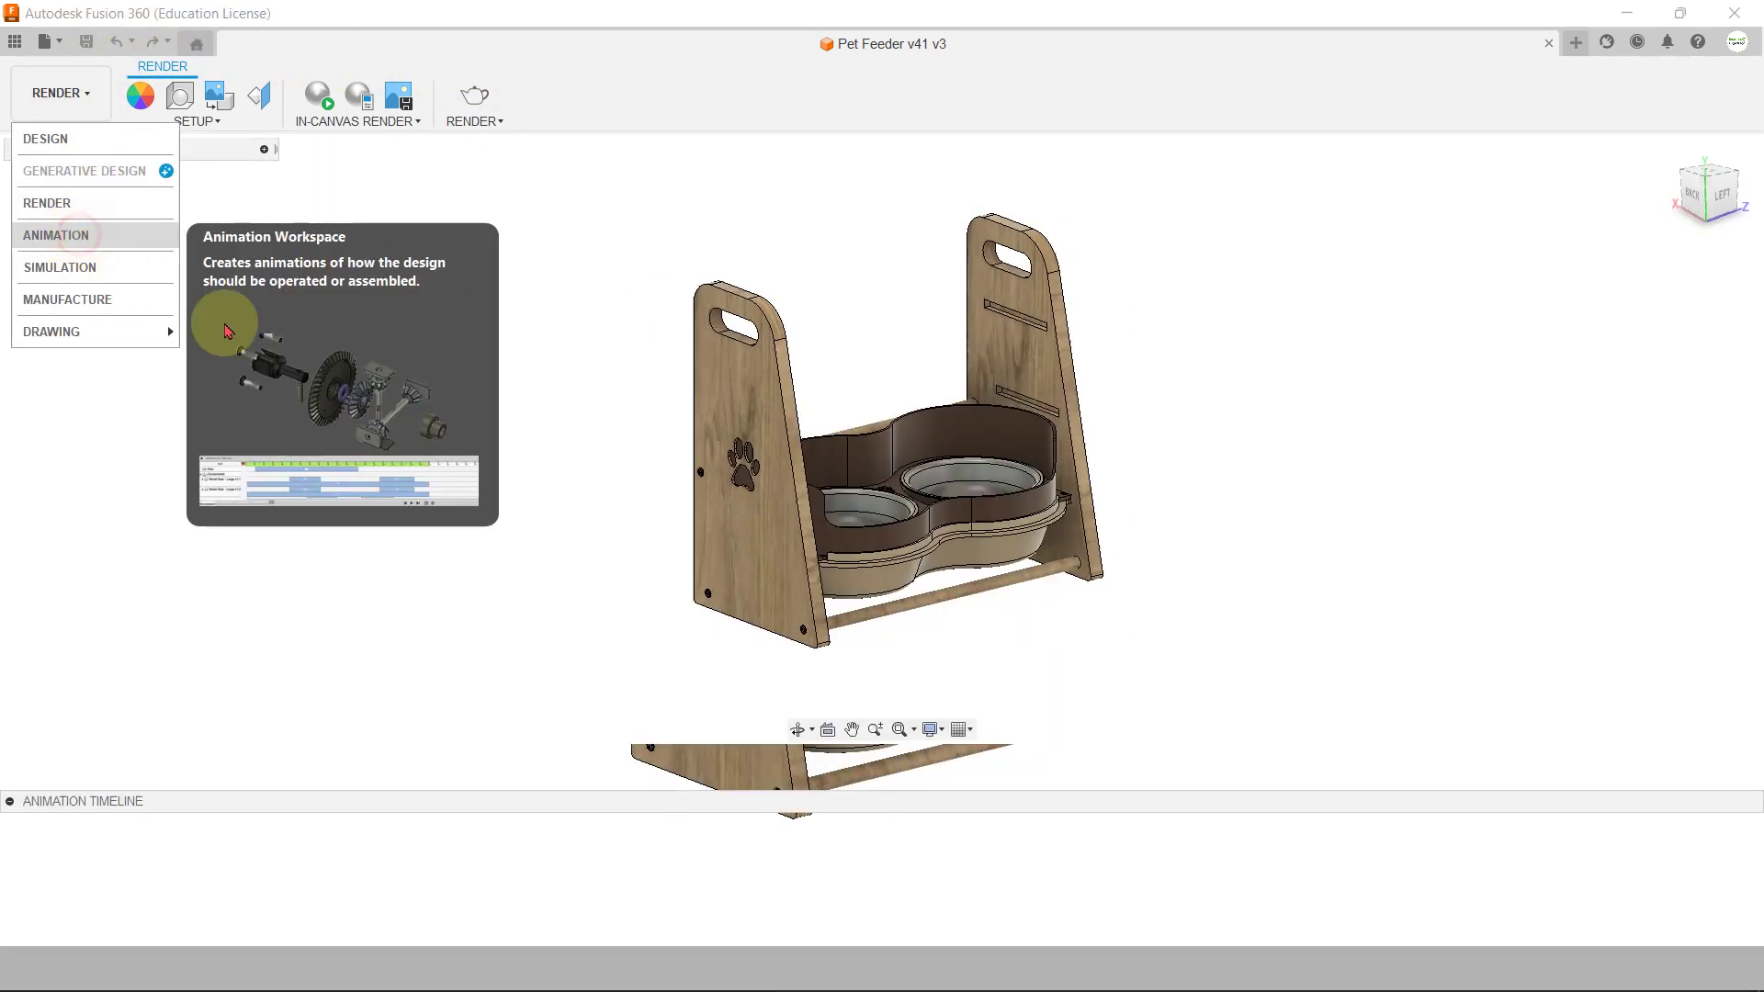
click(83, 237)
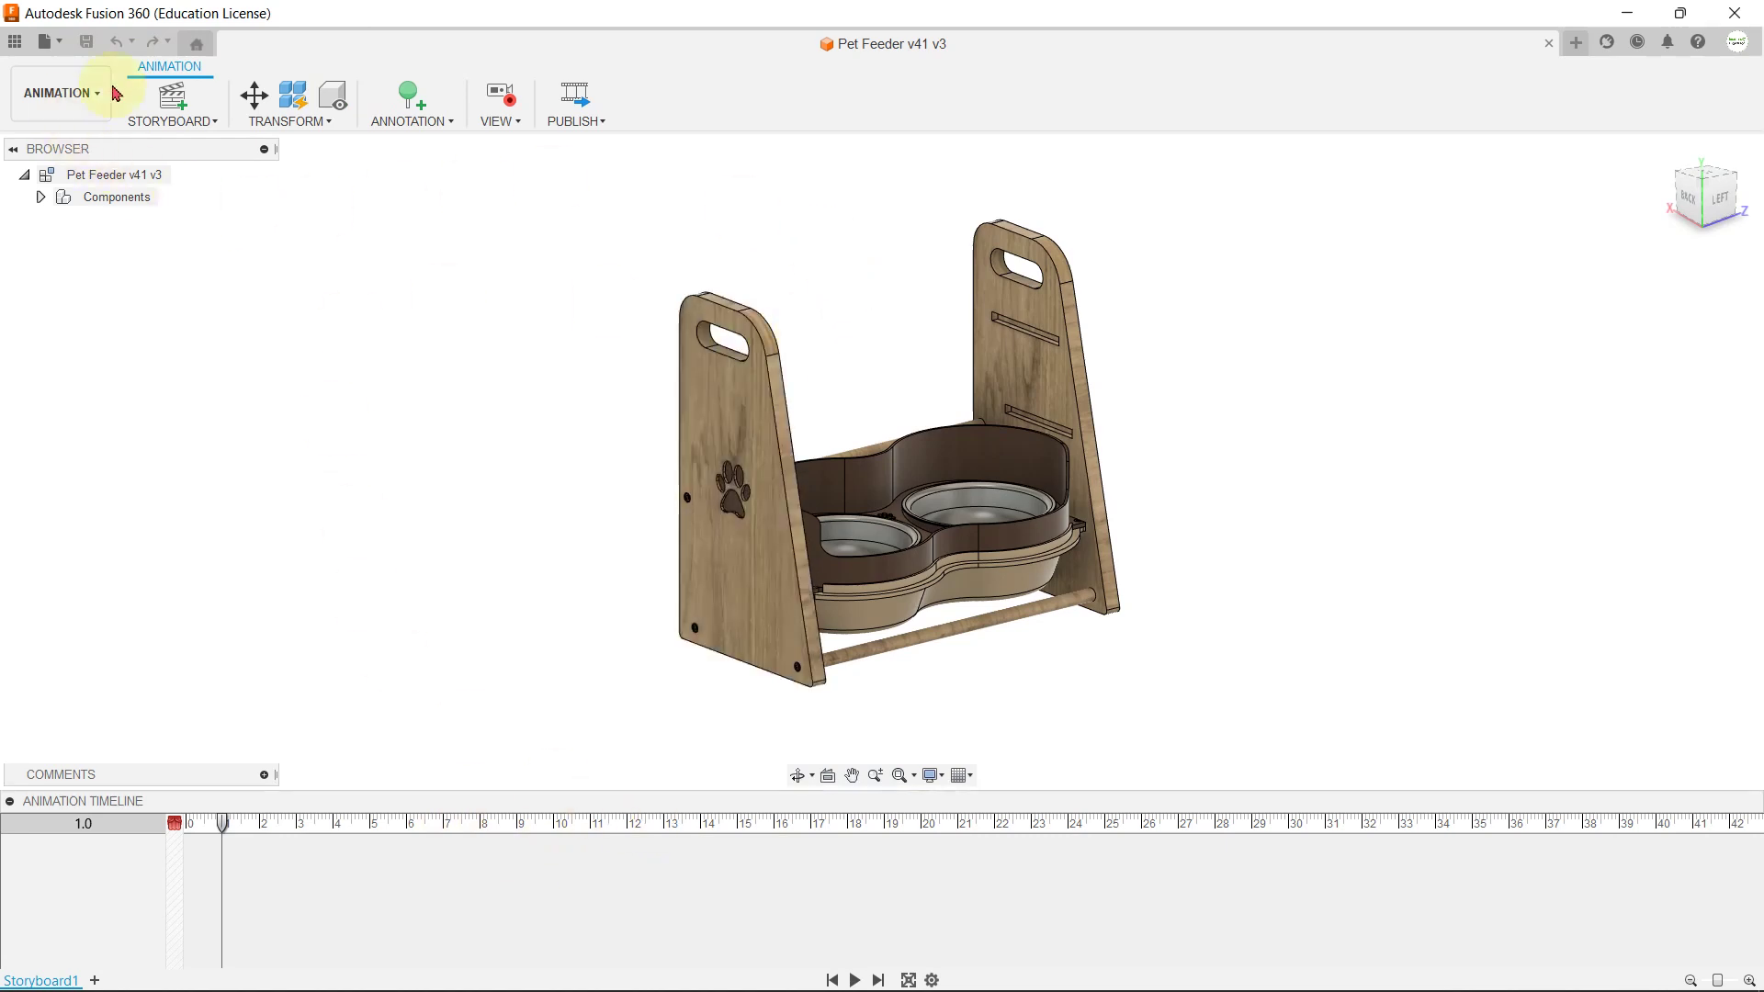
click(81, 116)
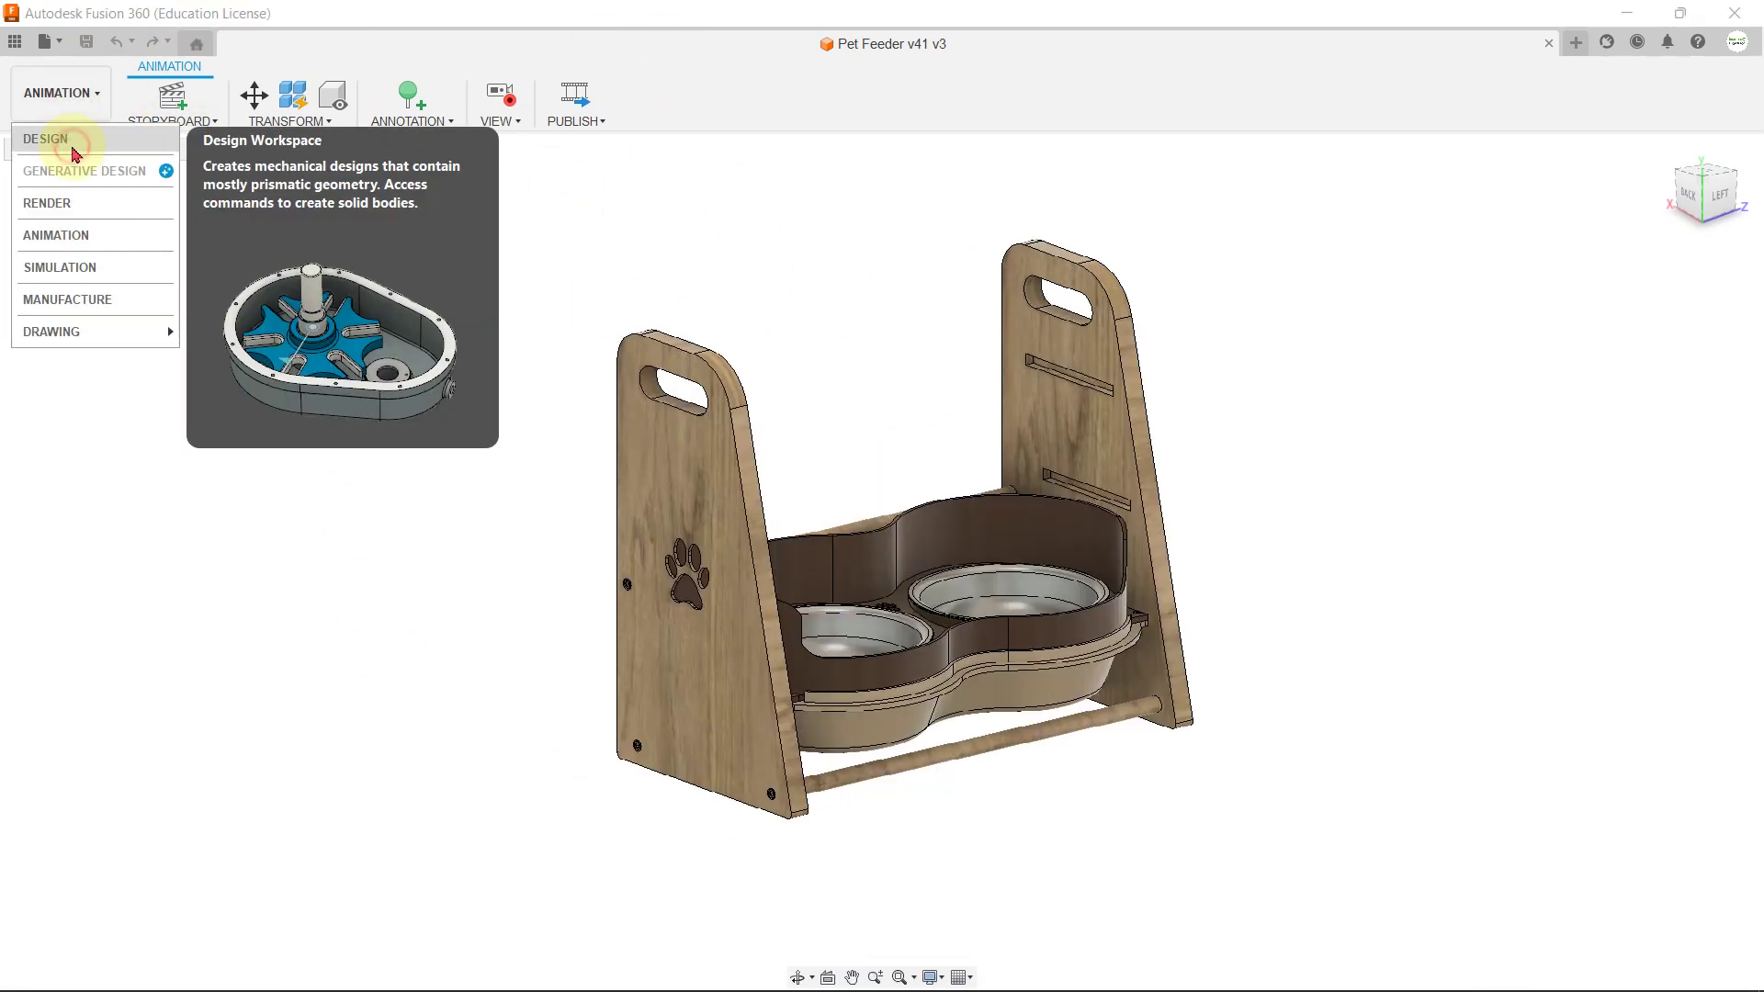
click(69, 140)
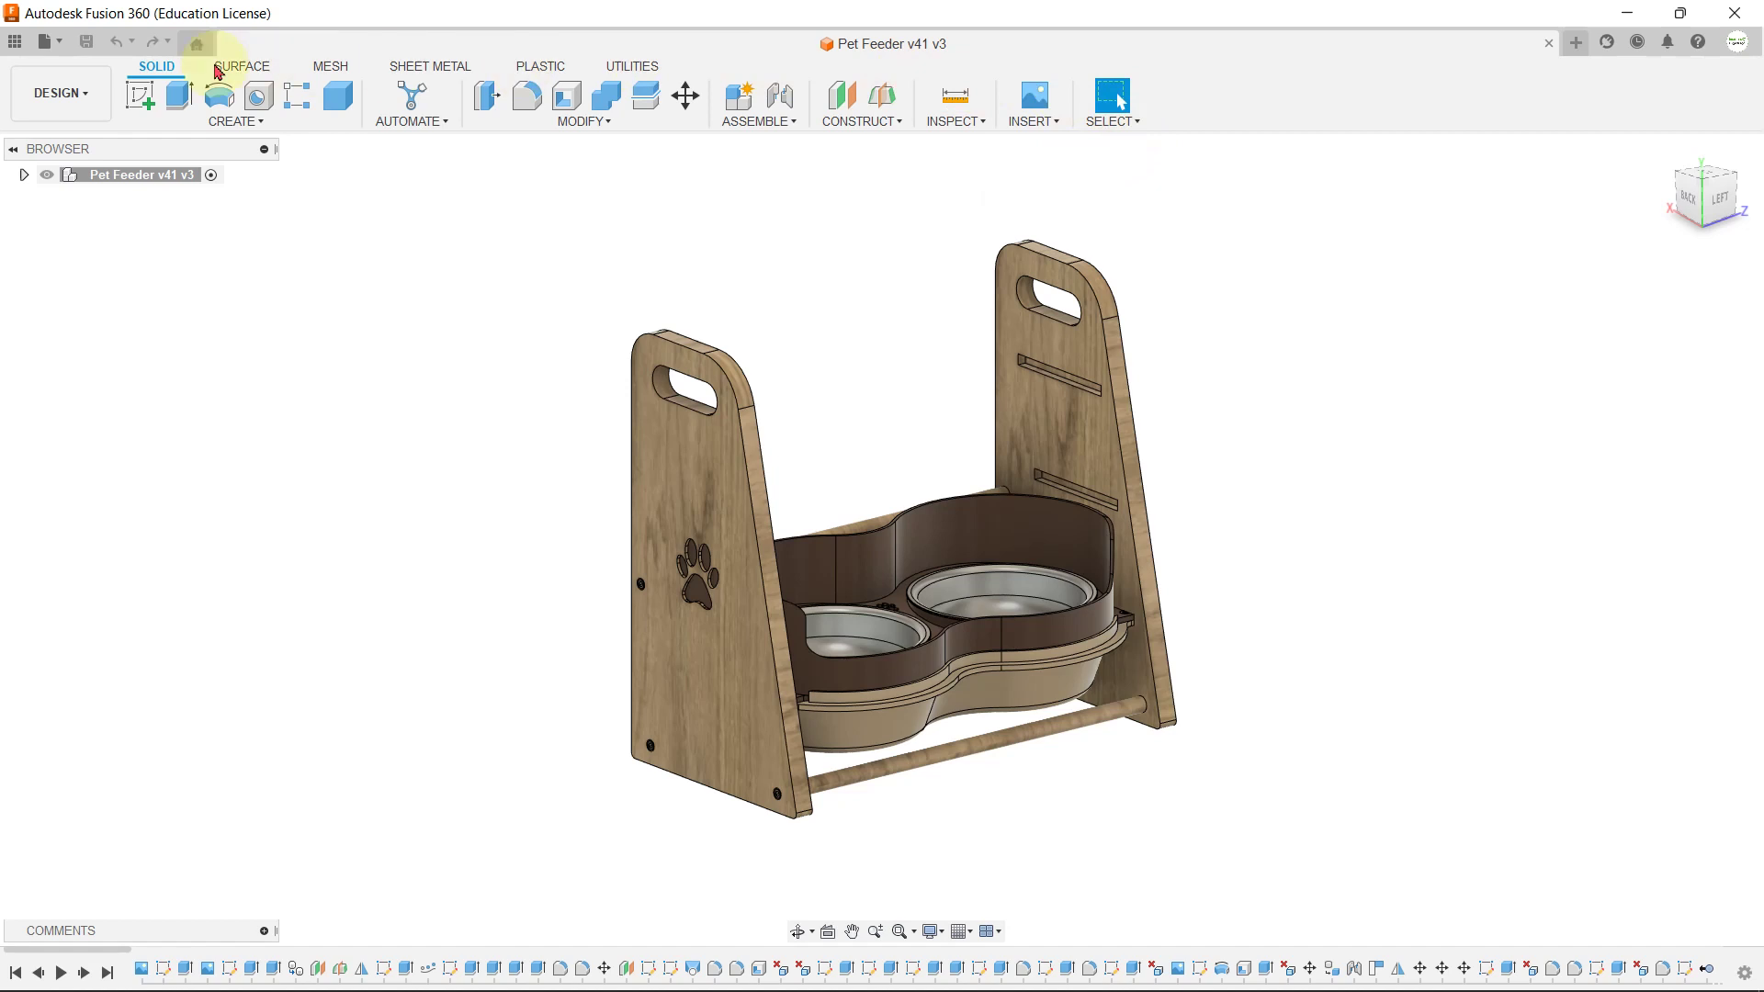
Step: Pin the Create Form command to the Solid toolbar and unpin the Box command from it
click(232, 129)
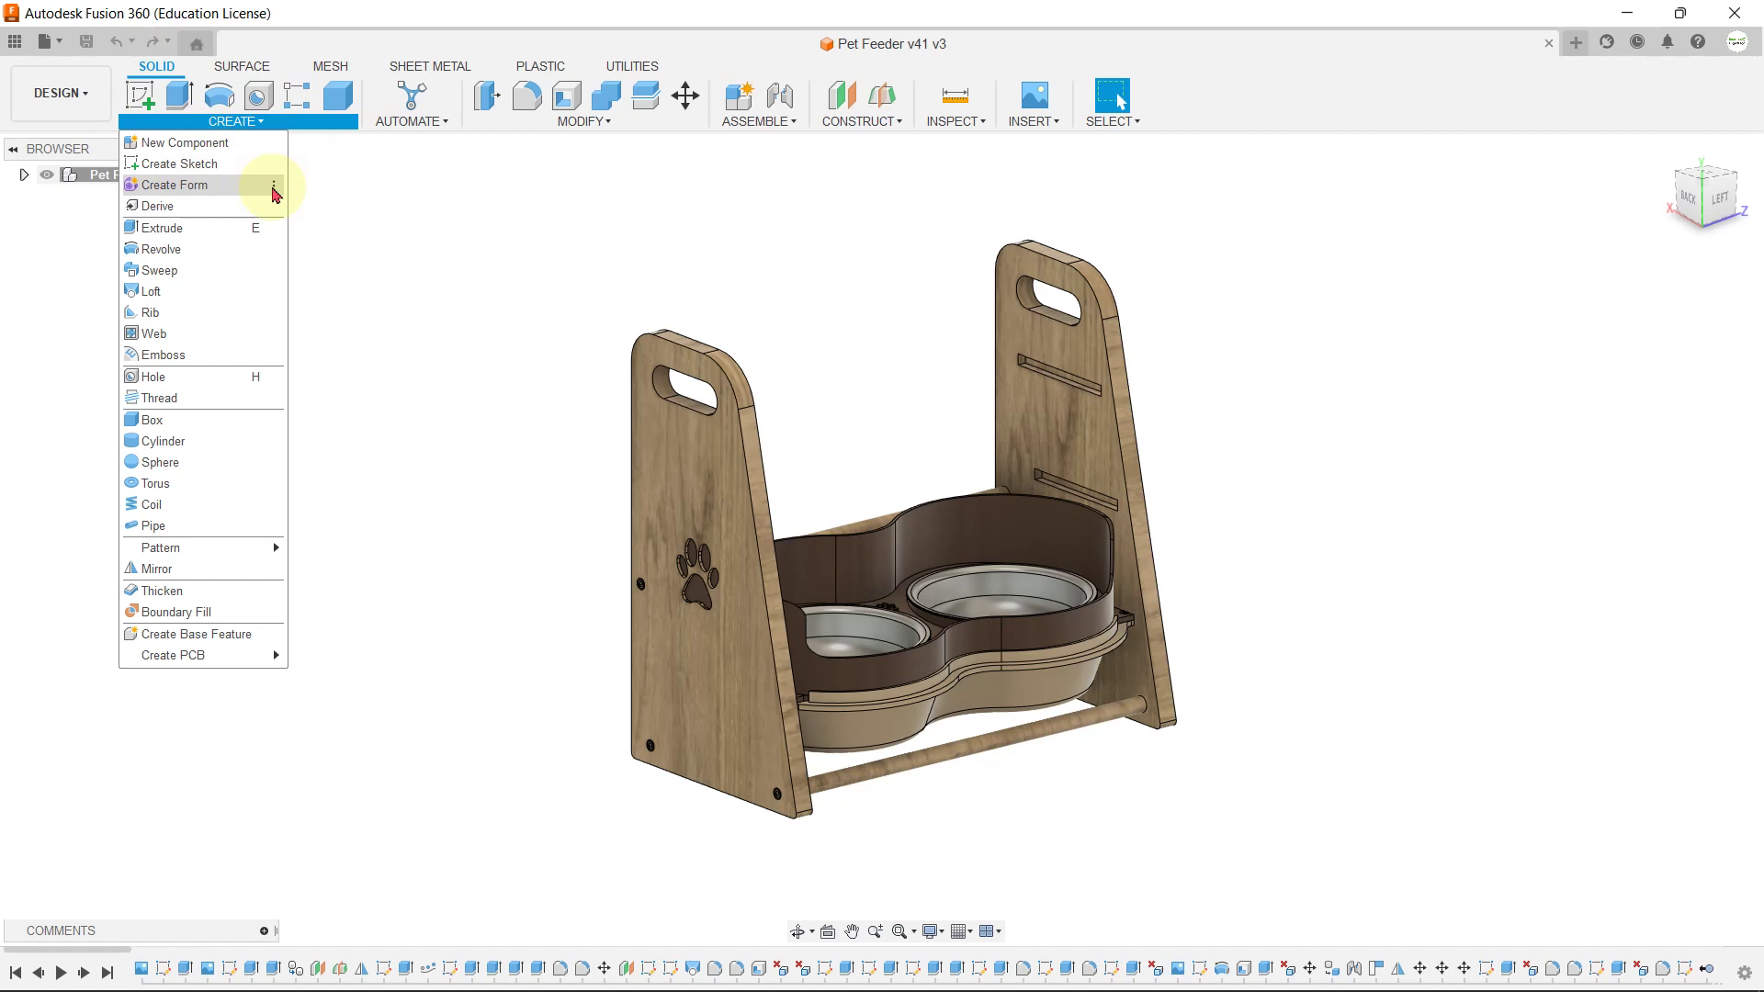
click(274, 188)
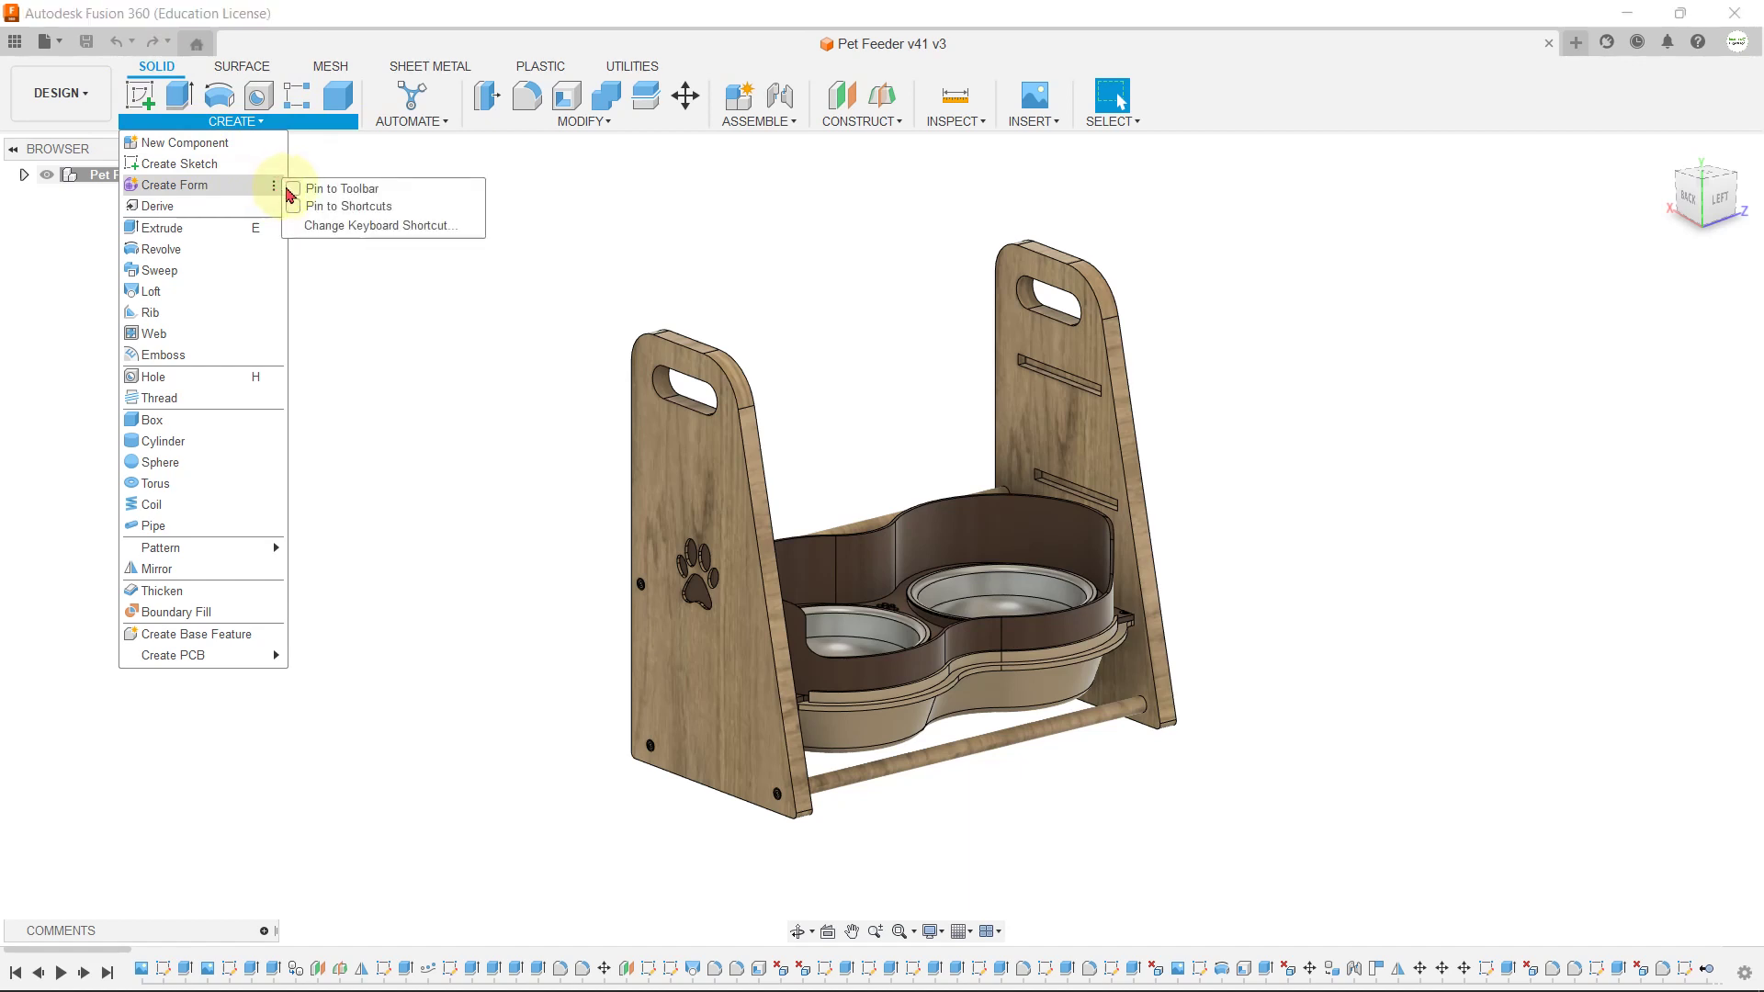
click(292, 189)
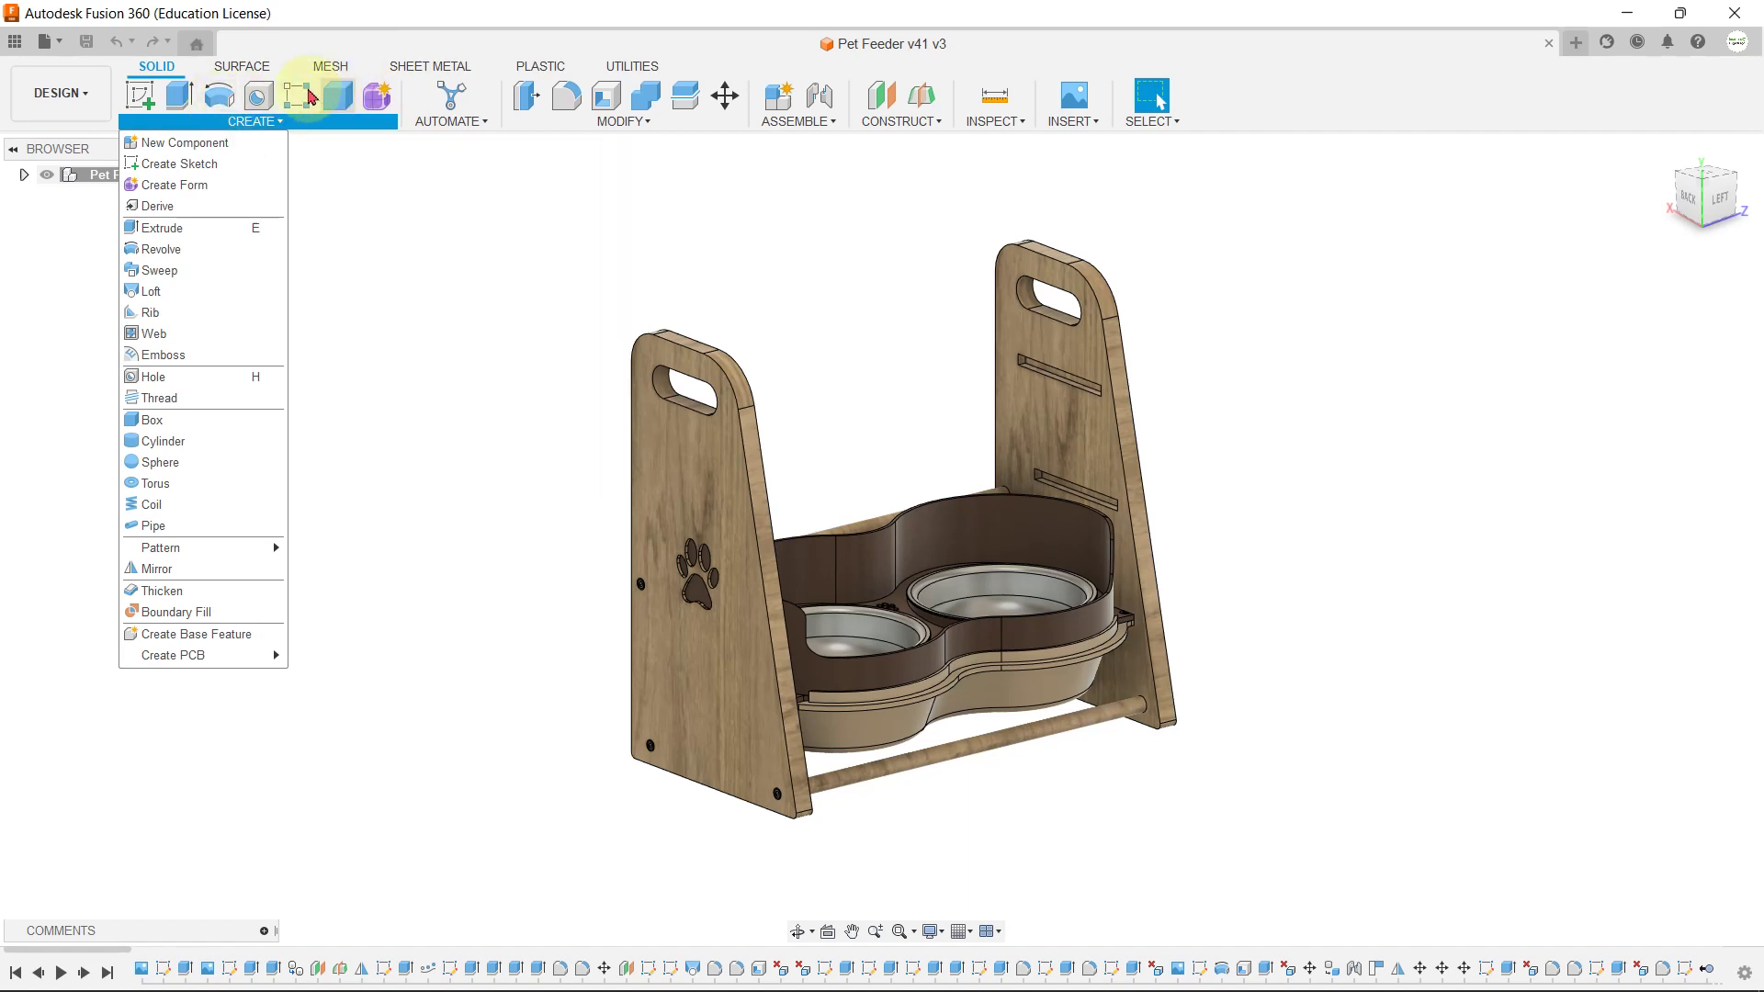
click(272, 420)
click(292, 424)
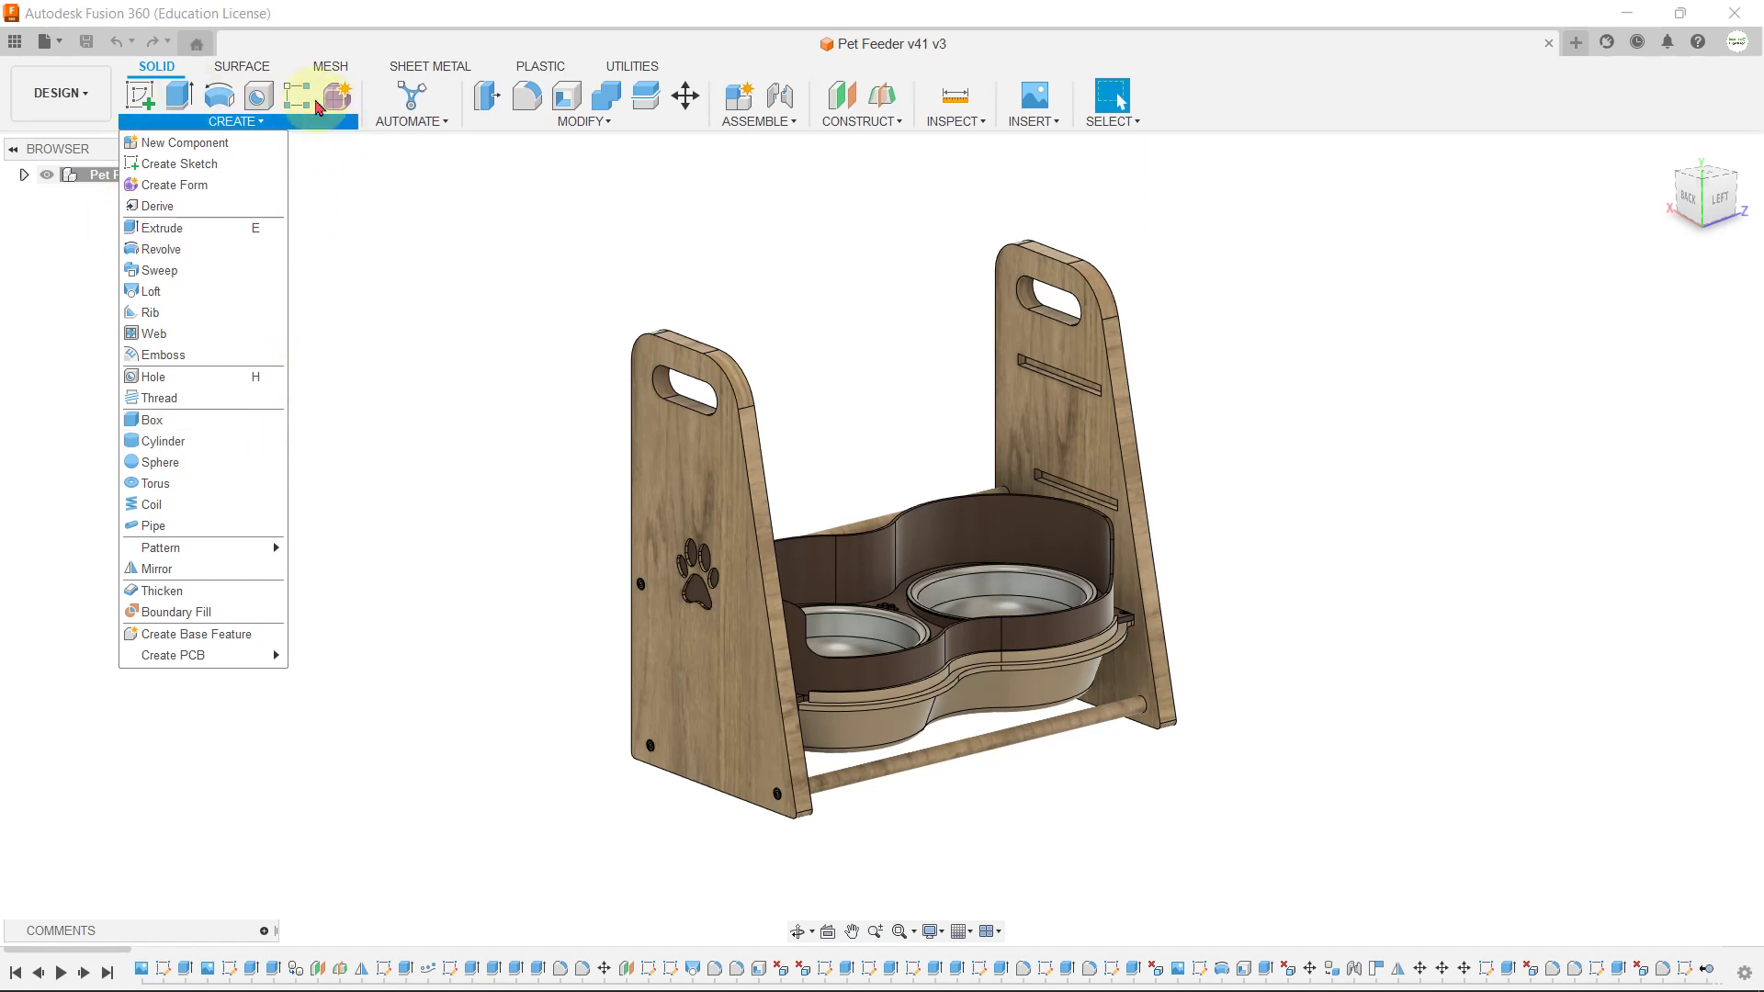
click(192, 213)
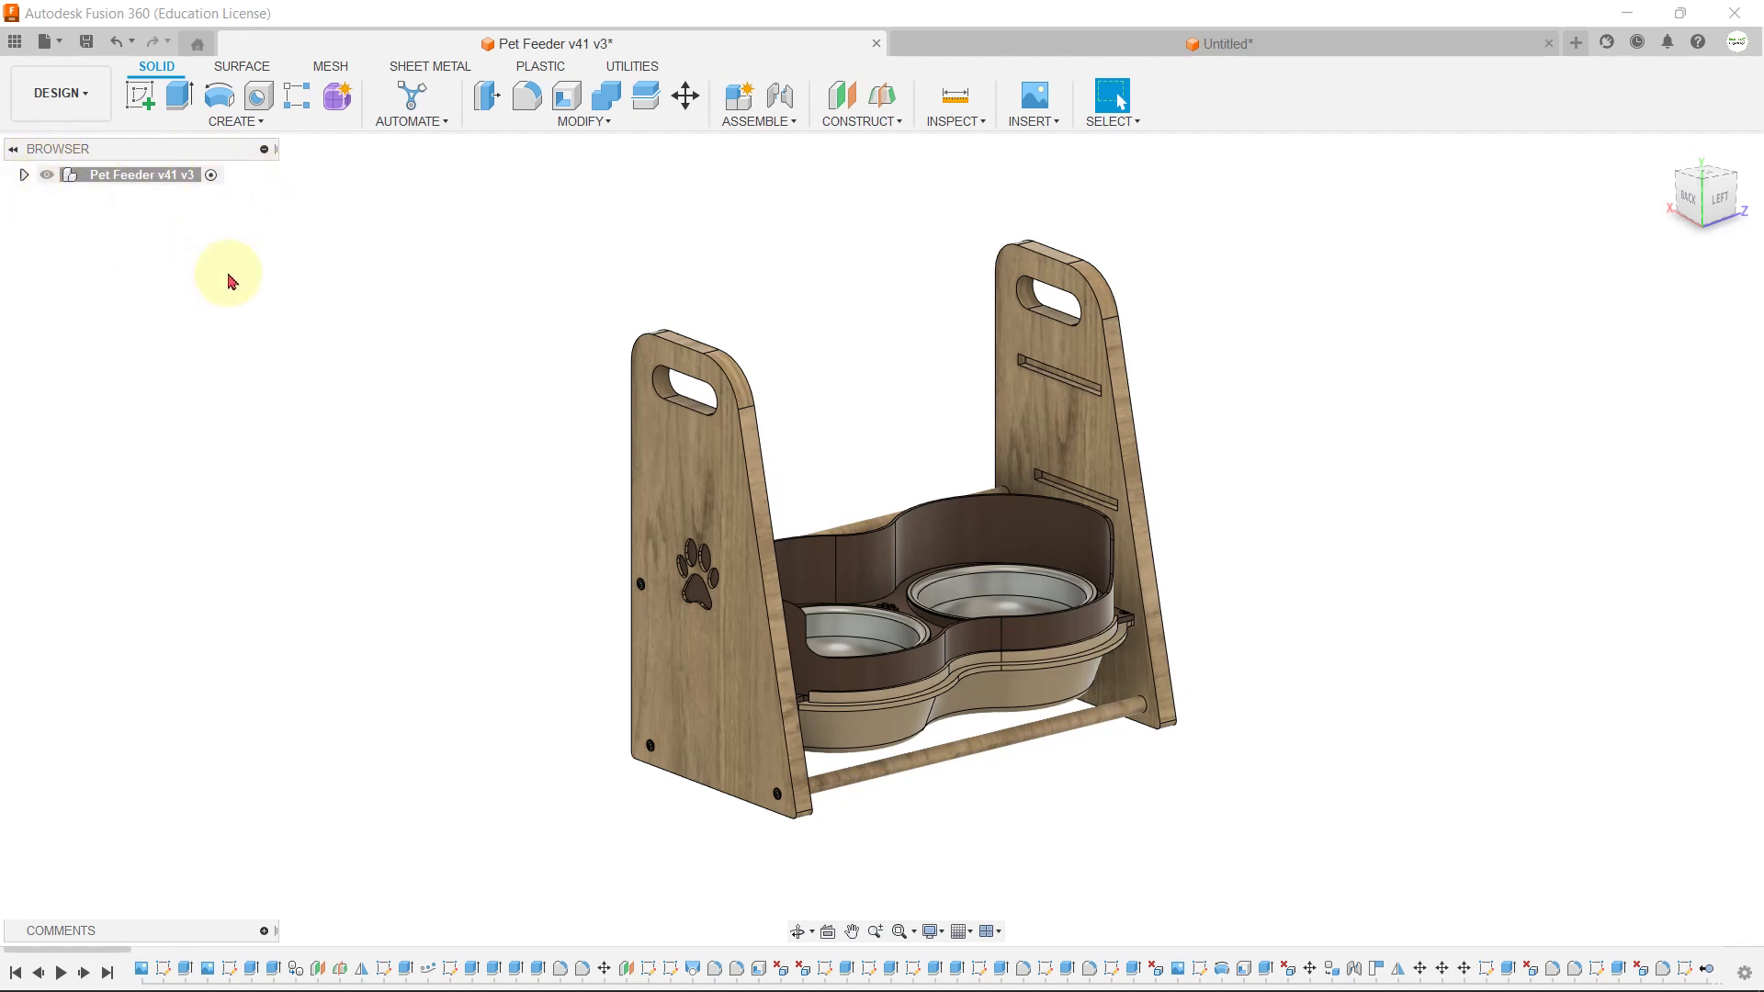
Step: Expand the Pet Feeder's component tree and toggle the visibility of the Bowls component
click(23, 174)
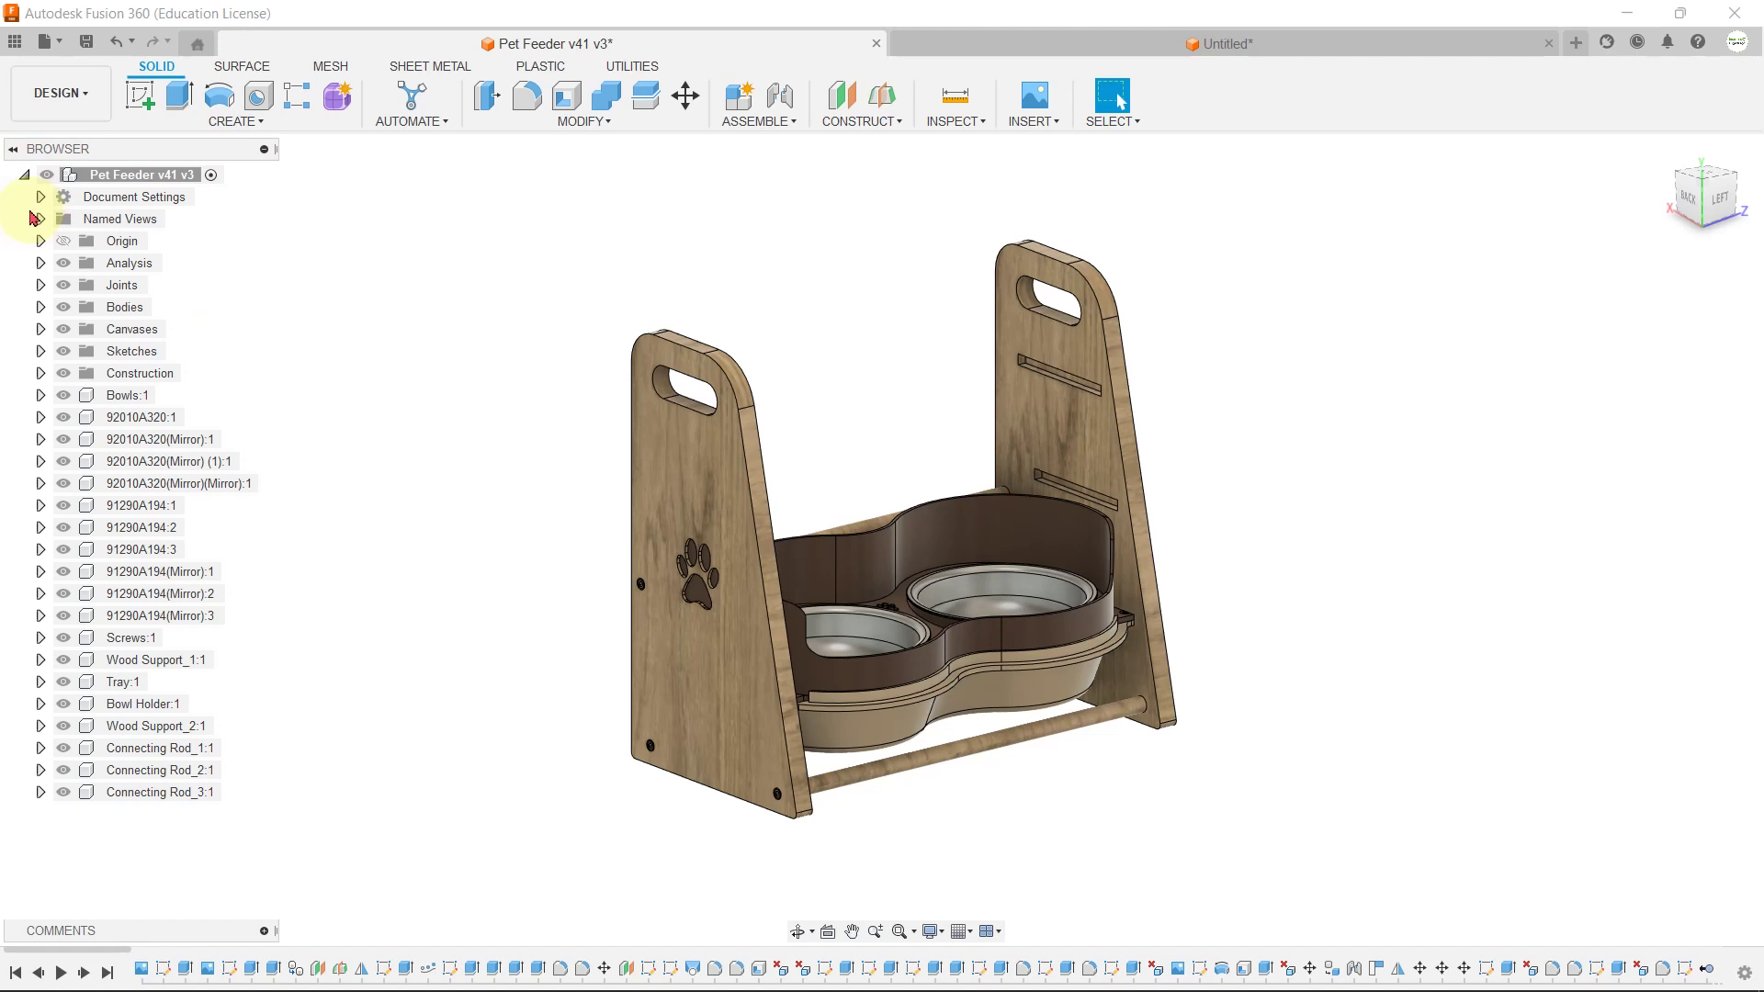
click(72, 397)
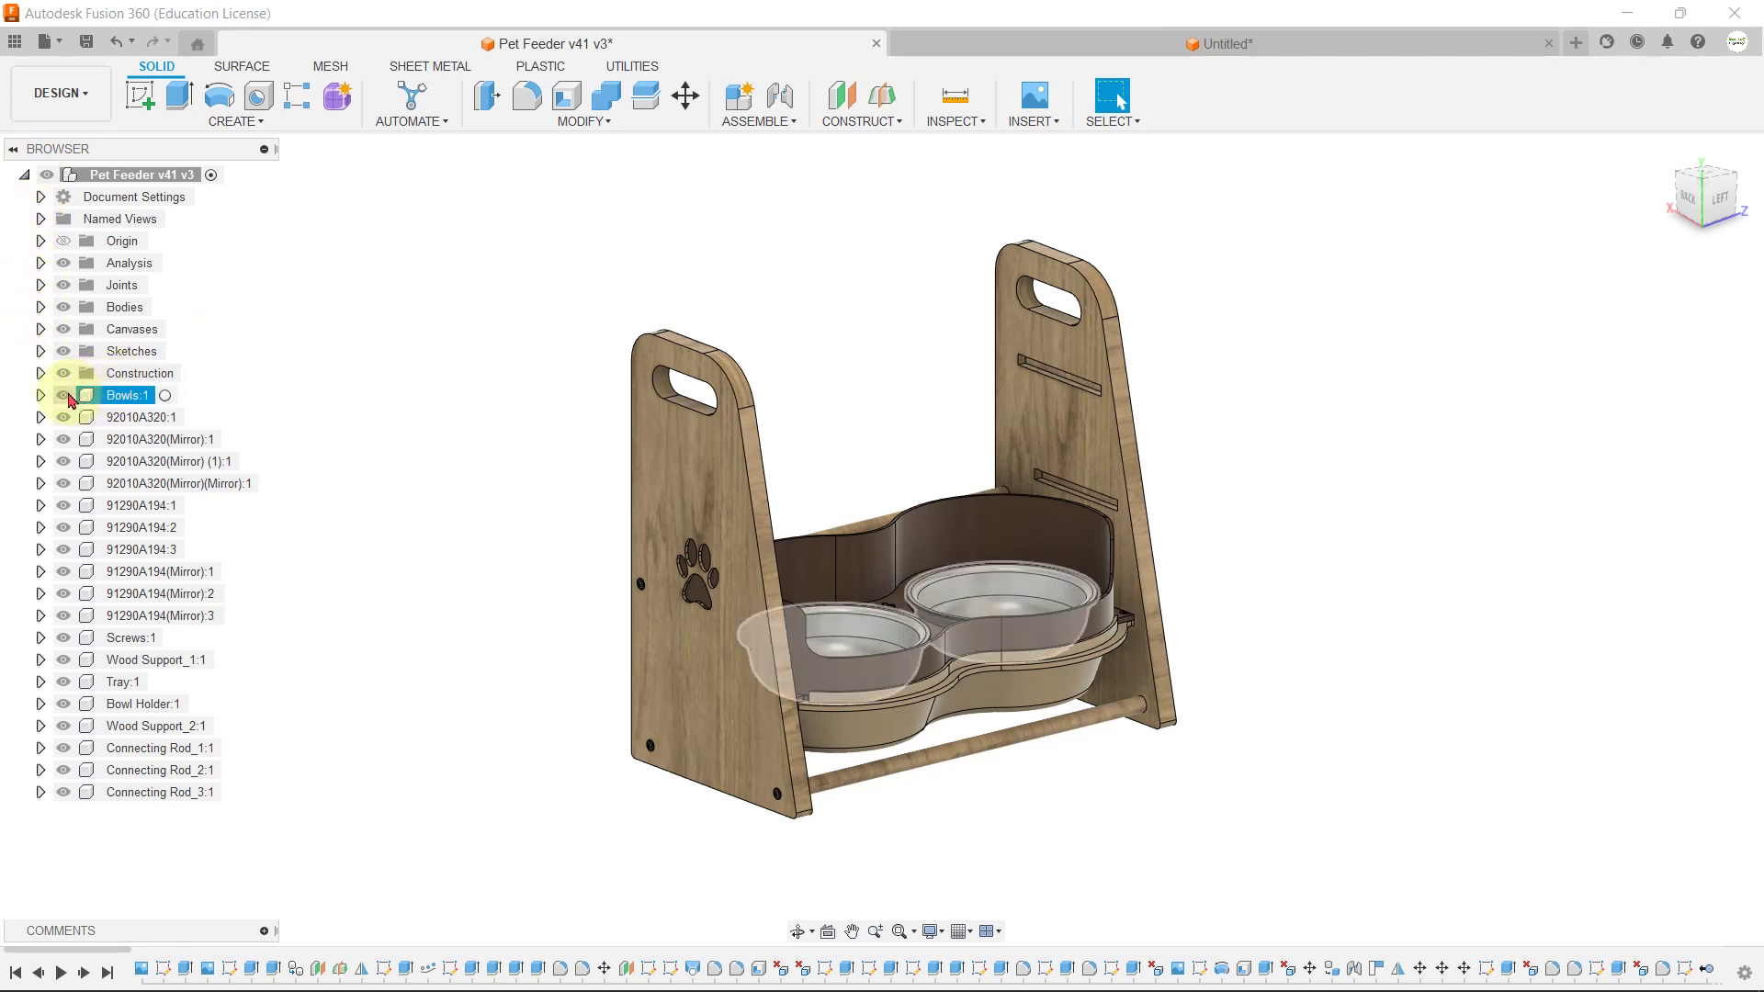
click(70, 395)
click(70, 396)
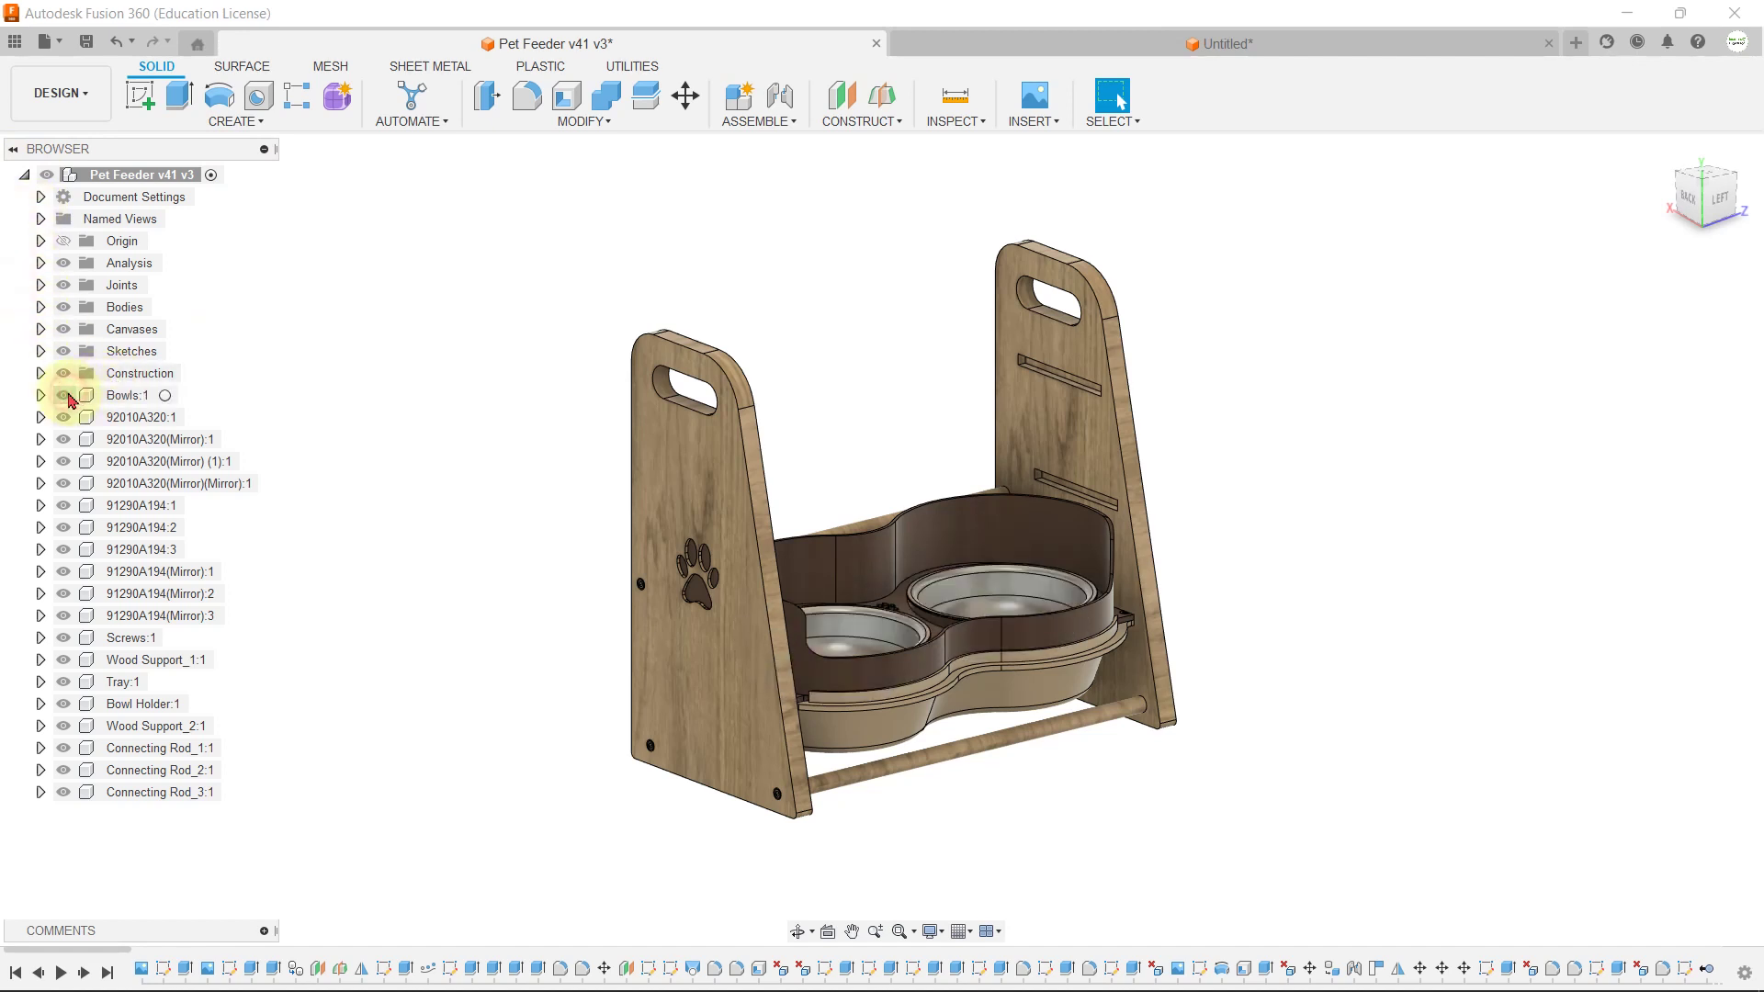
Step: Toggle the visibility of Wood Support_1, and select the outer face of the paw-print side panel to locate its component
click(65, 660)
click(64, 660)
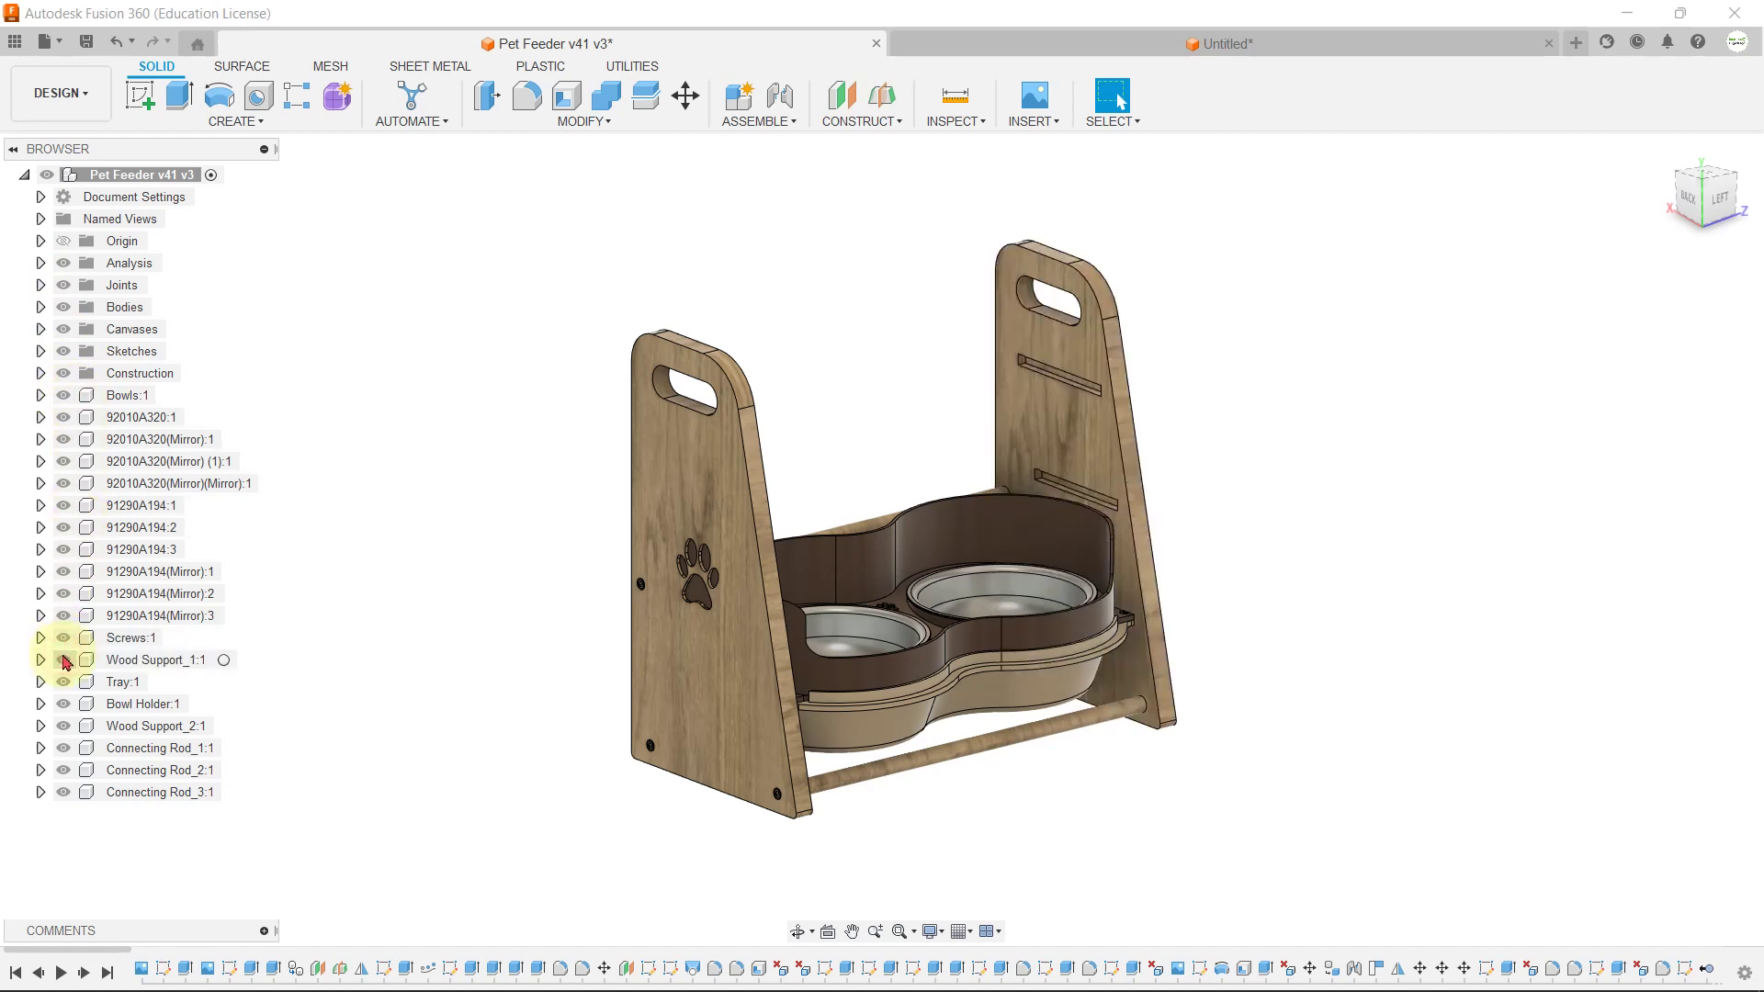
click(670, 661)
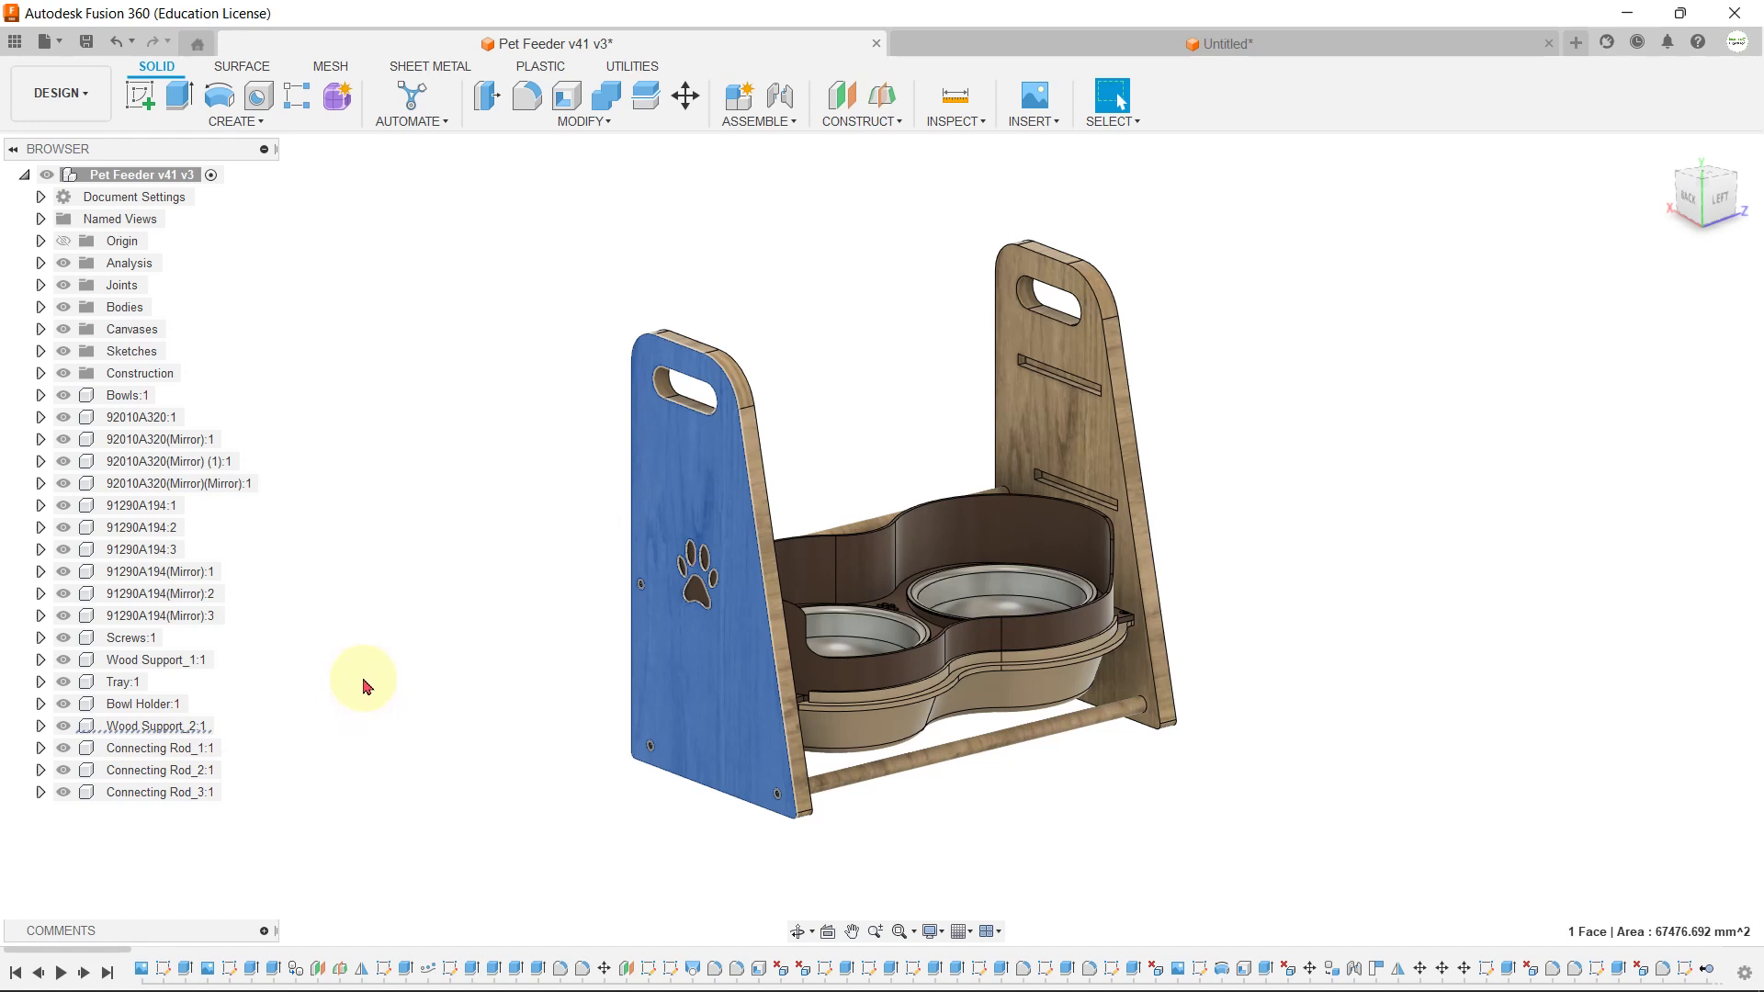
click(392, 658)
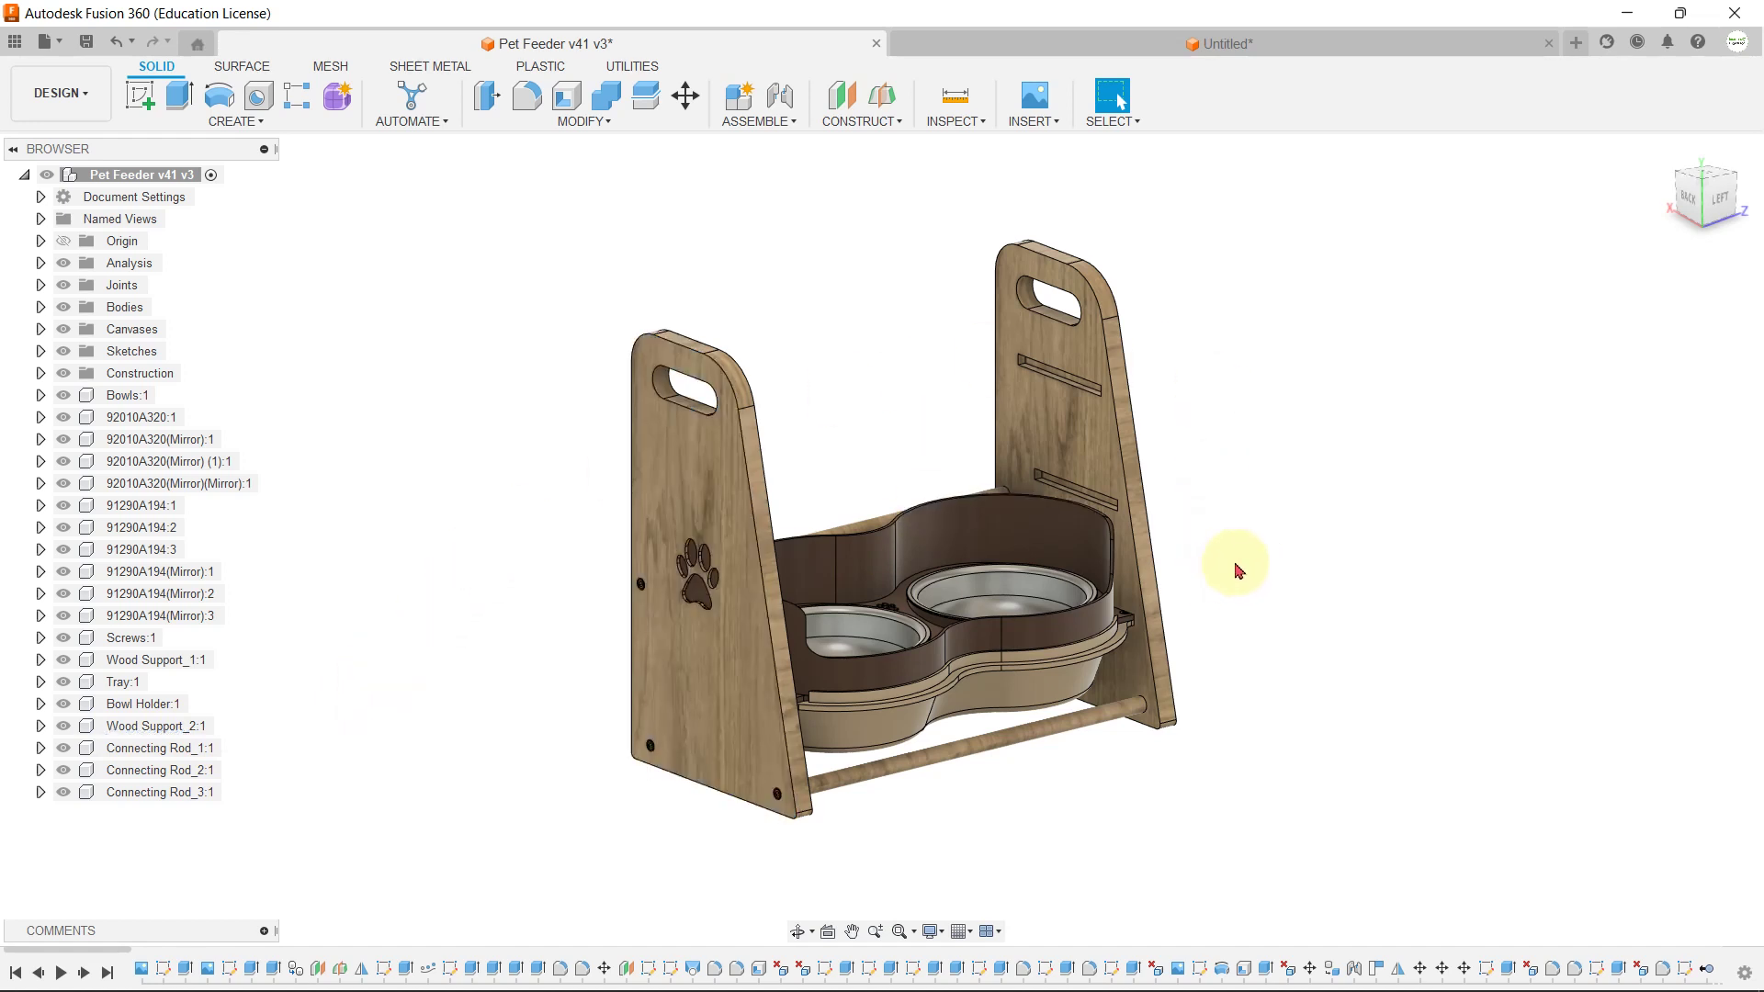
Step: Select the inner face of a bowl to find its component, select Bowls in the browser, and clear the selection
scroll(1237, 571, up, 3)
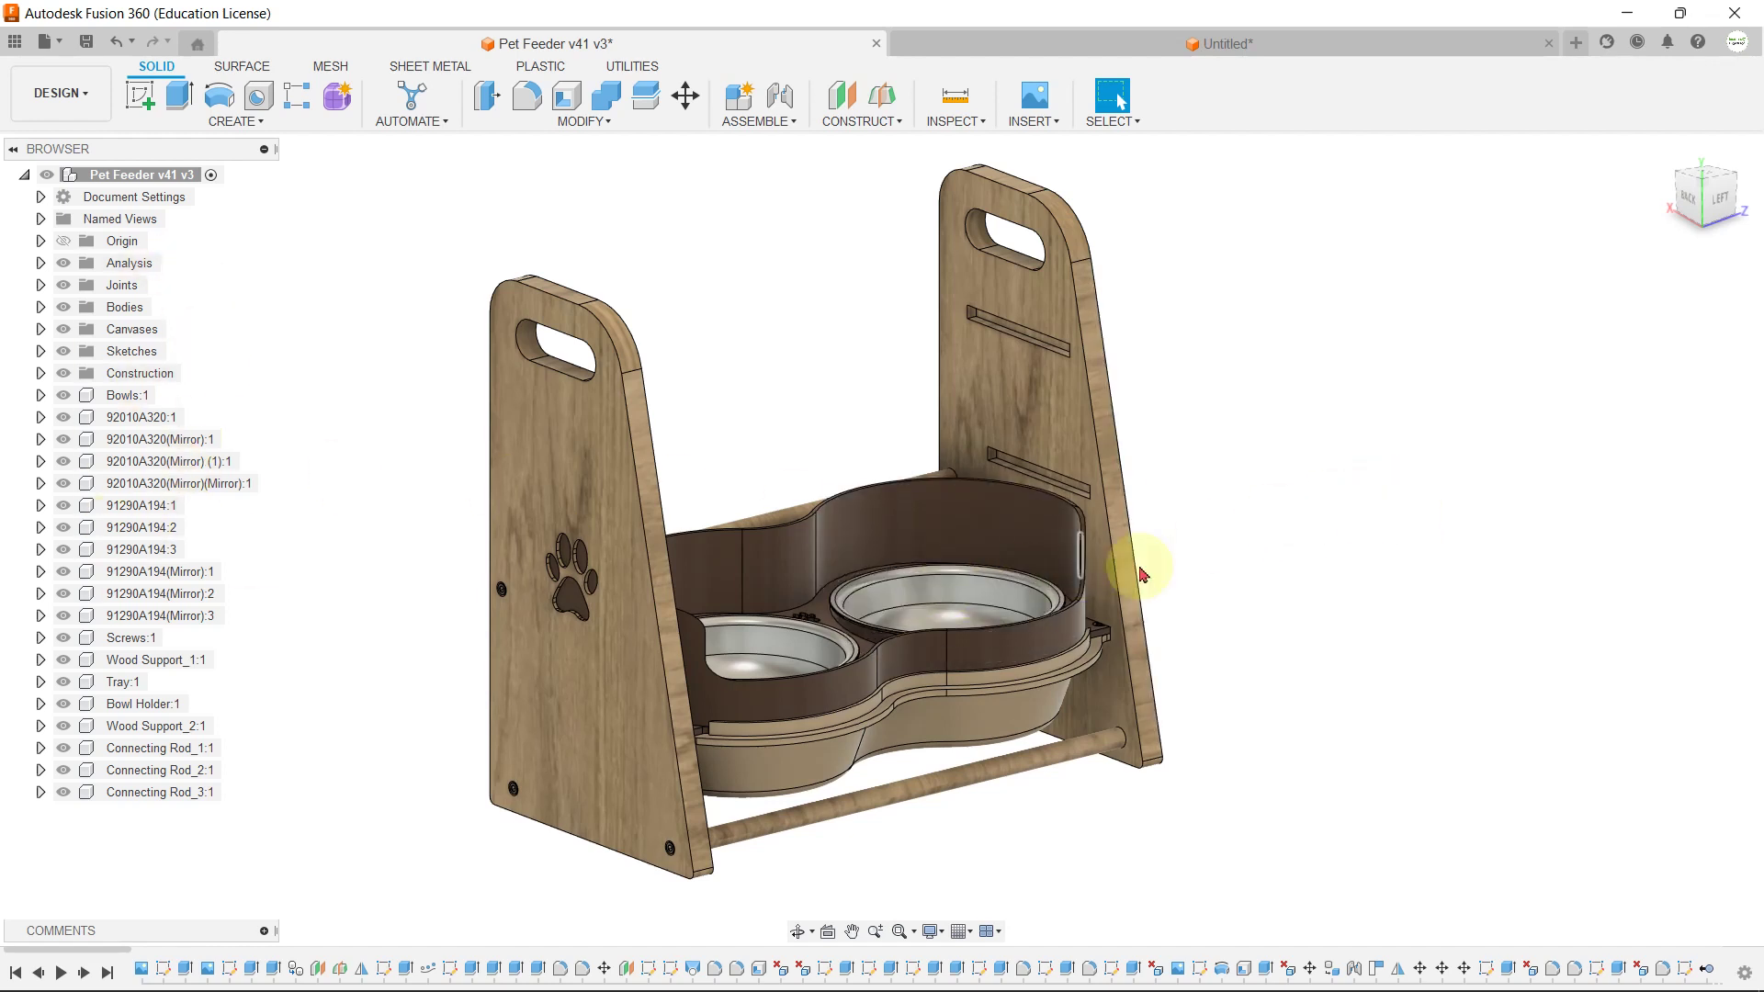
scroll(1095, 575, up, 3)
click(849, 595)
scroll(1268, 504, down, 3)
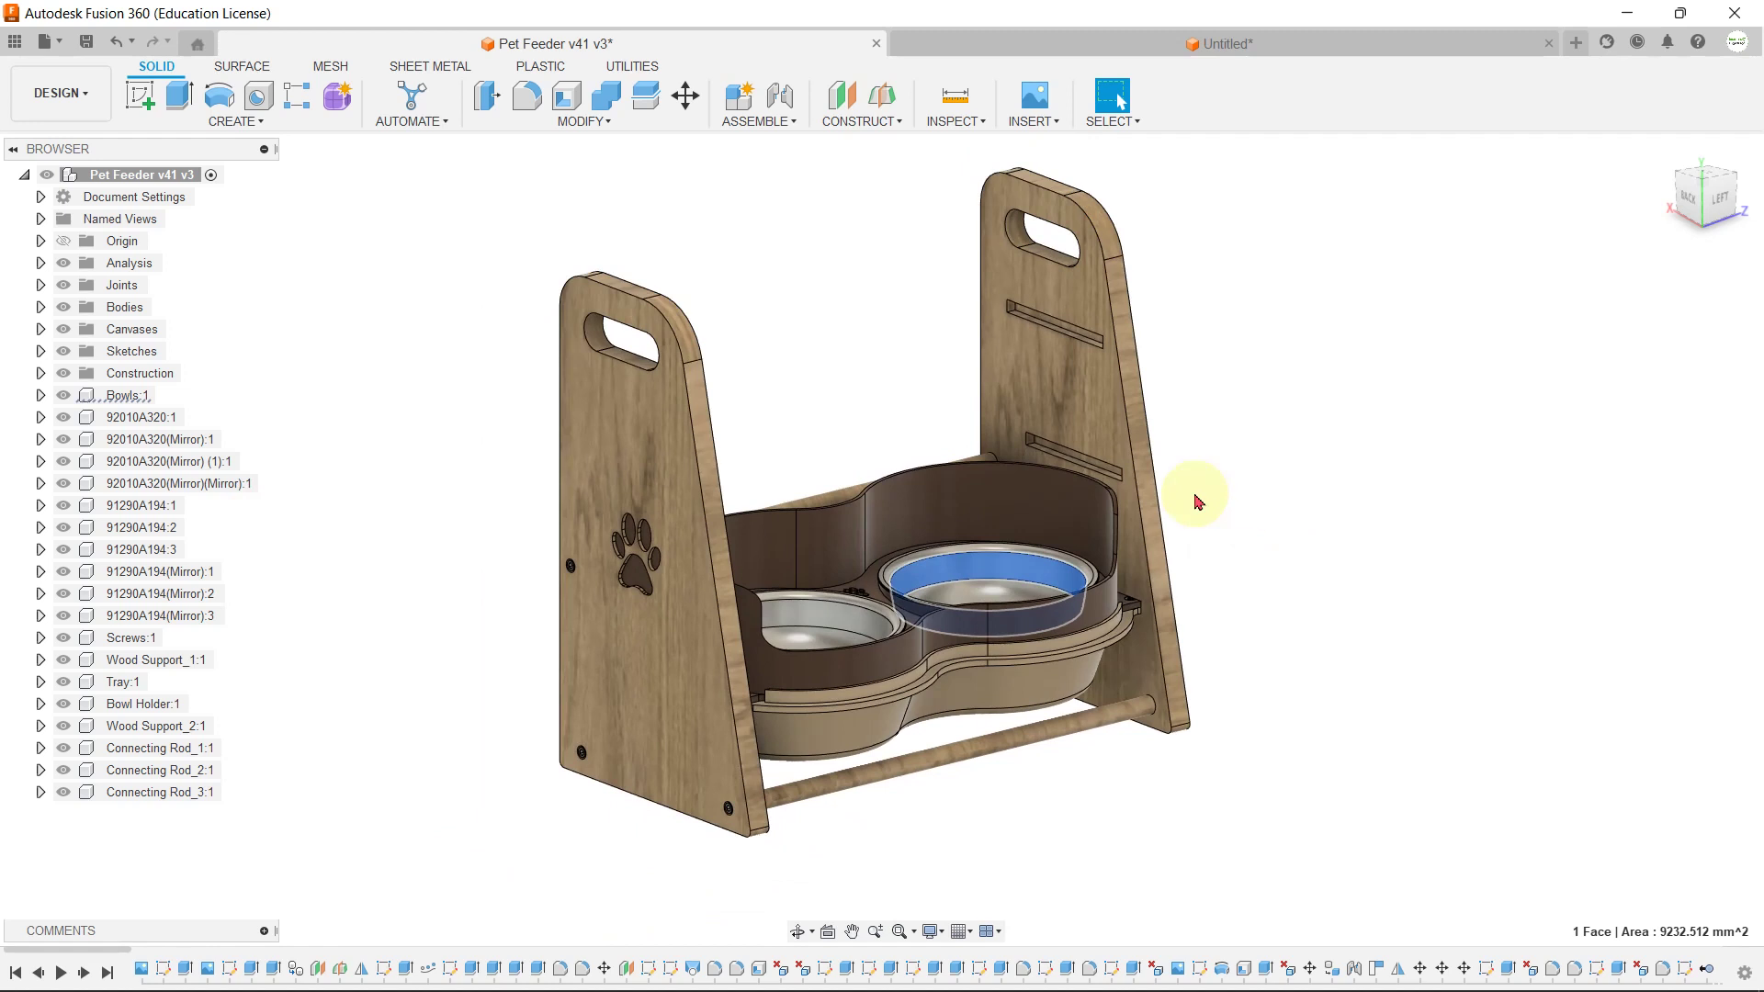
click(126, 395)
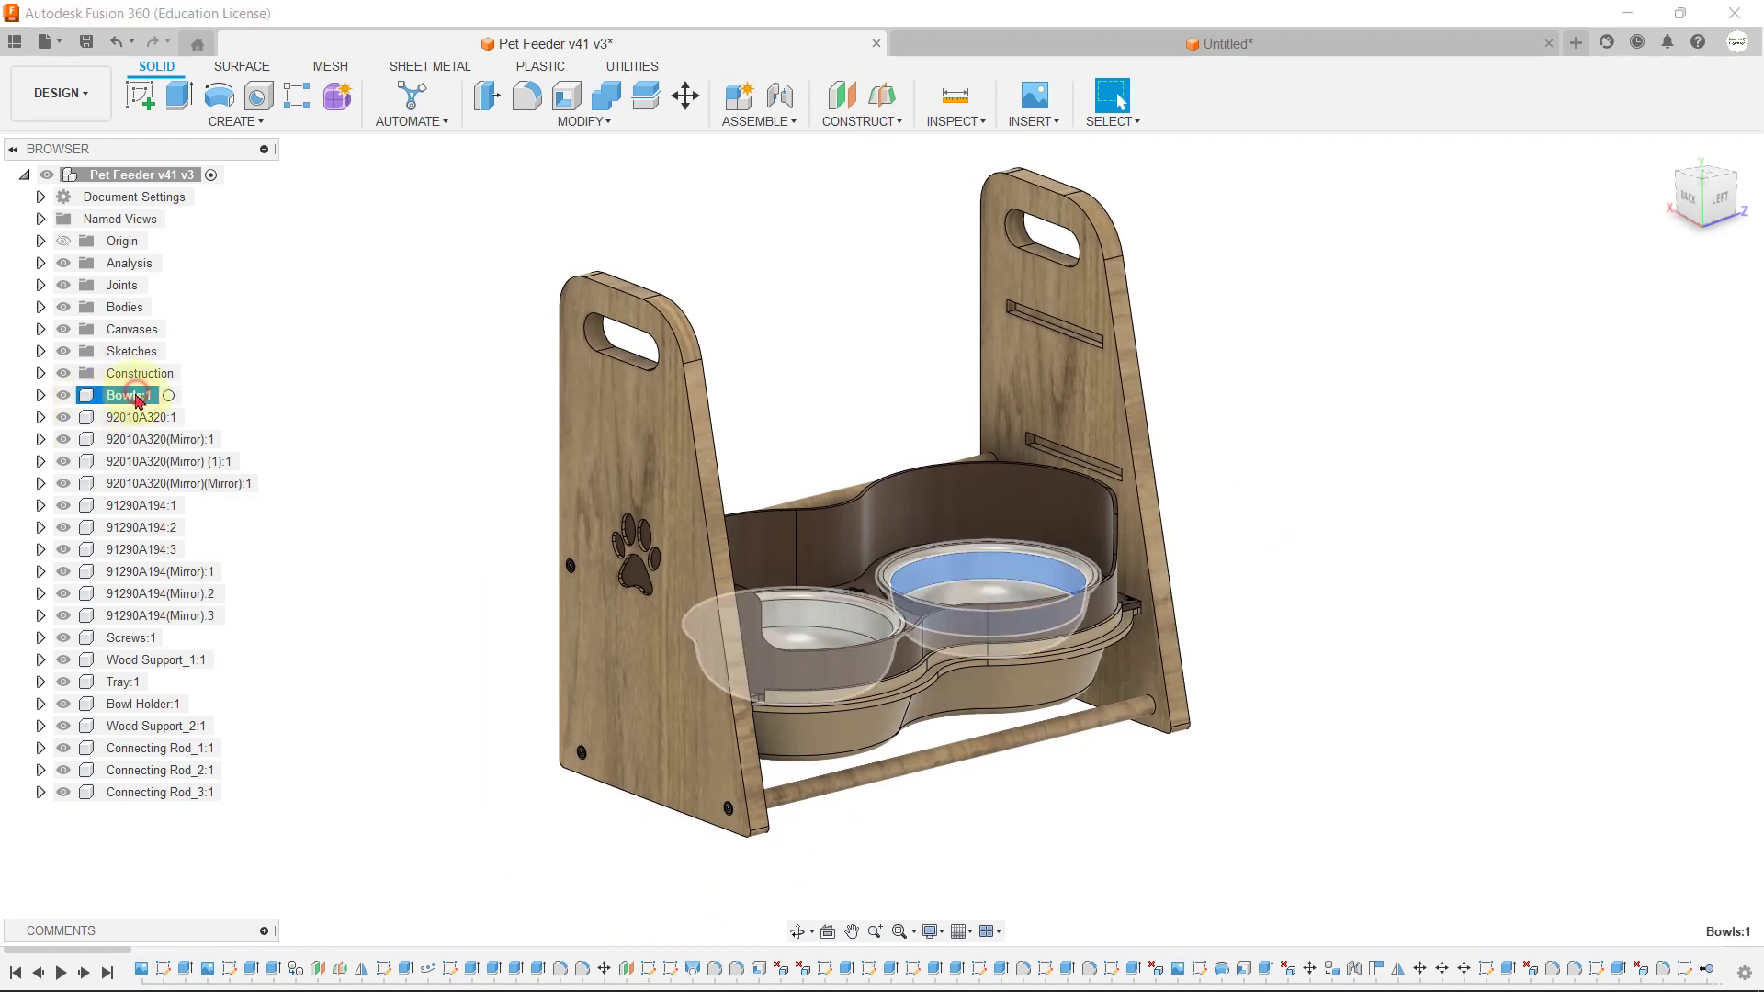
click(314, 403)
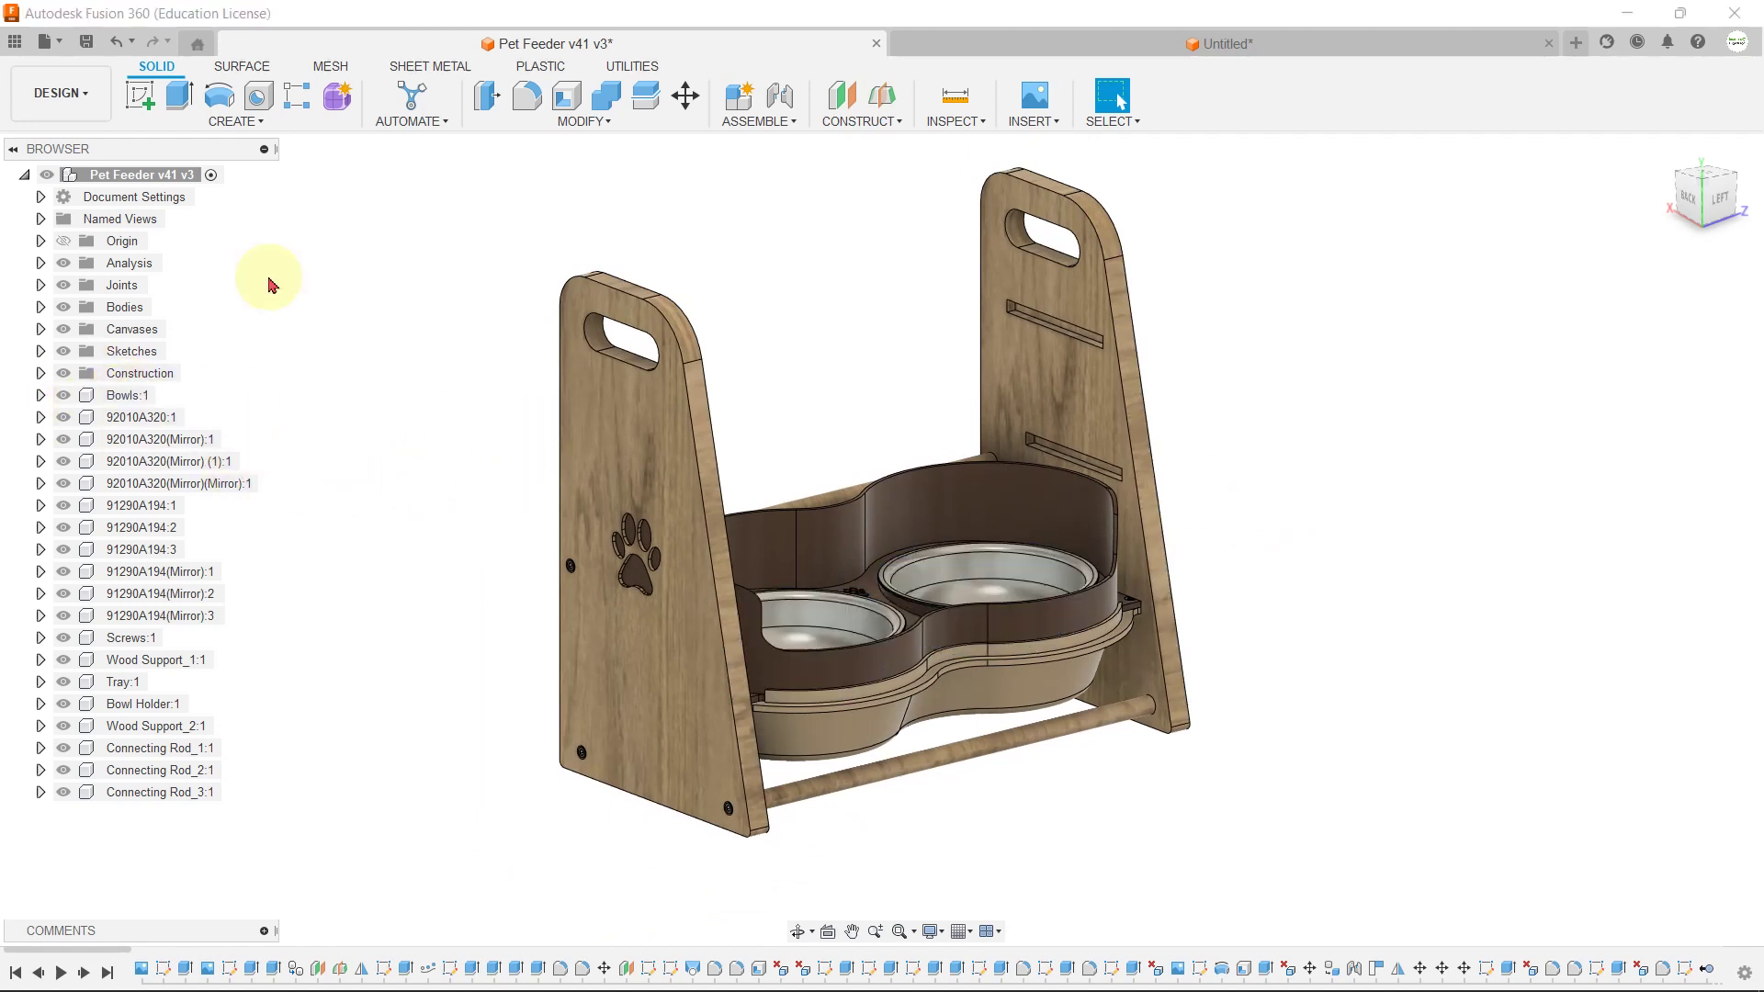
Step: Show the Origin and review the unit types in the document settings, cancelling with Millimeter selected
click(65, 243)
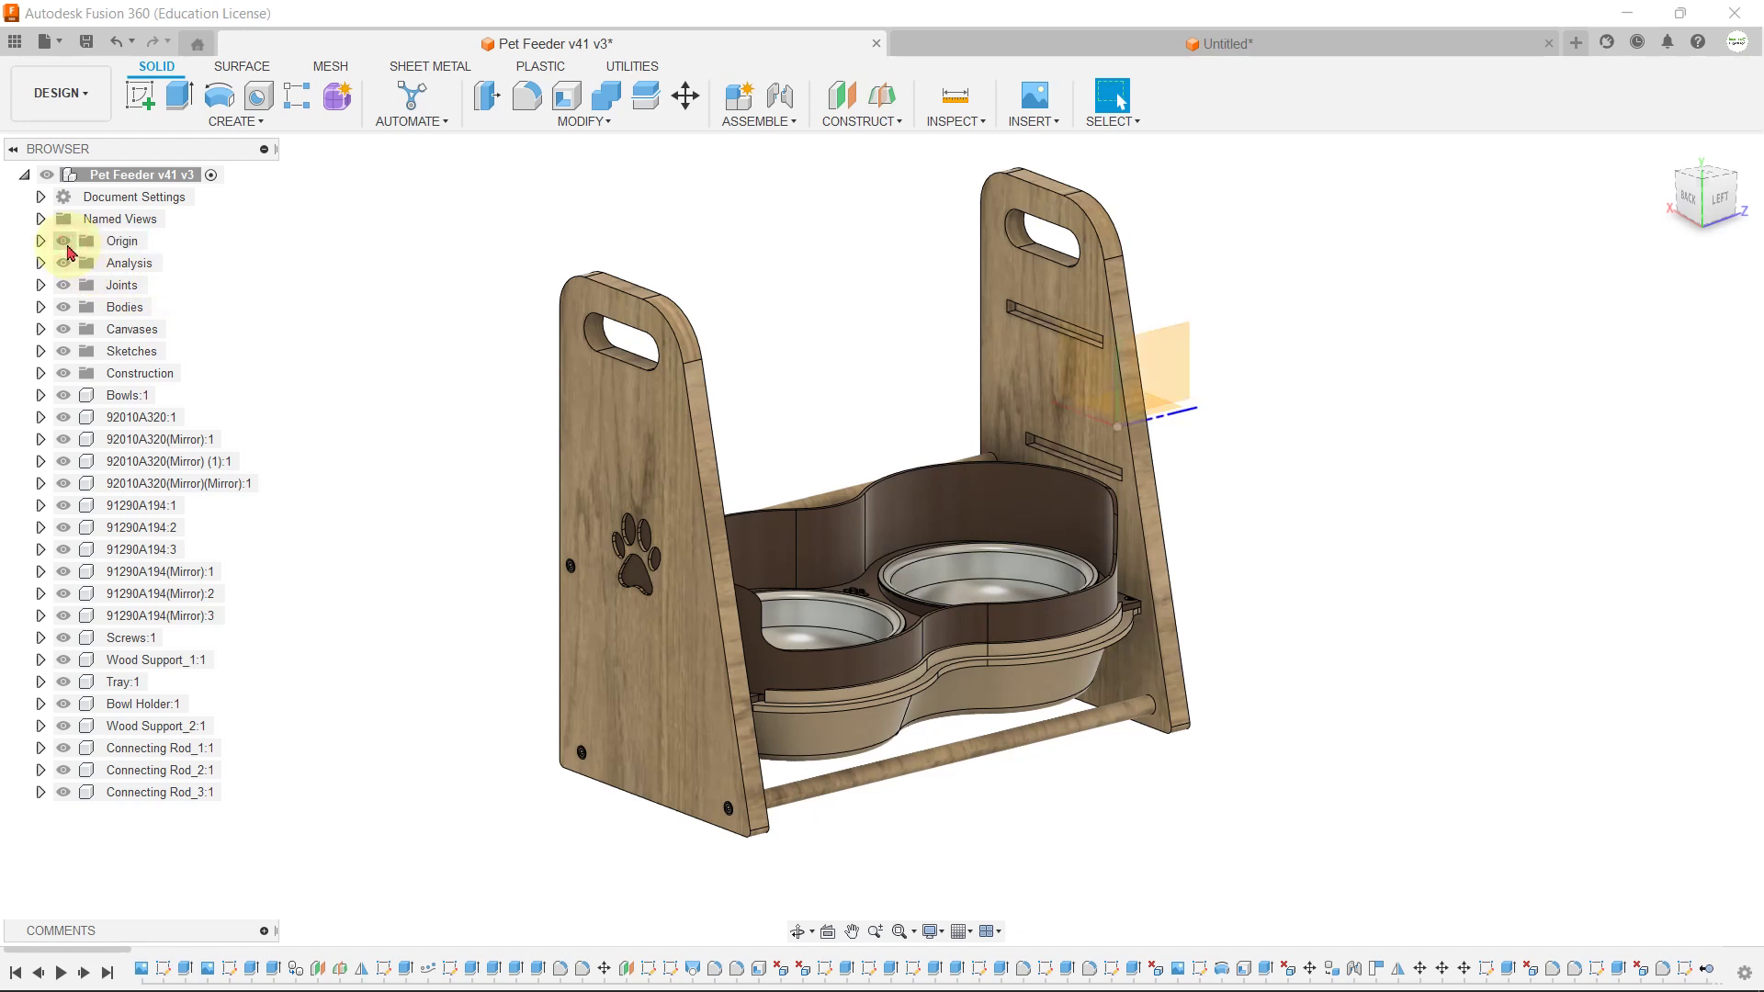
click(41, 197)
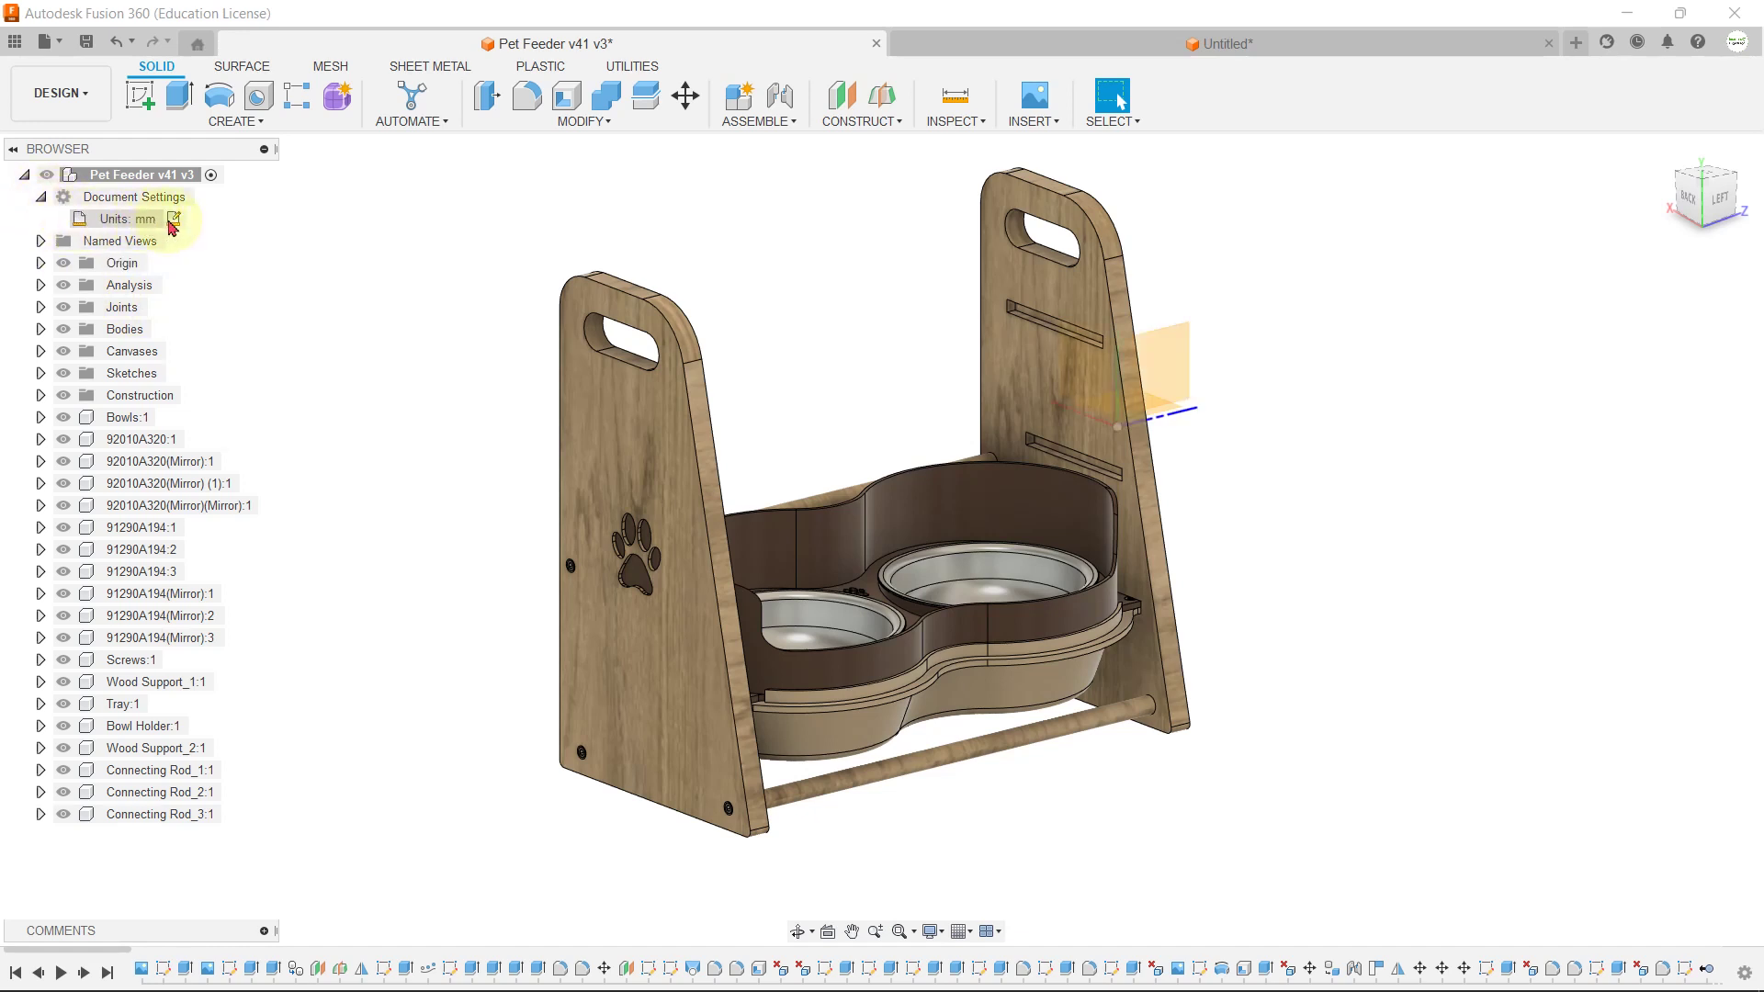
click(173, 219)
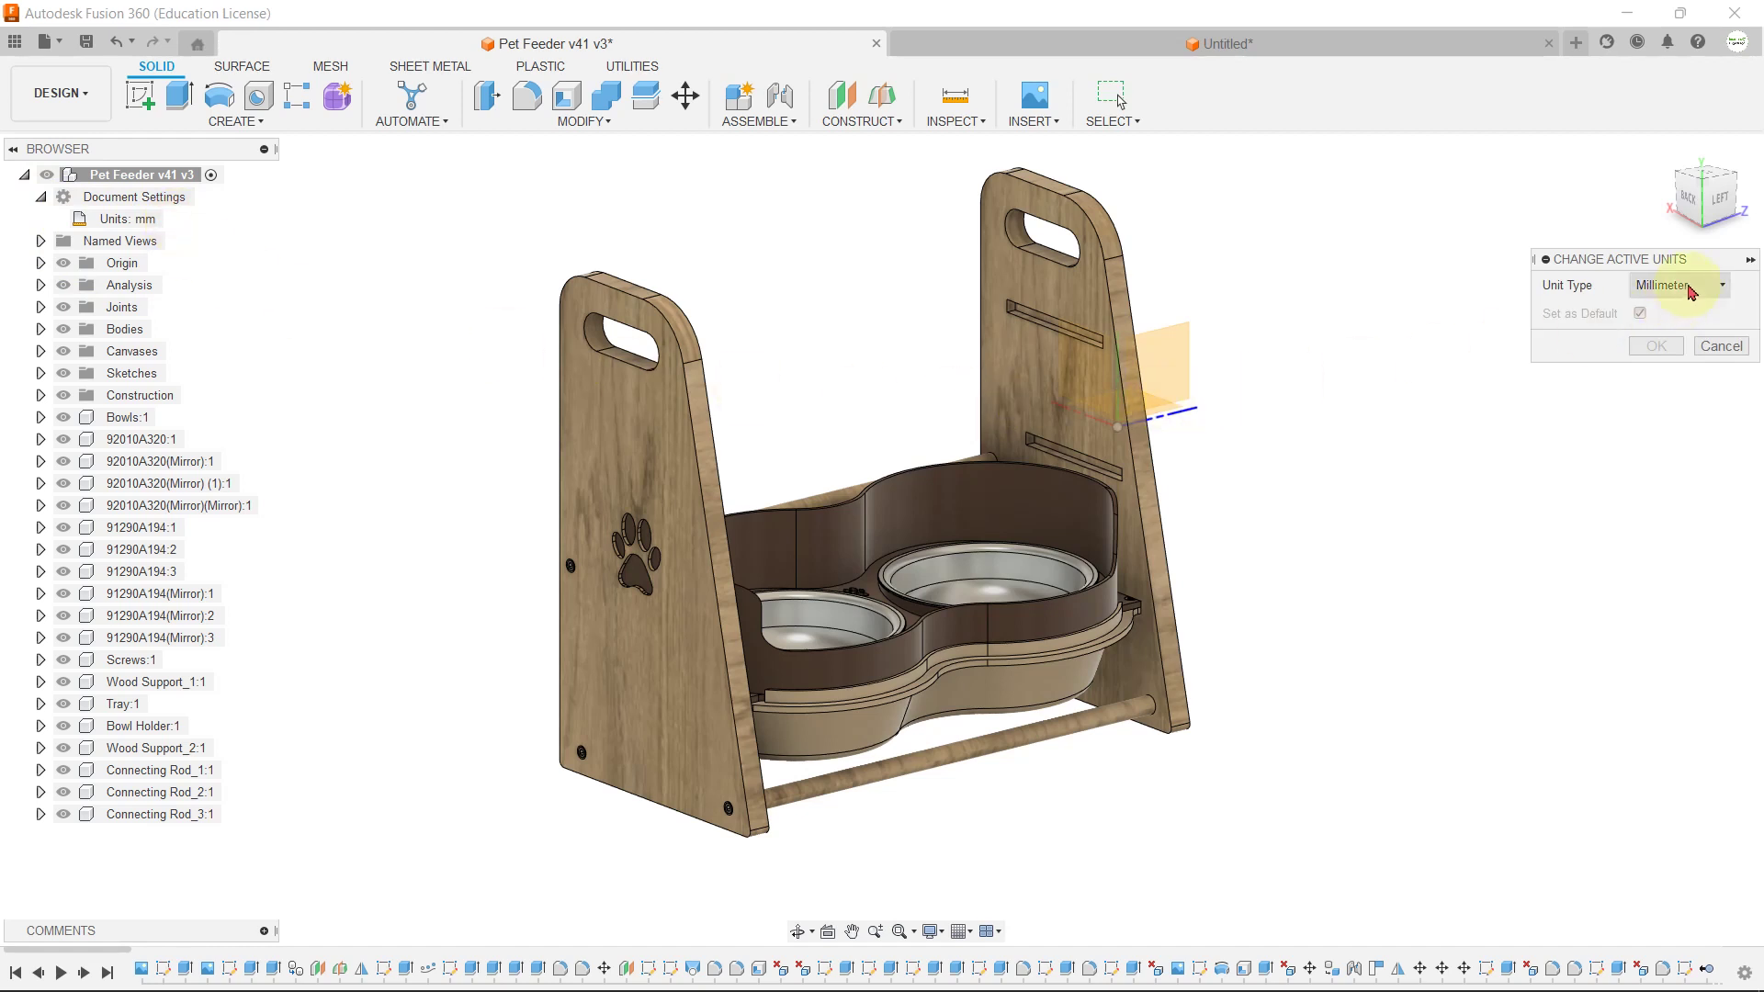
click(1691, 293)
click(1665, 365)
click(1681, 286)
click(1664, 307)
click(1663, 348)
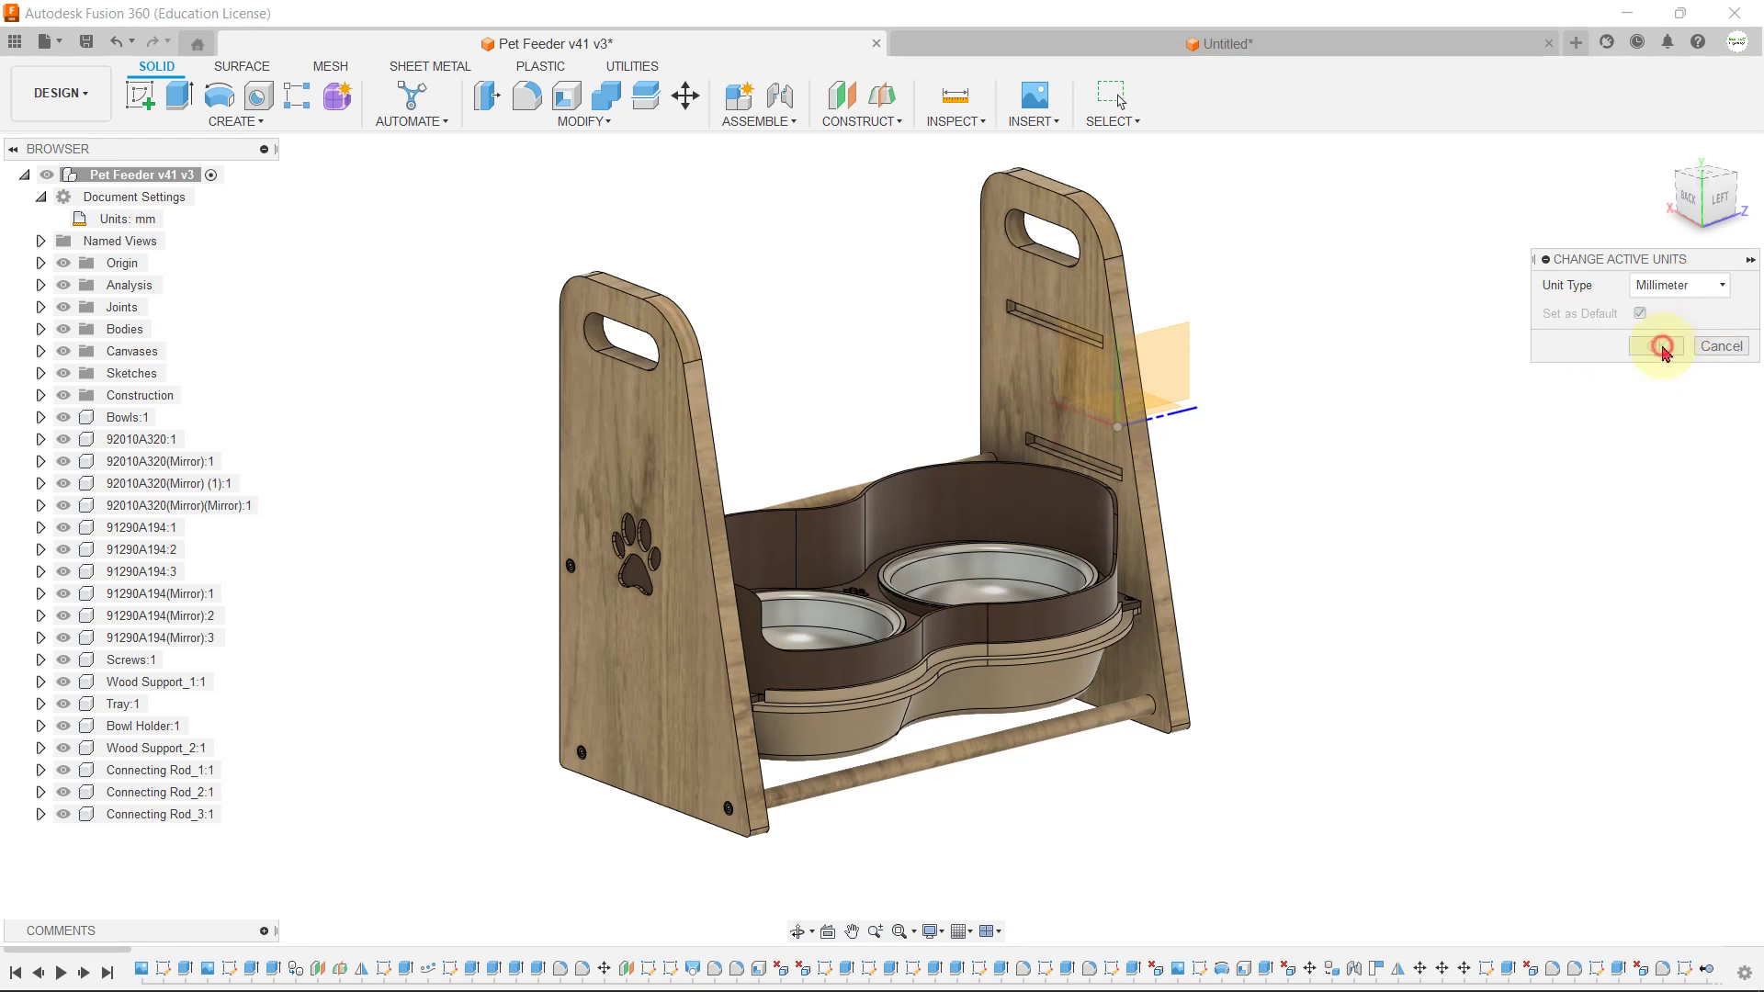
click(1725, 350)
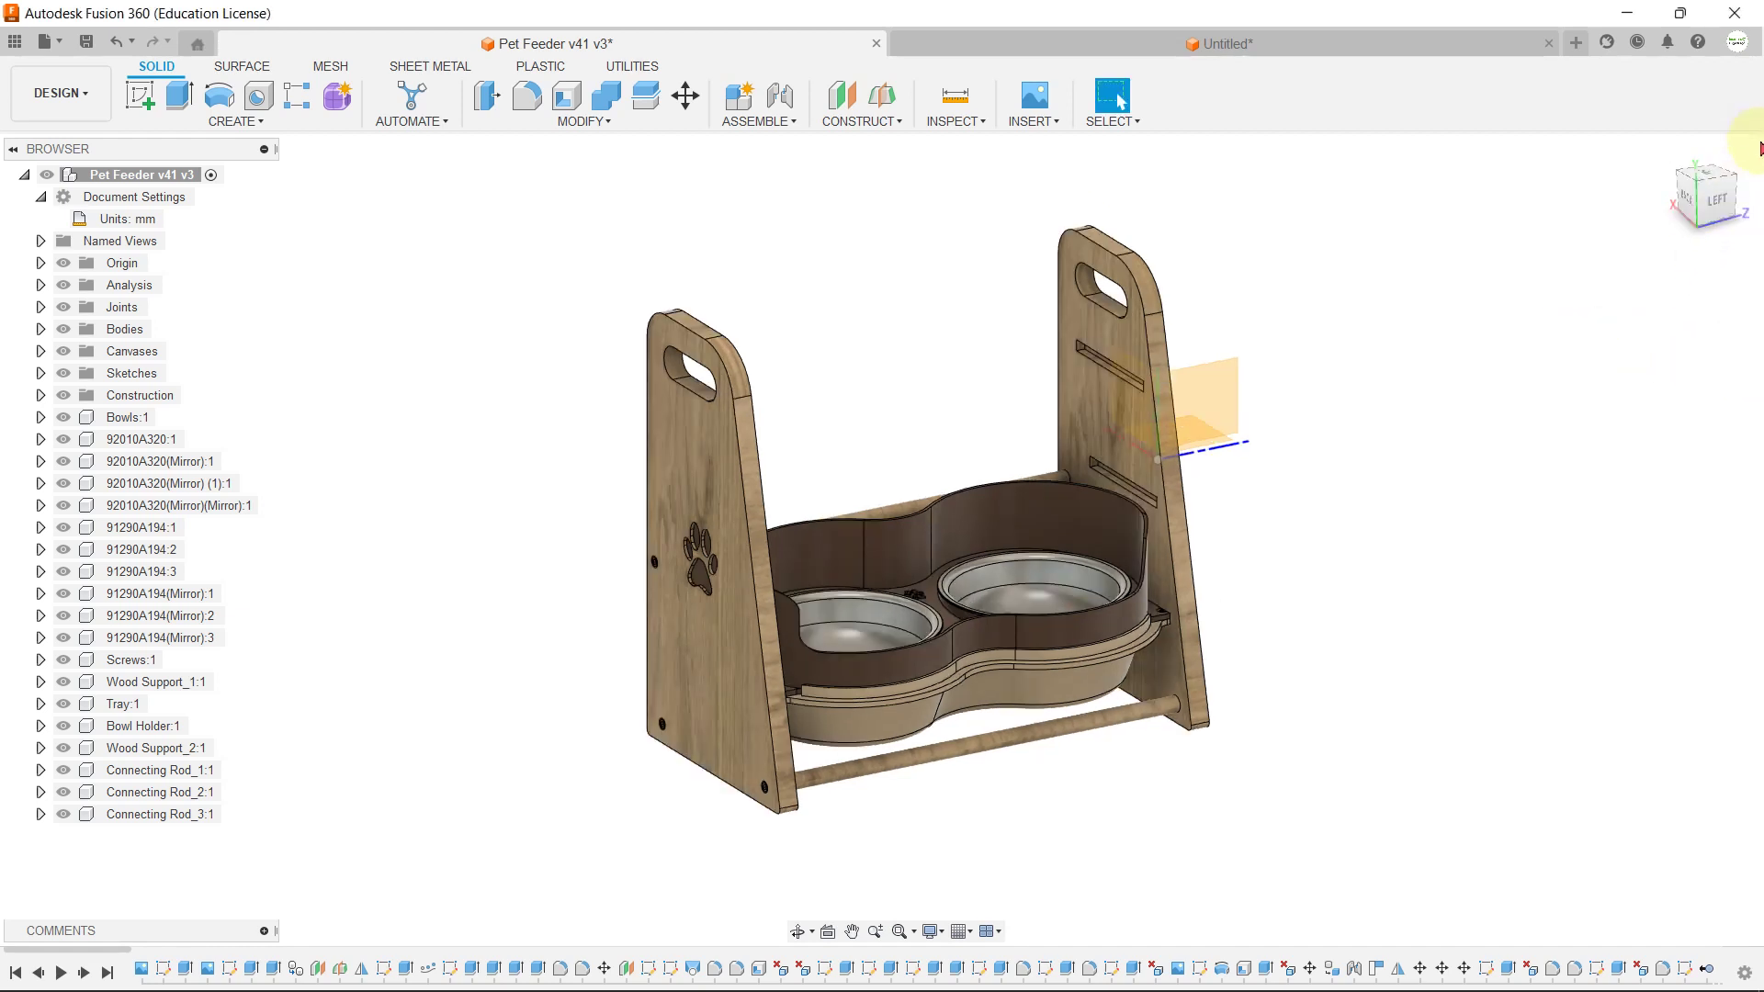
Step: View the pet feeder from standard ViewCube directions, orbit it with the cube, and restore the home view
click(1727, 217)
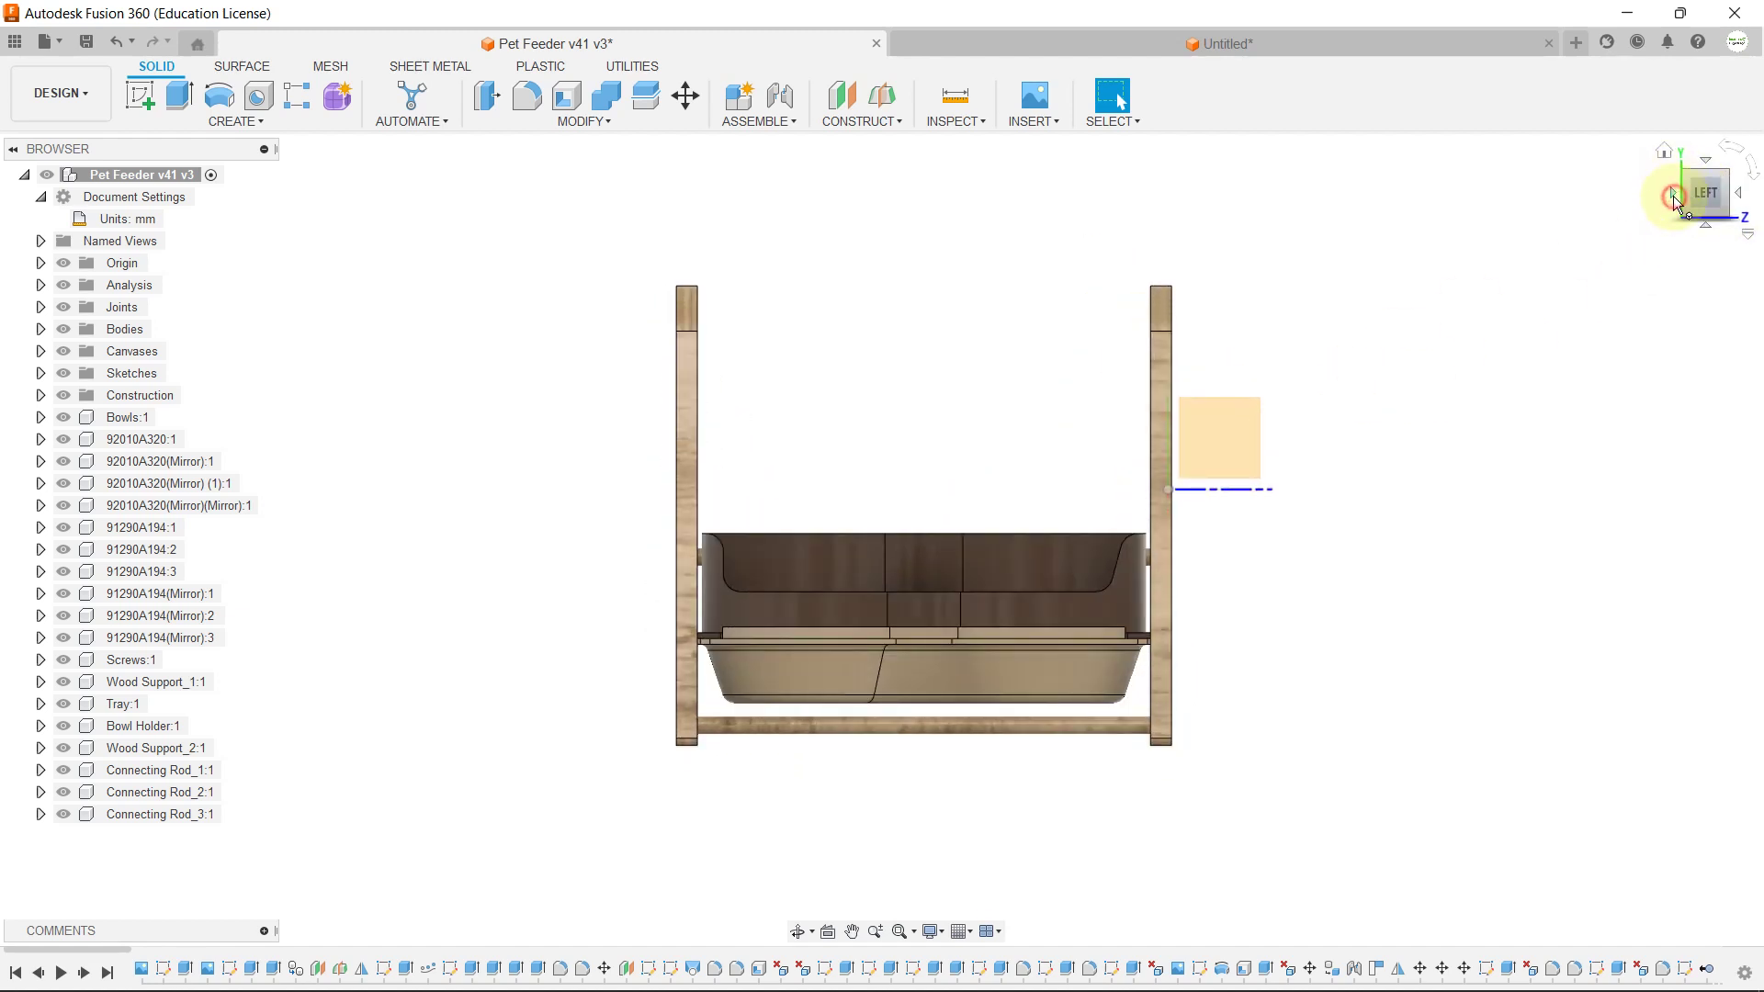
click(1673, 196)
drag(1679, 204, 1405, 386)
click(1661, 151)
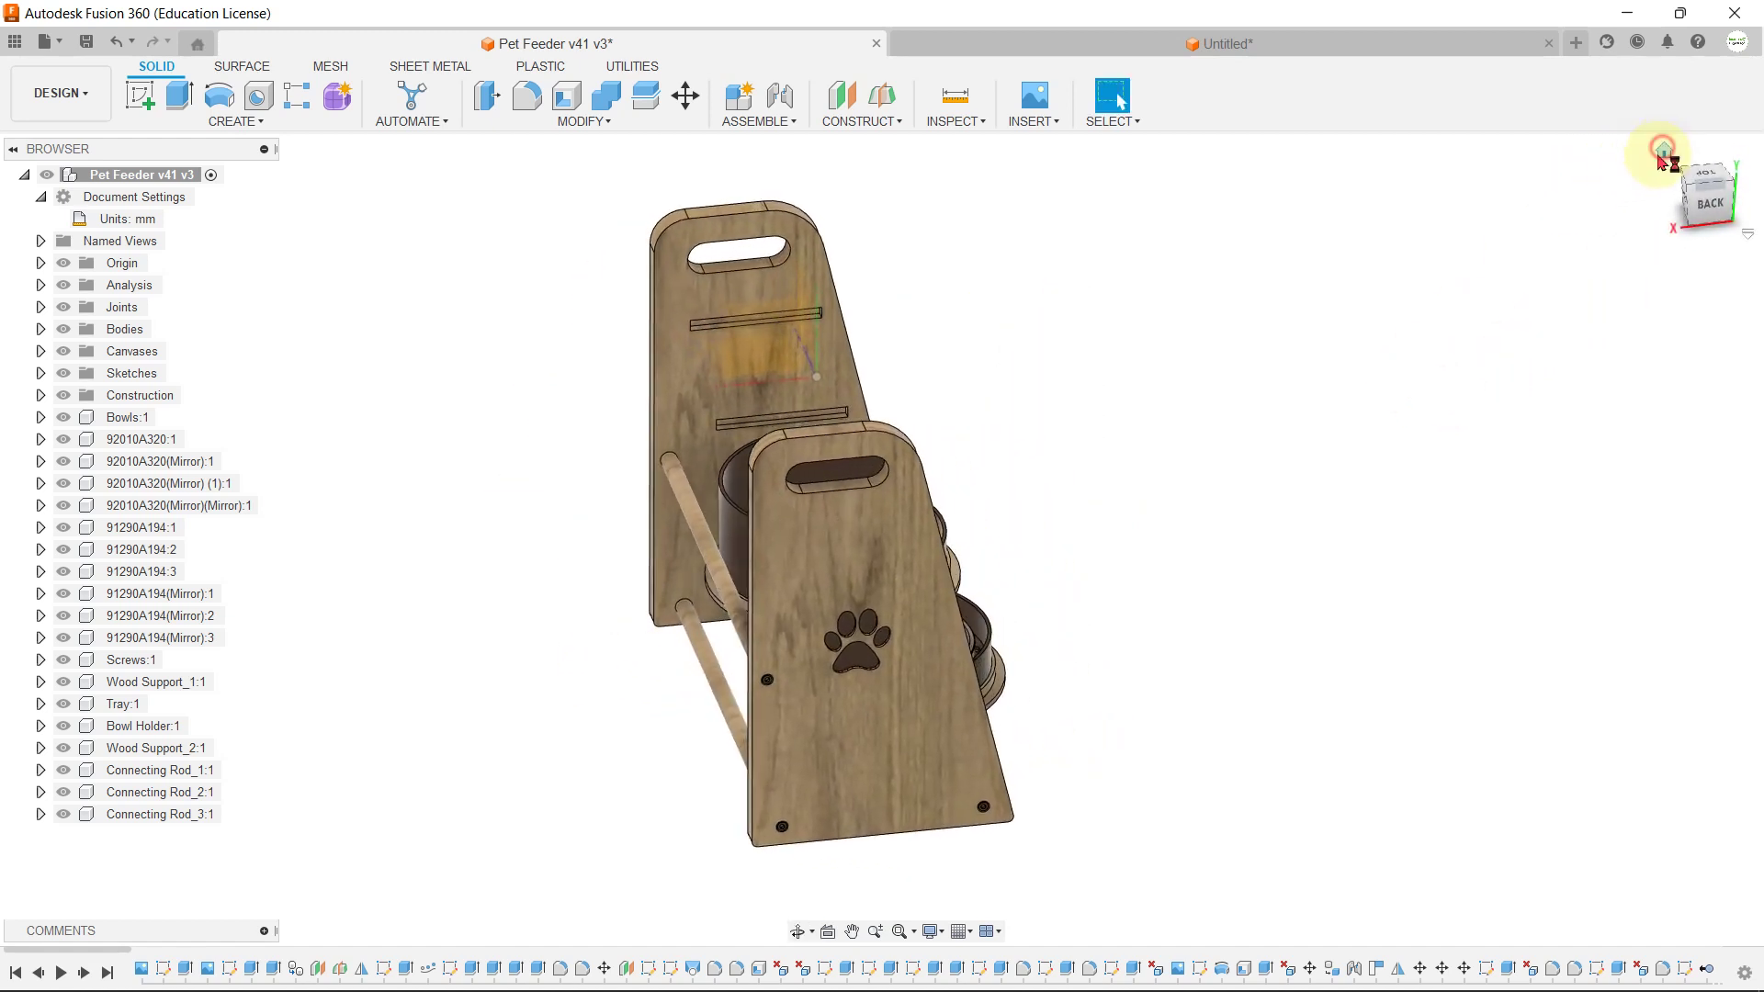
Step: Use the Orbit command to inspect the pet feeder from several angles, including down into the bowls
key(F4)
drag(794, 355, 1249, 648)
key(Escape)
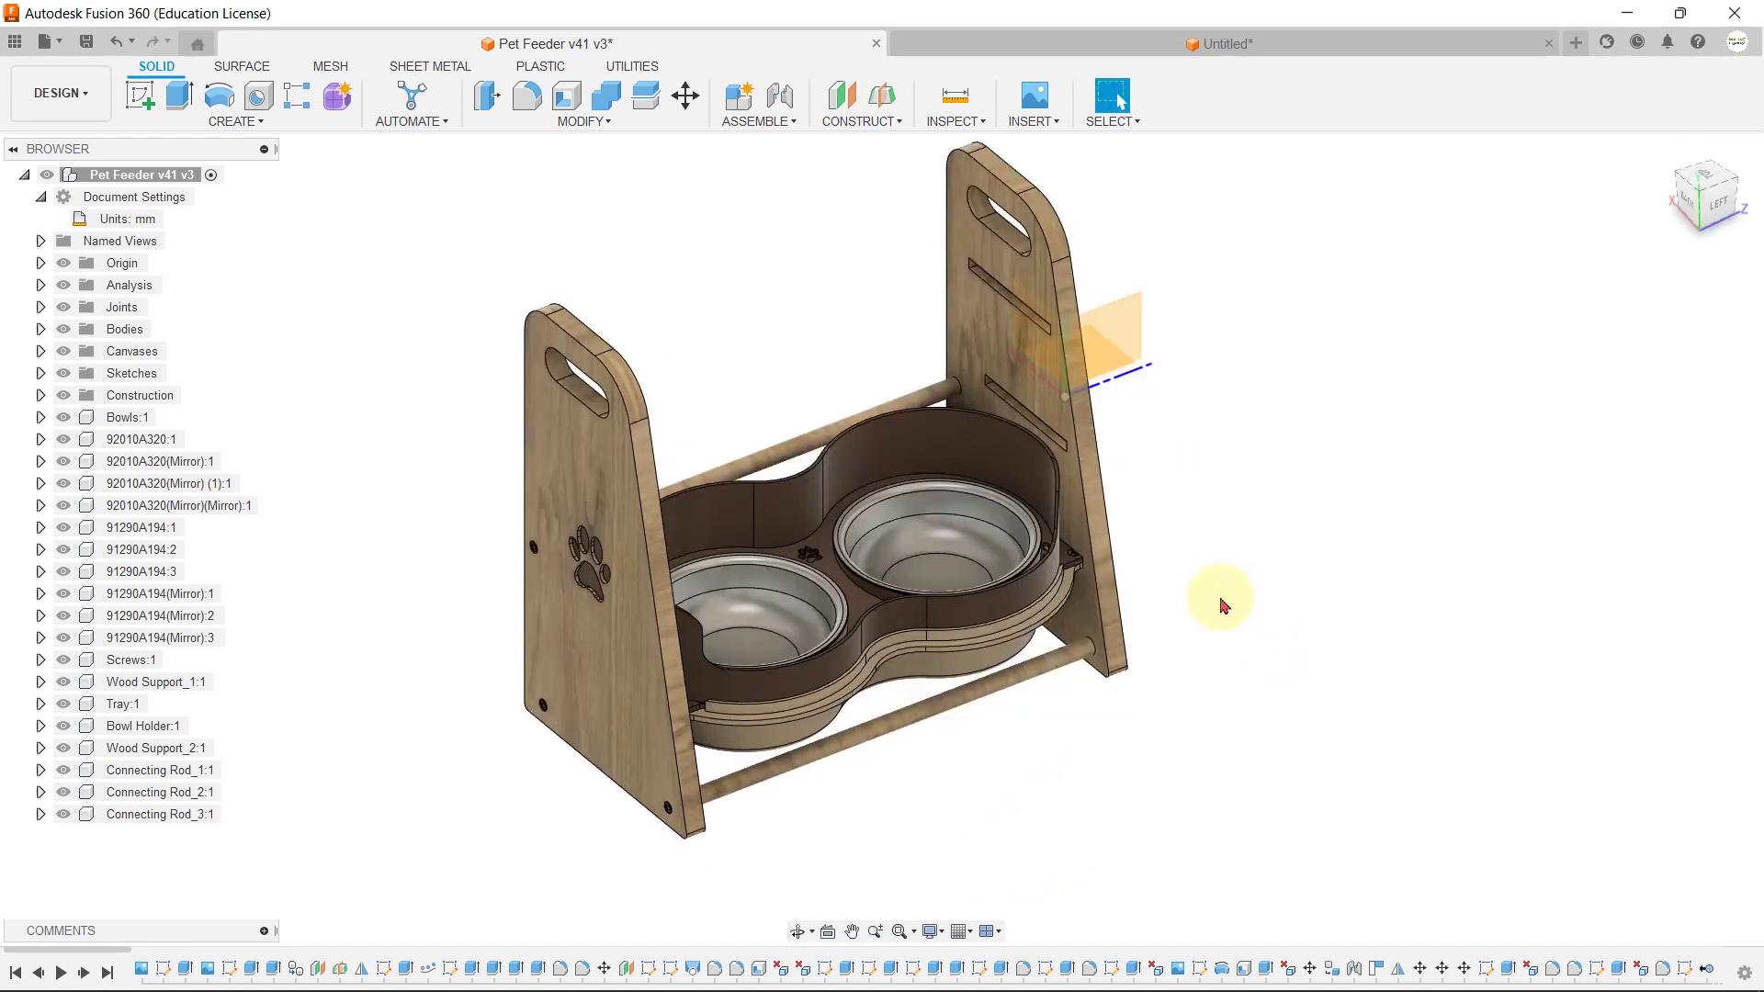
key(F4)
drag(1223, 606, 593, 604)
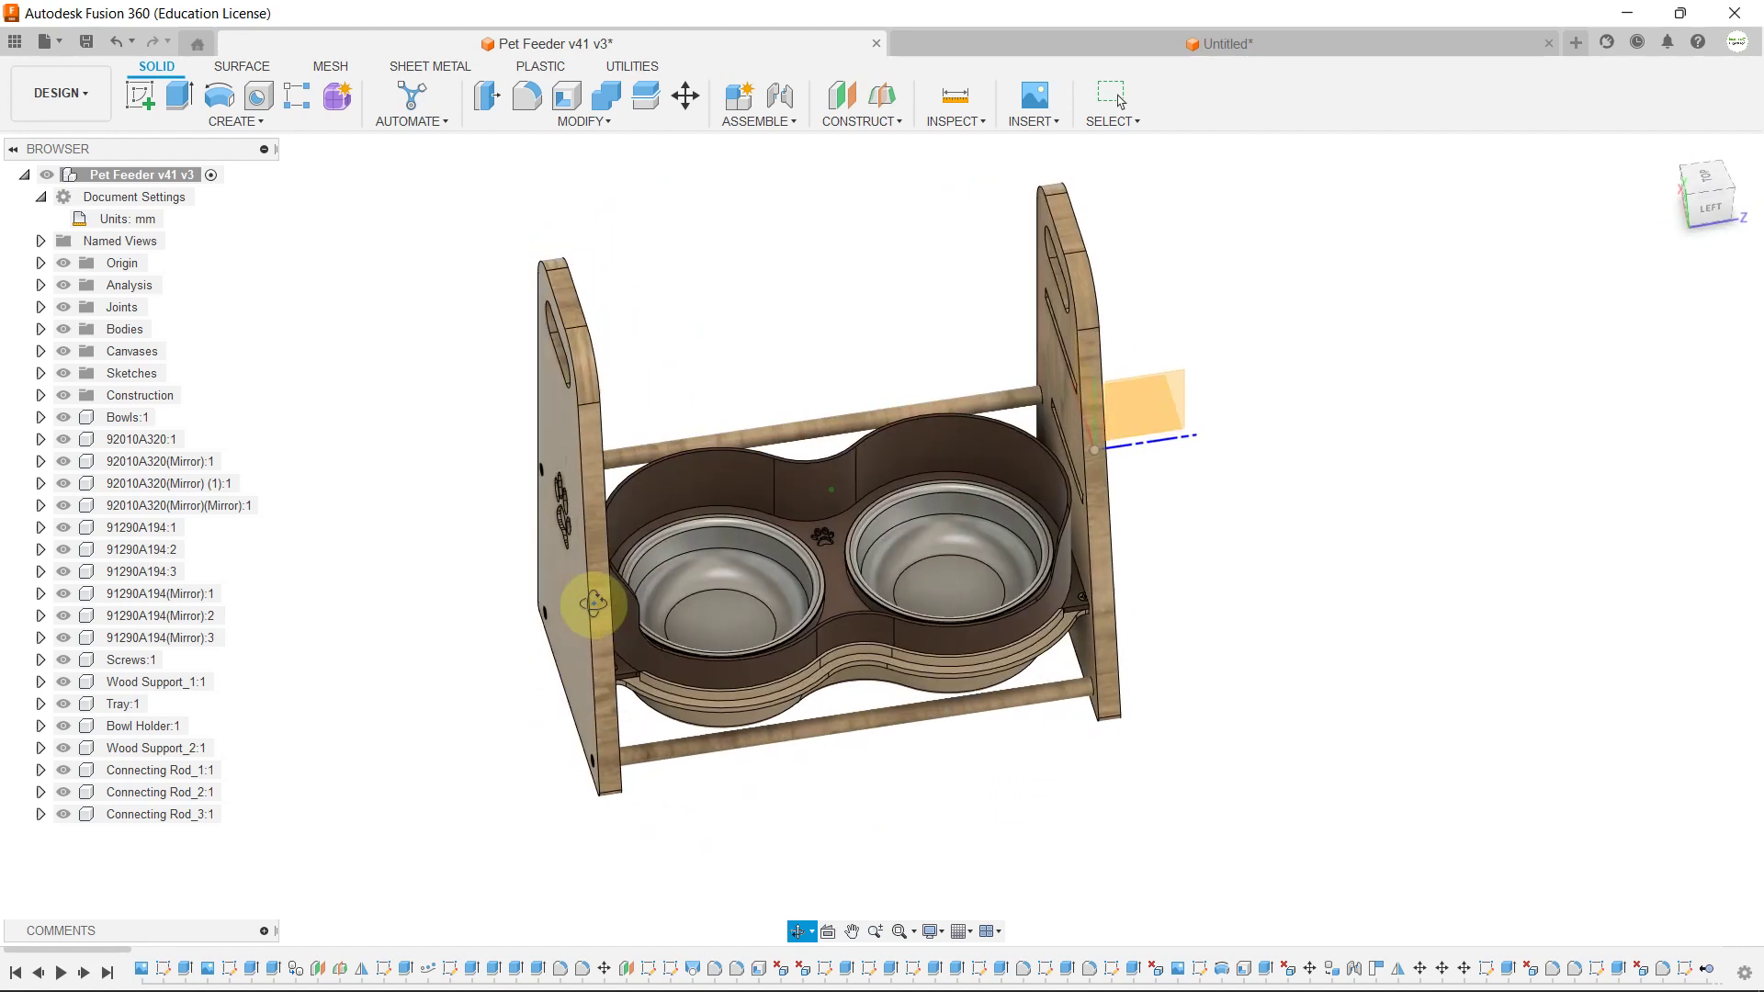
drag(561, 404, 629, 547)
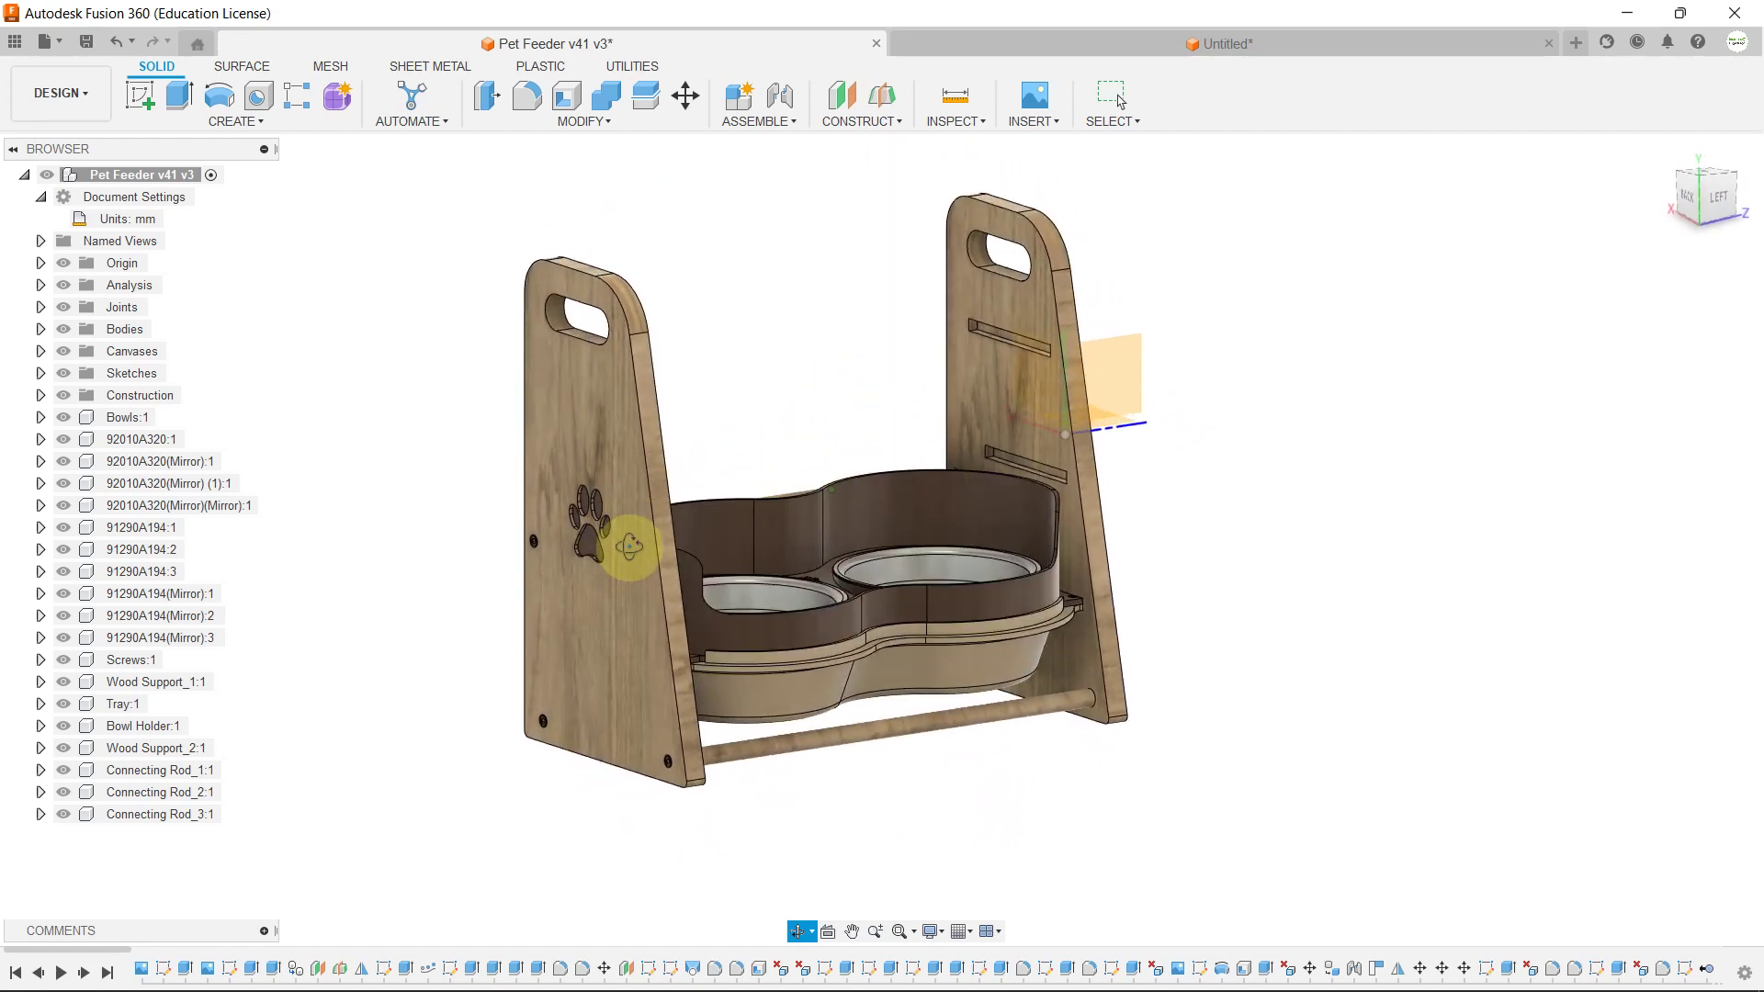
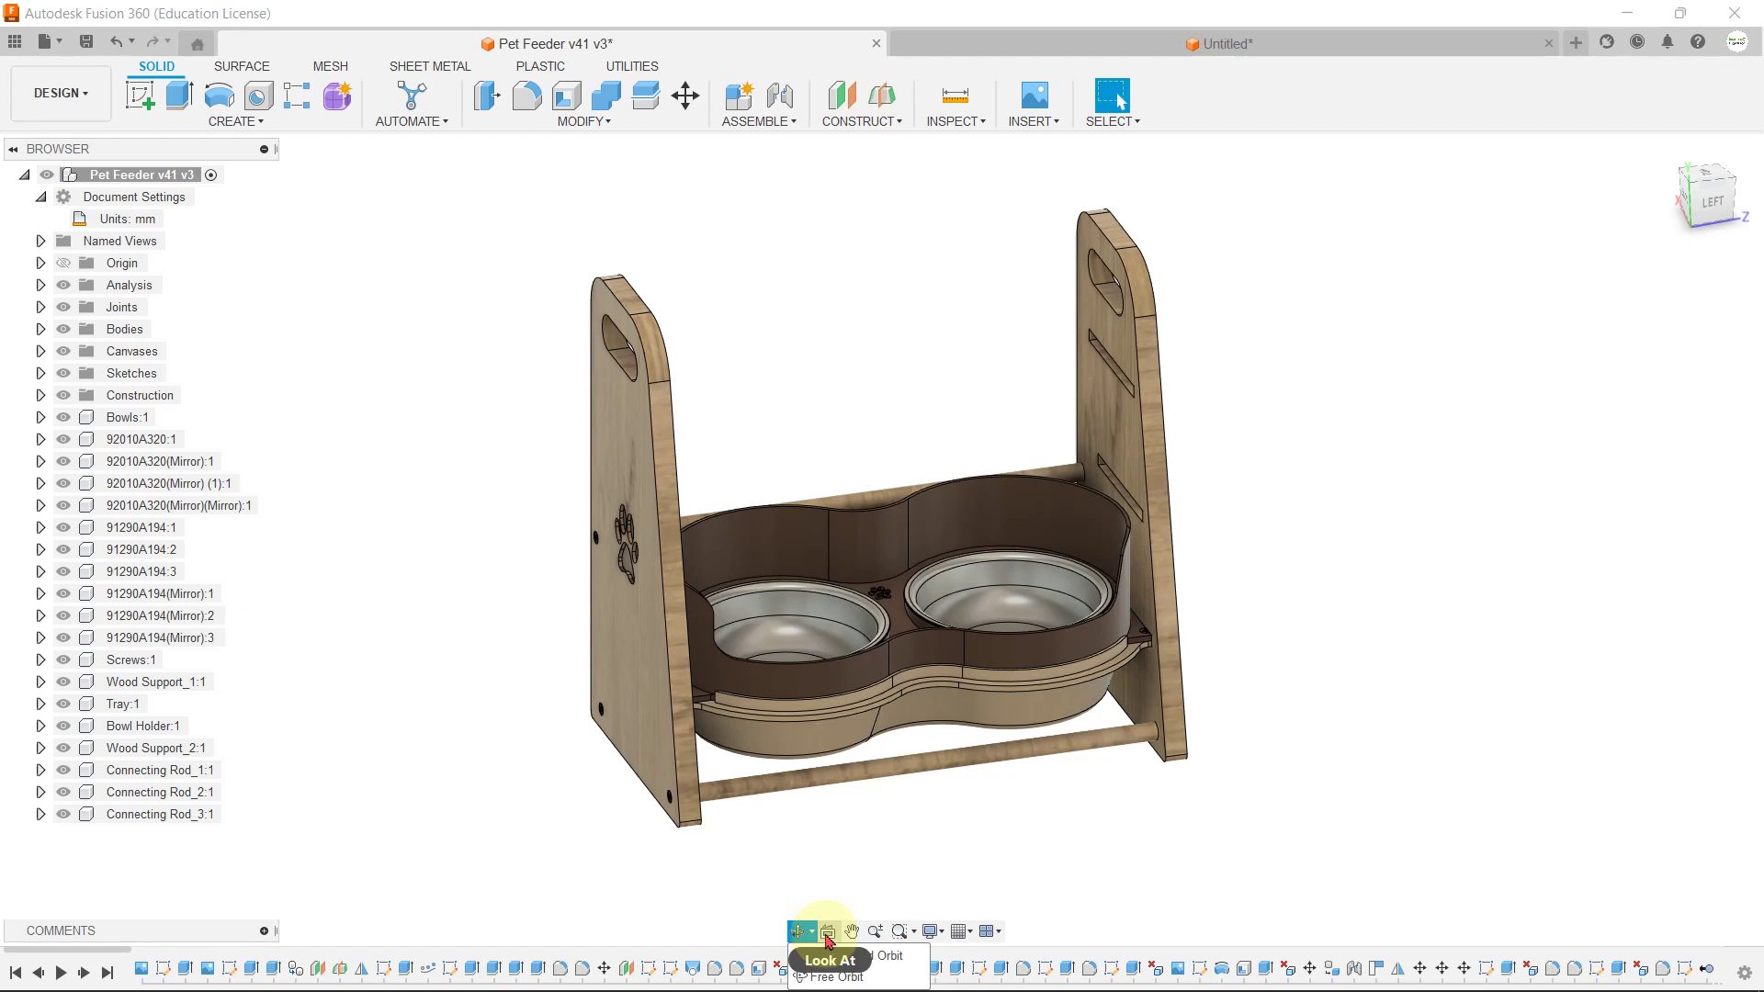
Step: Select the Bowl Holder's top face and orient the view squarely to it with Look At
click(899, 860)
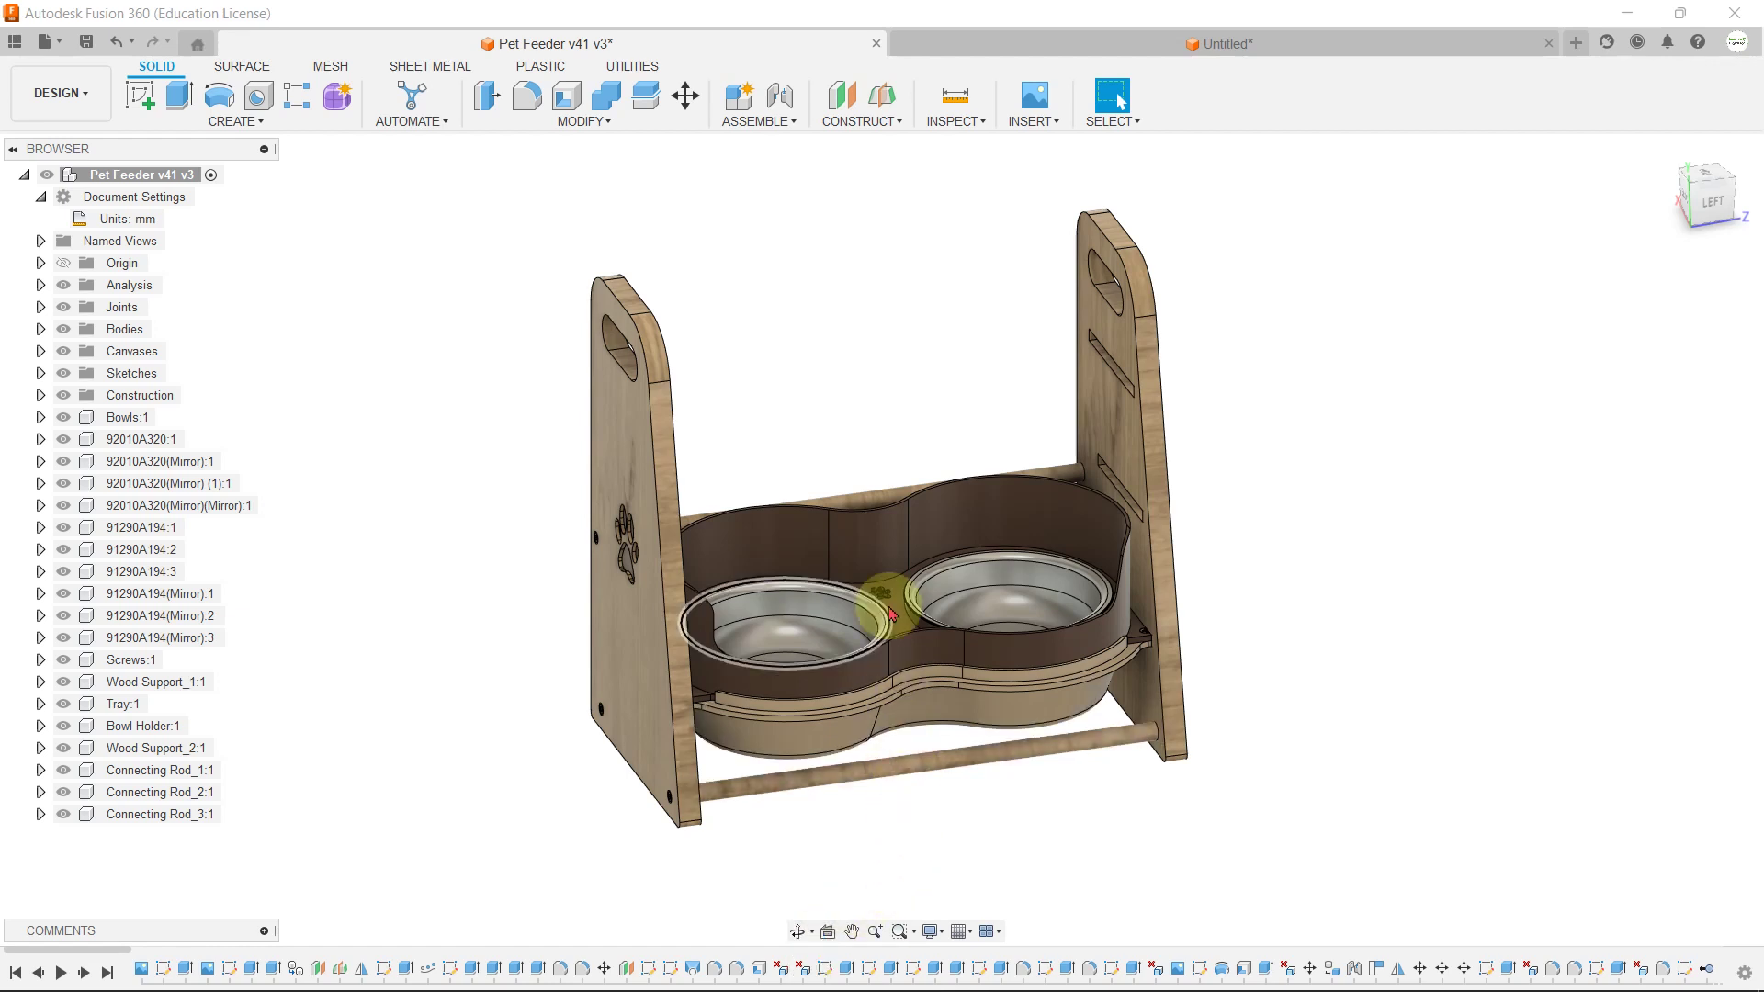
scroll(889, 613, up, 2)
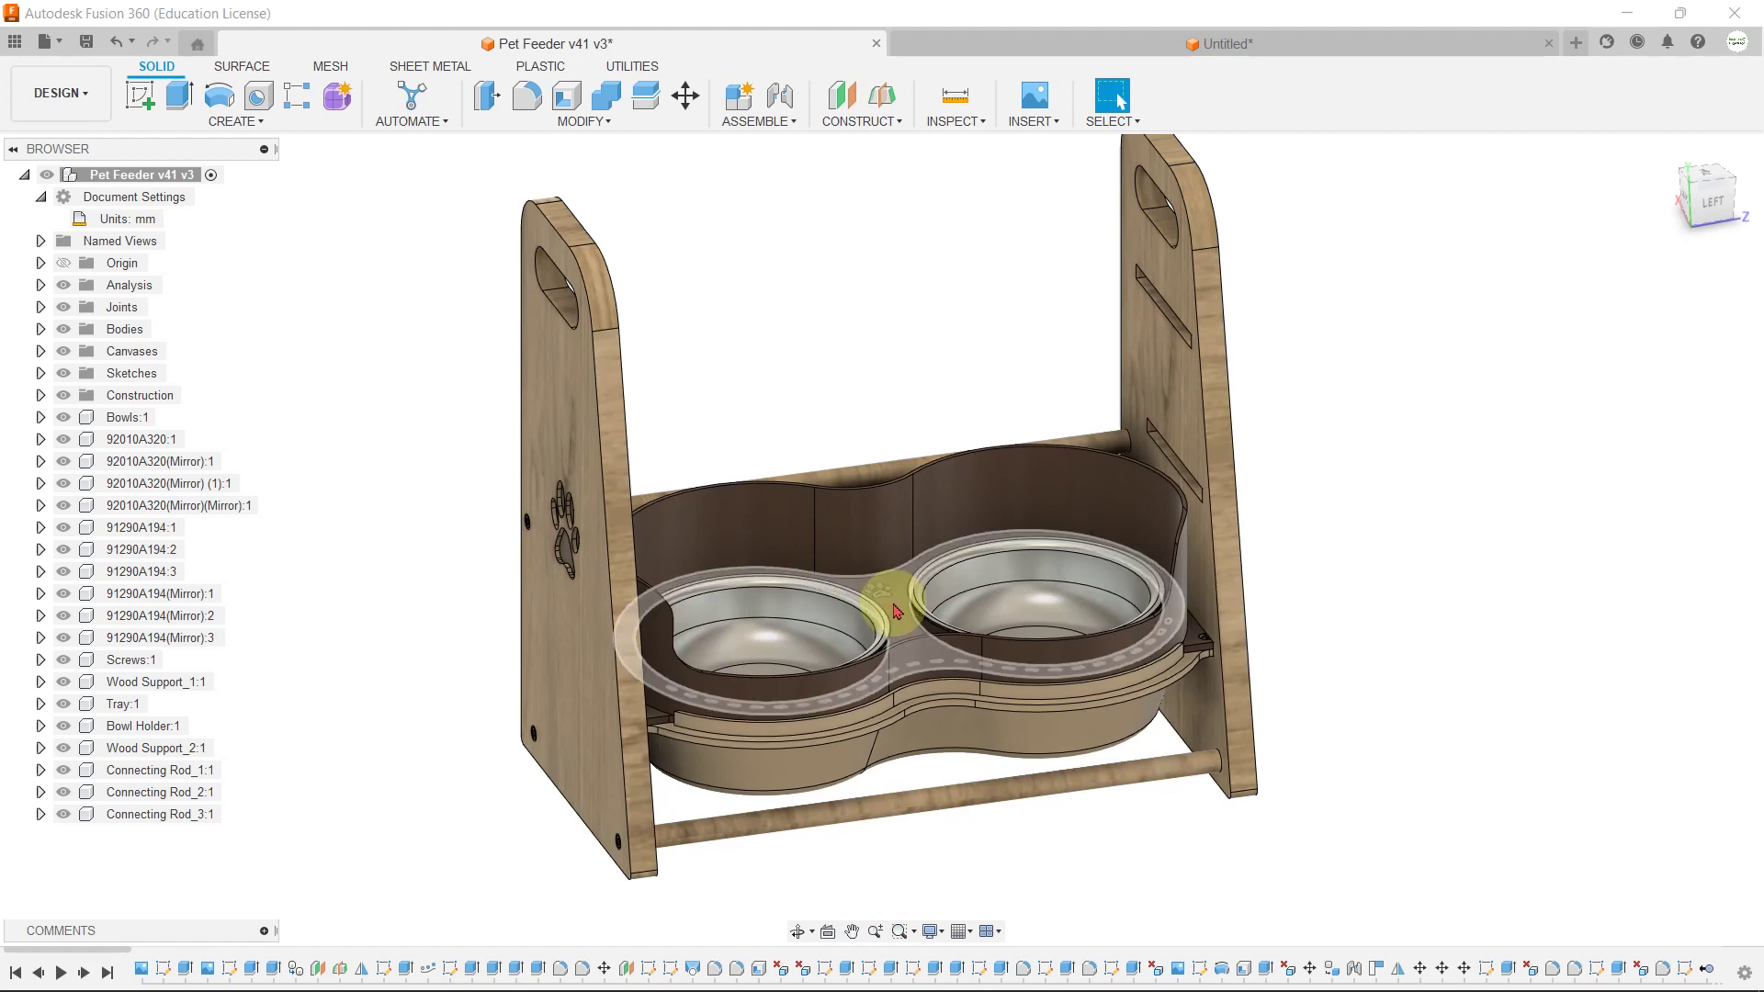
scroll(889, 597, up, 2)
click(889, 725)
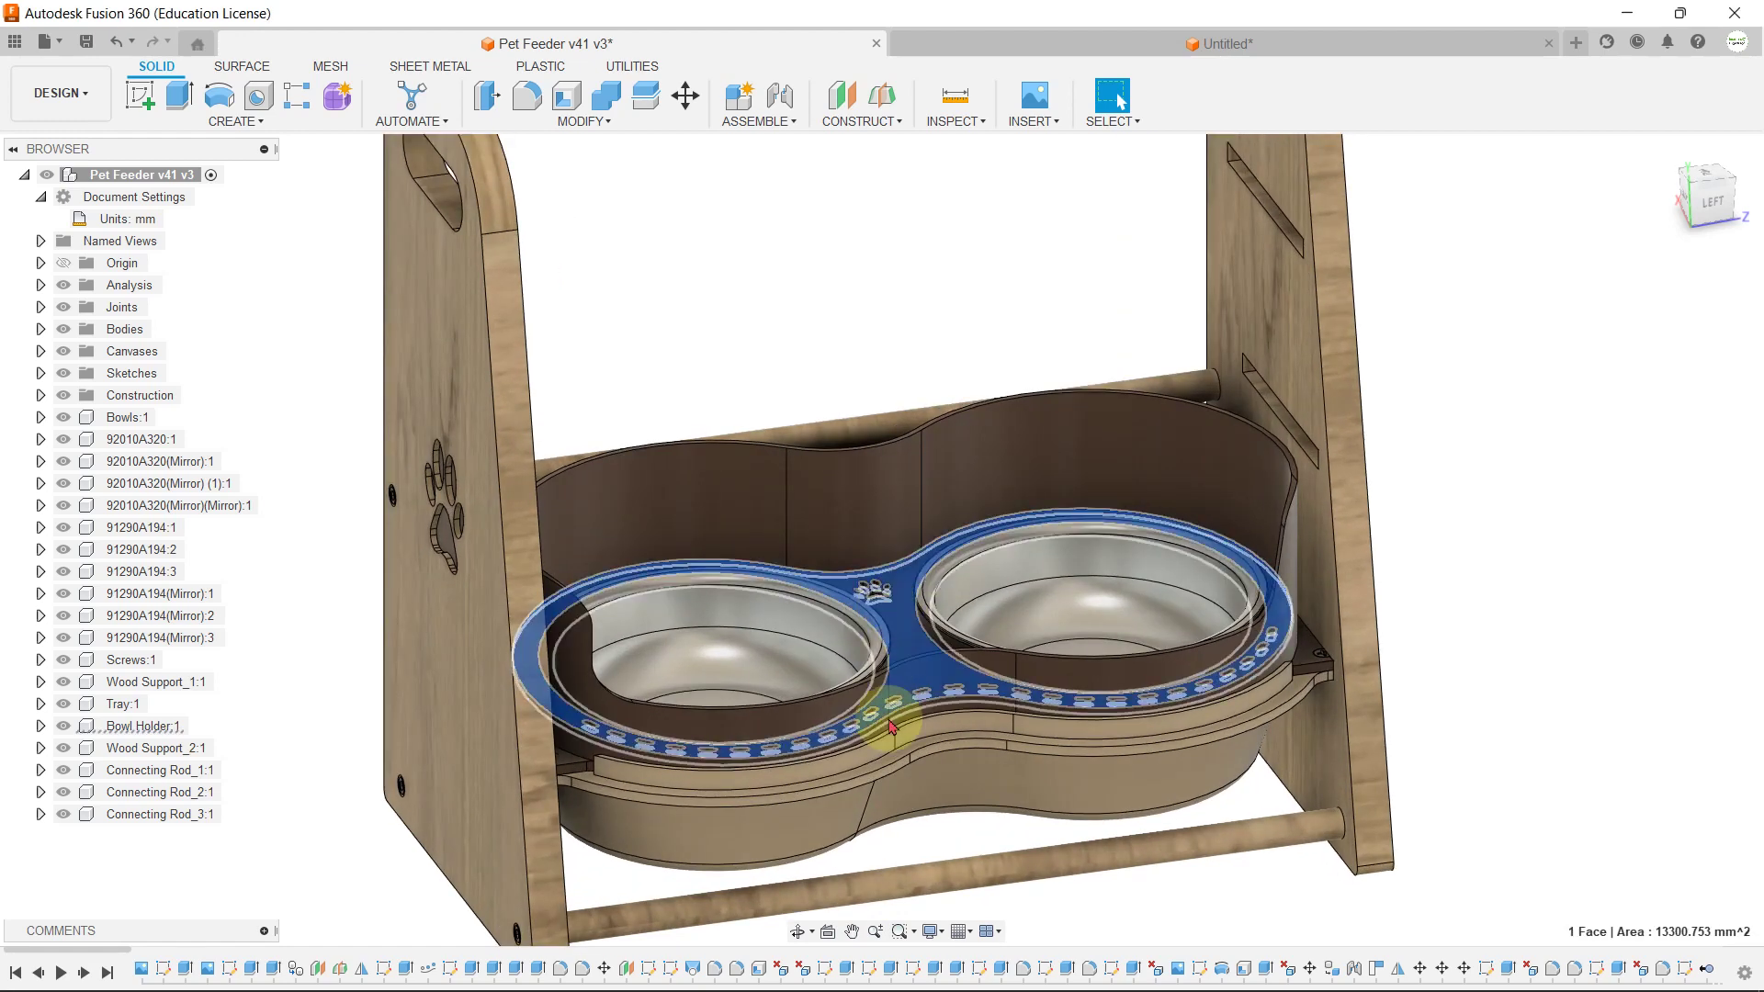
click(832, 930)
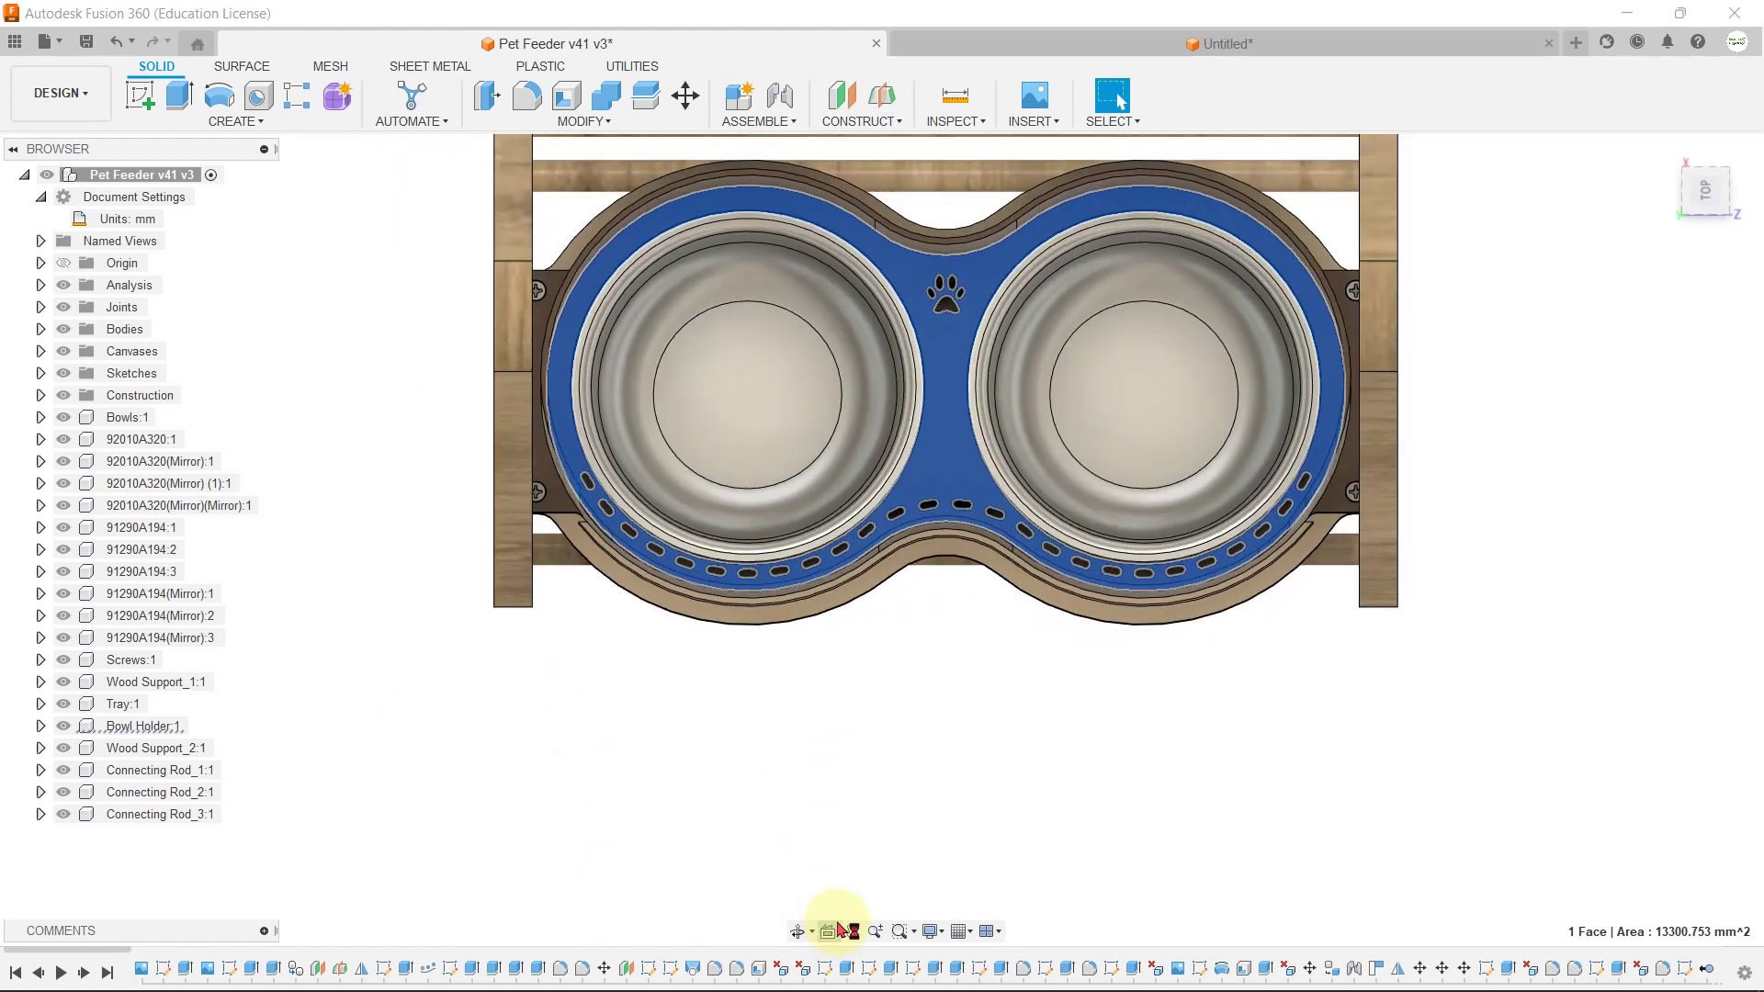
click(965, 285)
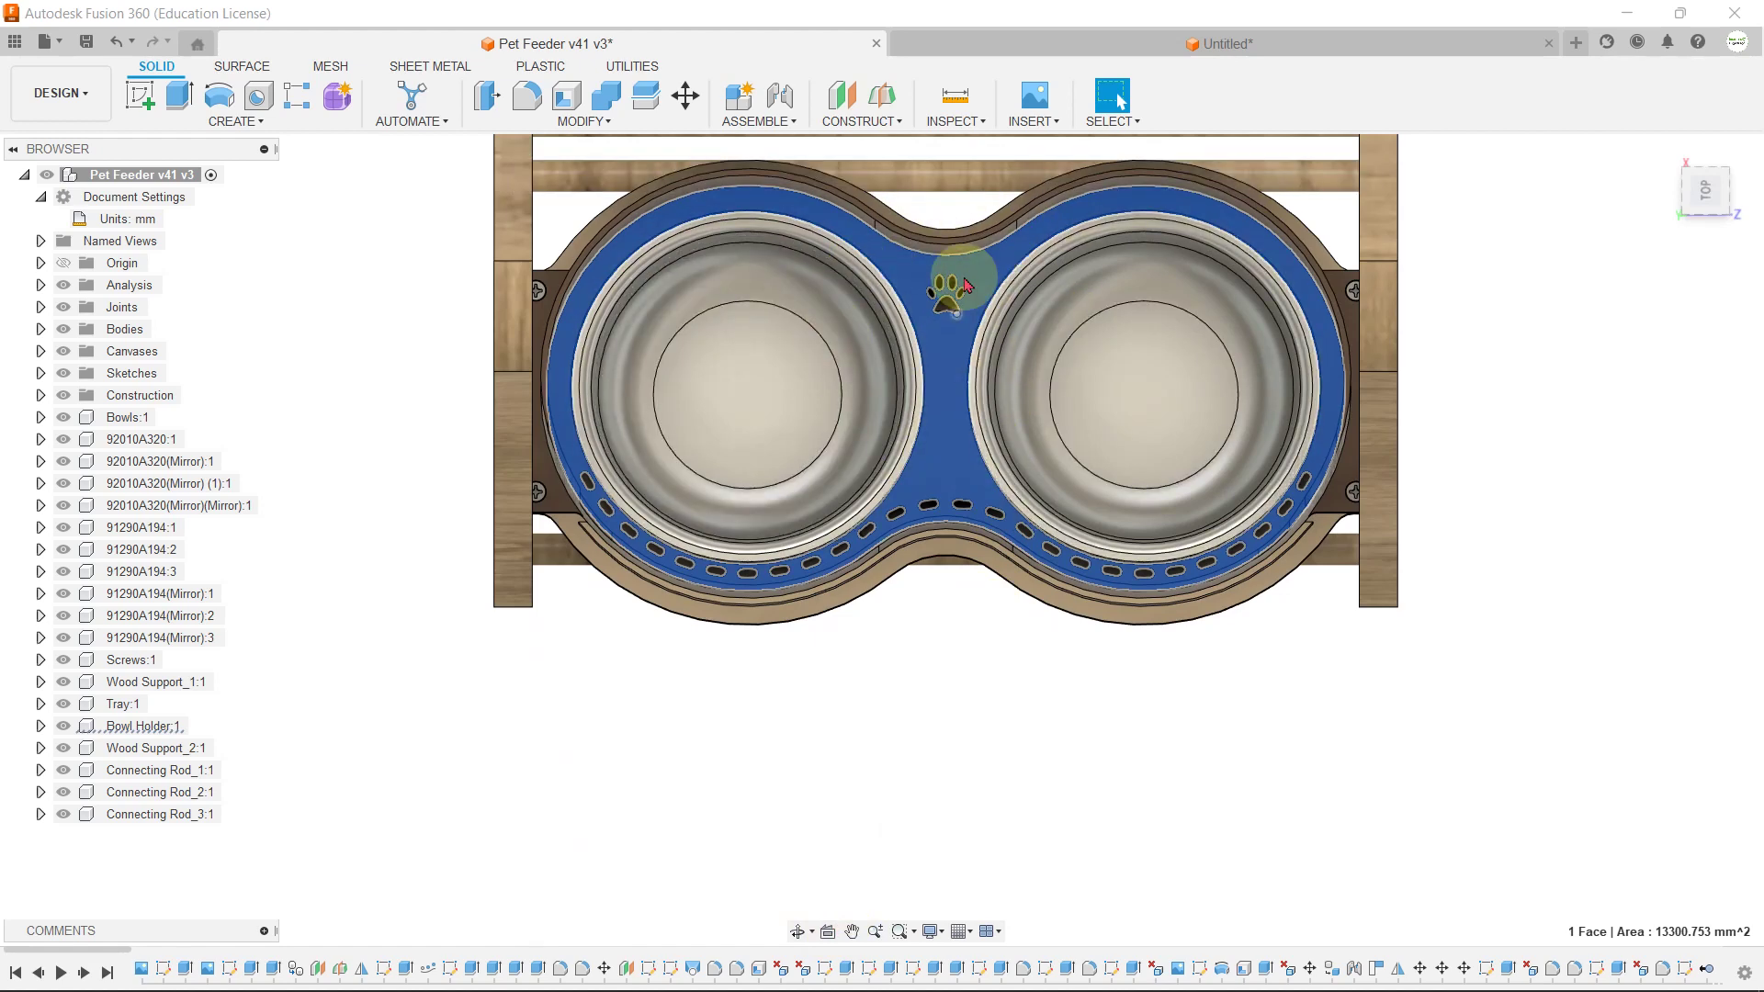
Step: Return the pet feeder to an angled view and move it across the canvas with the Pan command
click(851, 928)
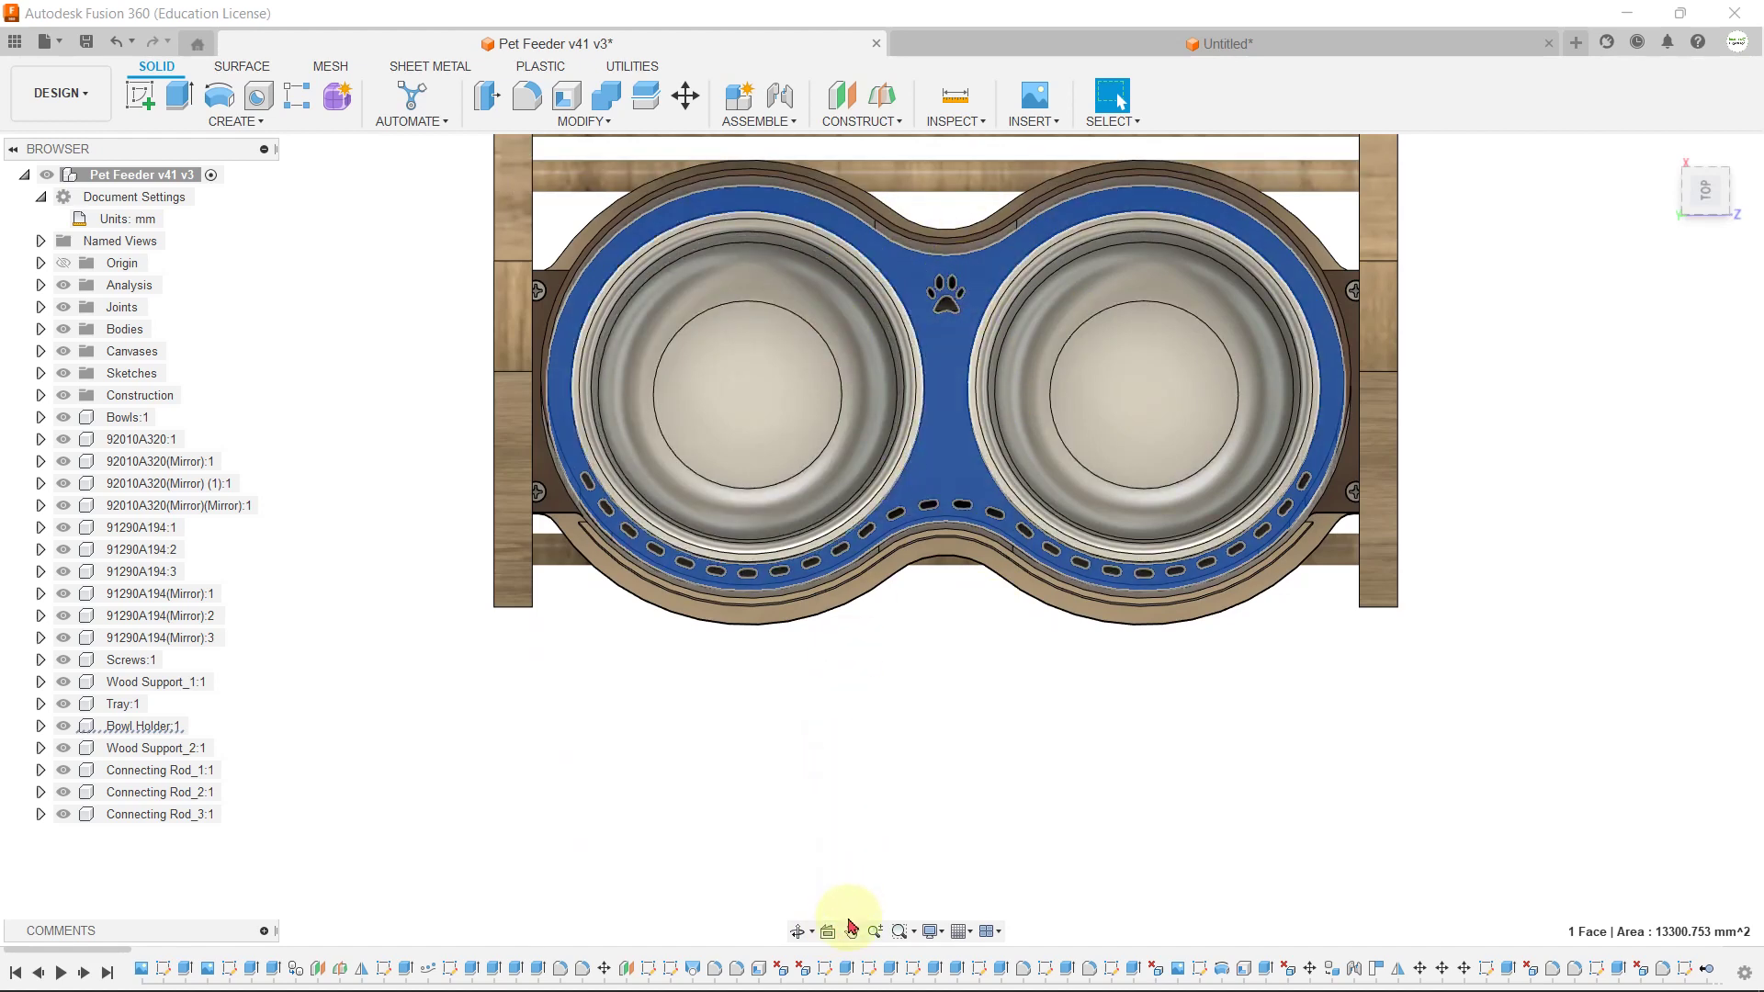
scroll(819, 818, down, 3)
shift+middle_drag(819, 819, 835, 913)
click(851, 932)
drag(1061, 845, 1051, 718)
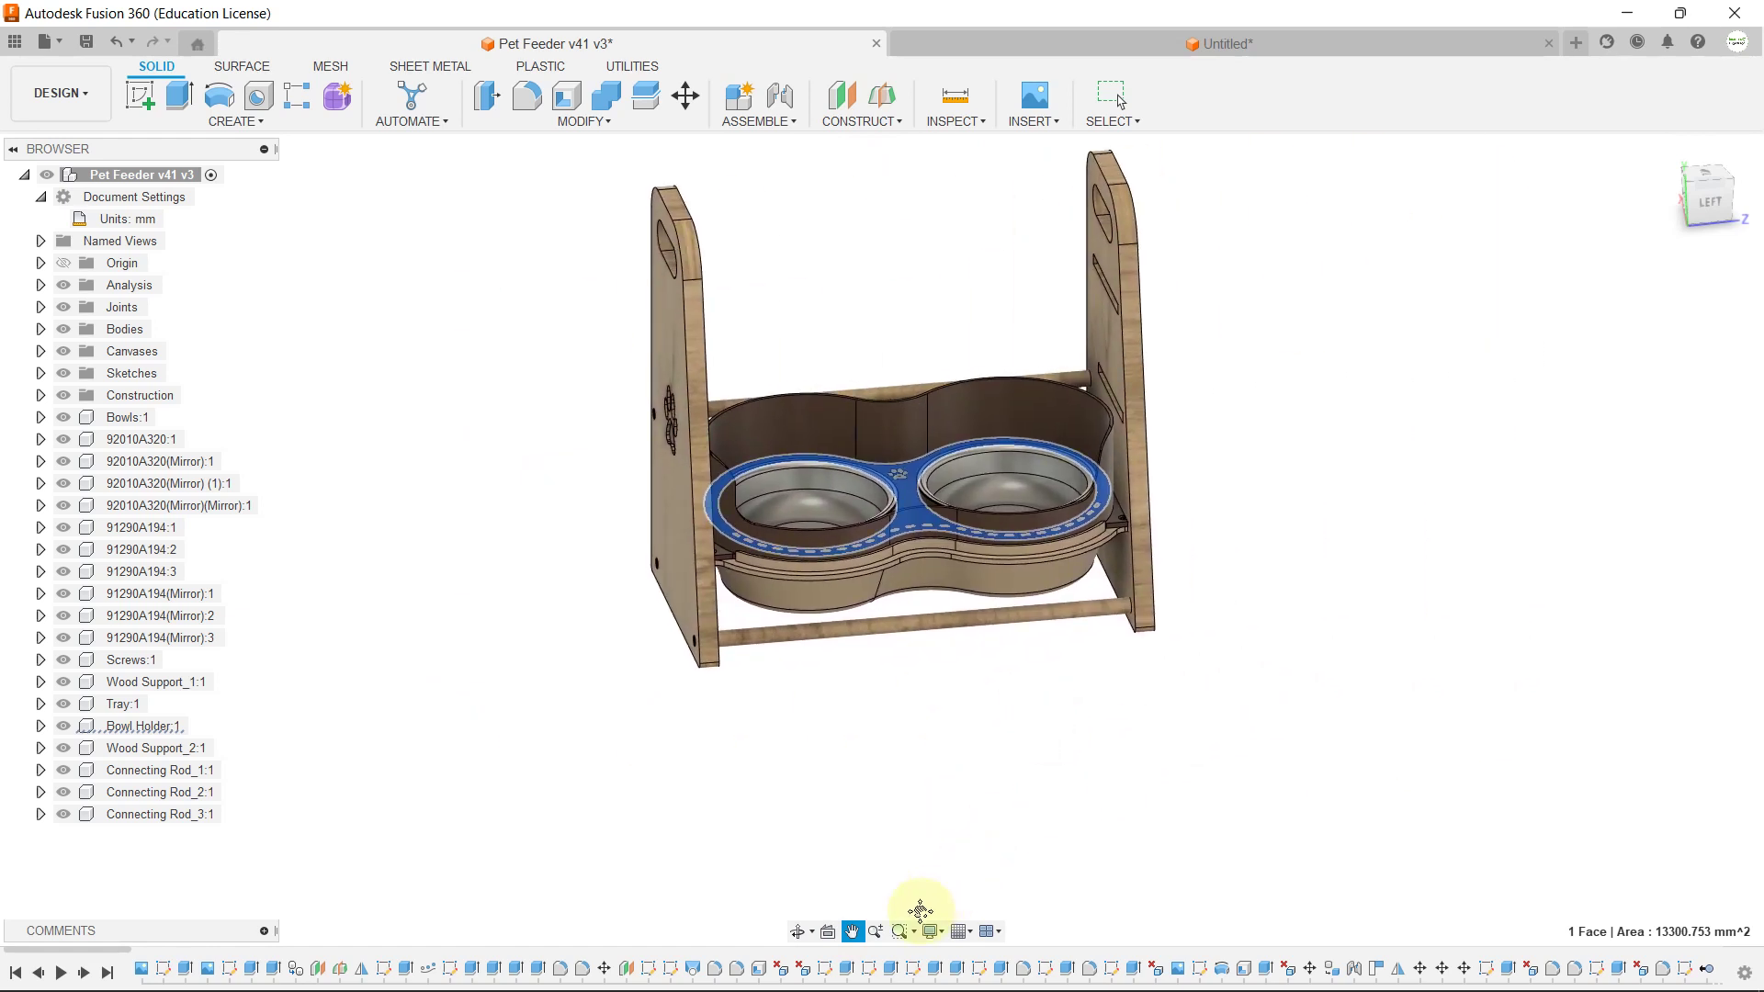
Step: Shrink the pet feeder on the canvas with the Zoom command and orbit it to show the paw-print side panel
click(875, 931)
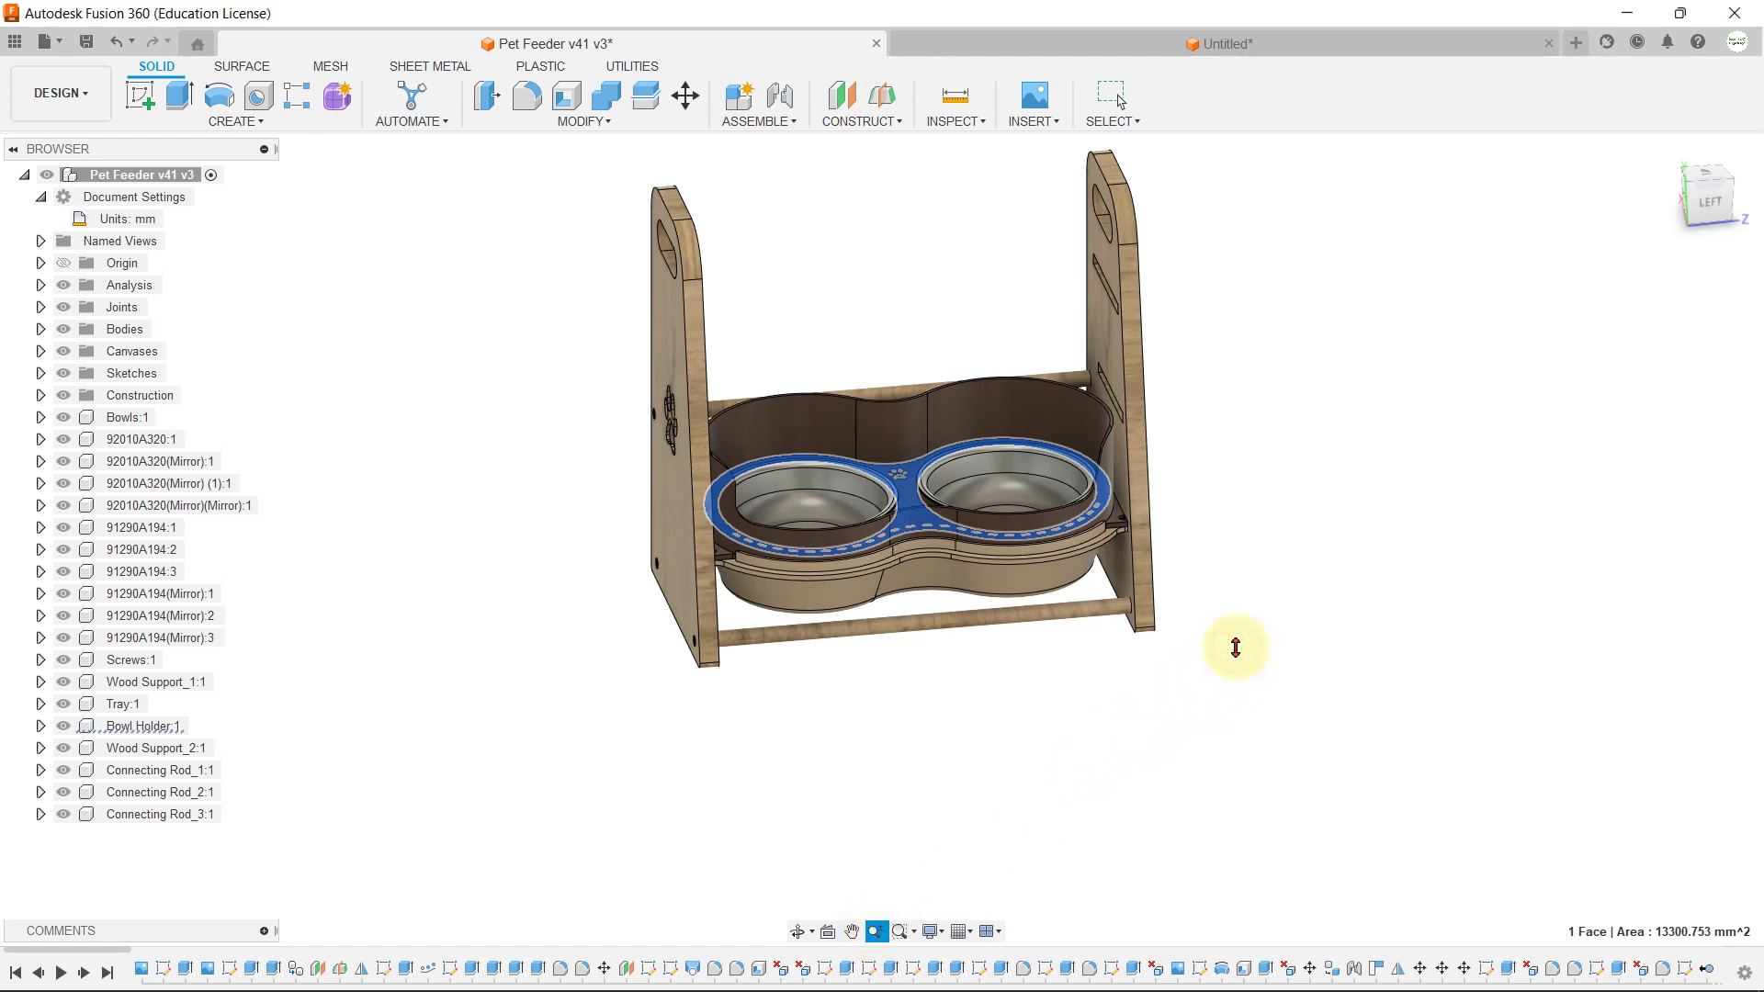
drag(1236, 647, 1063, 509)
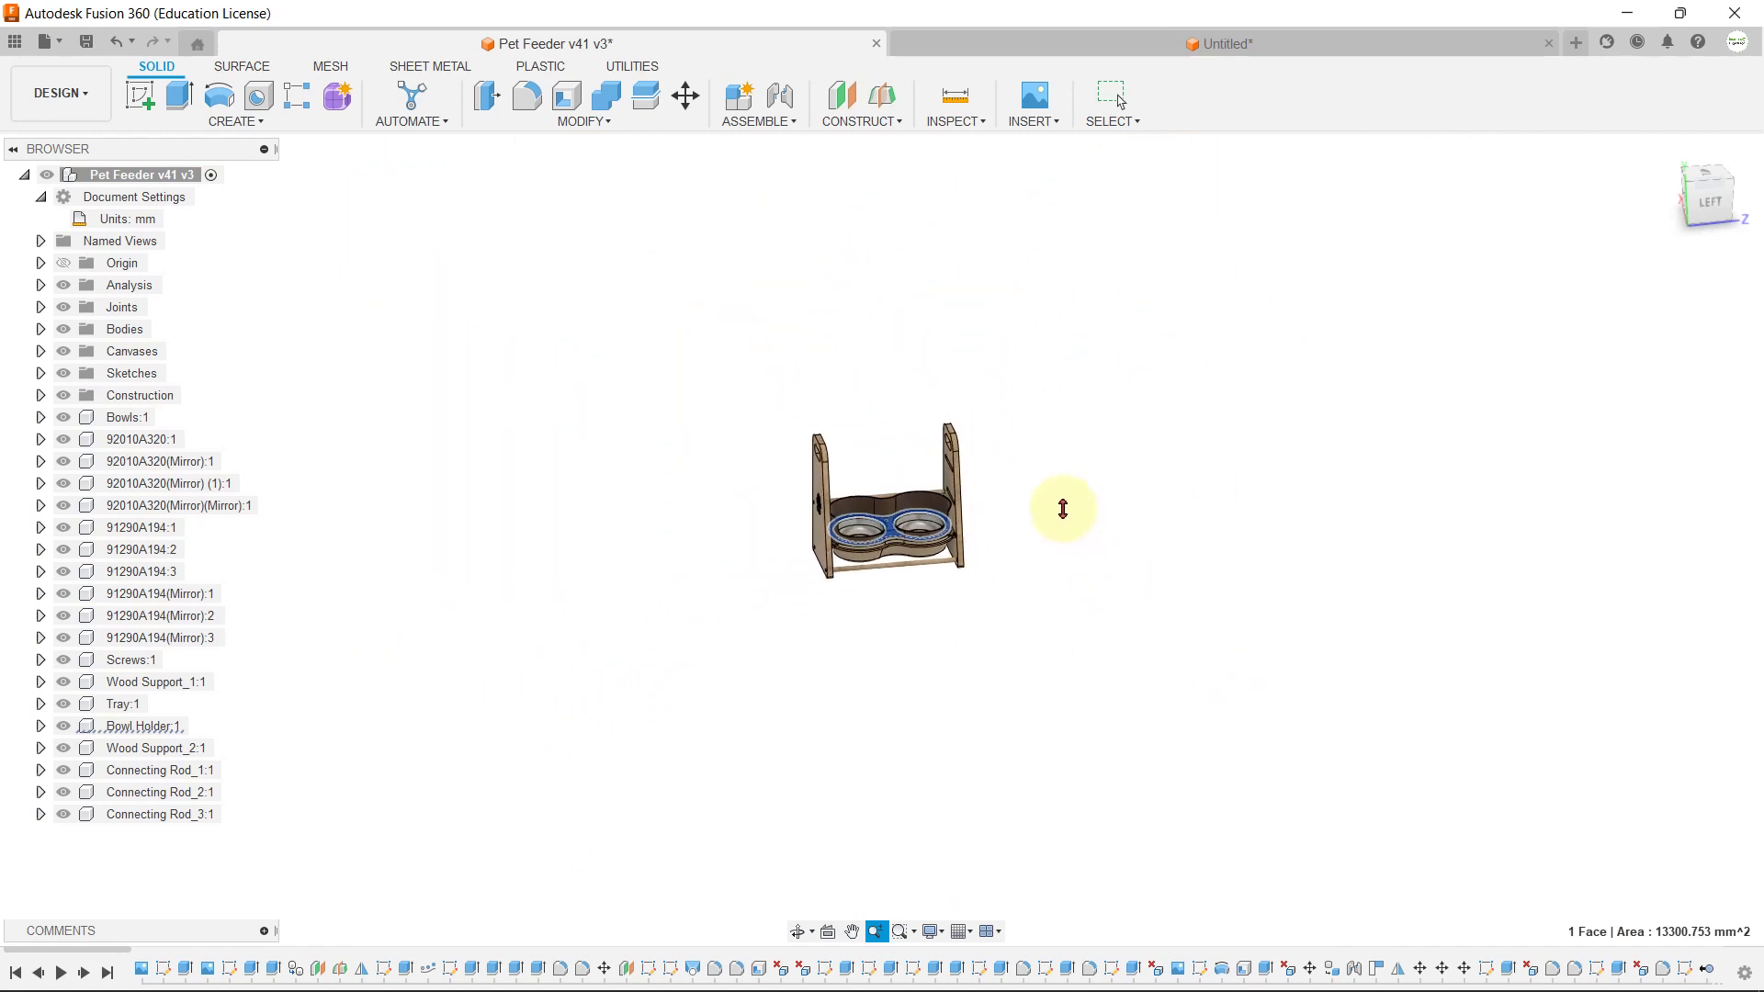
key(Escape)
shift+middle_drag(1063, 509, 964, 819)
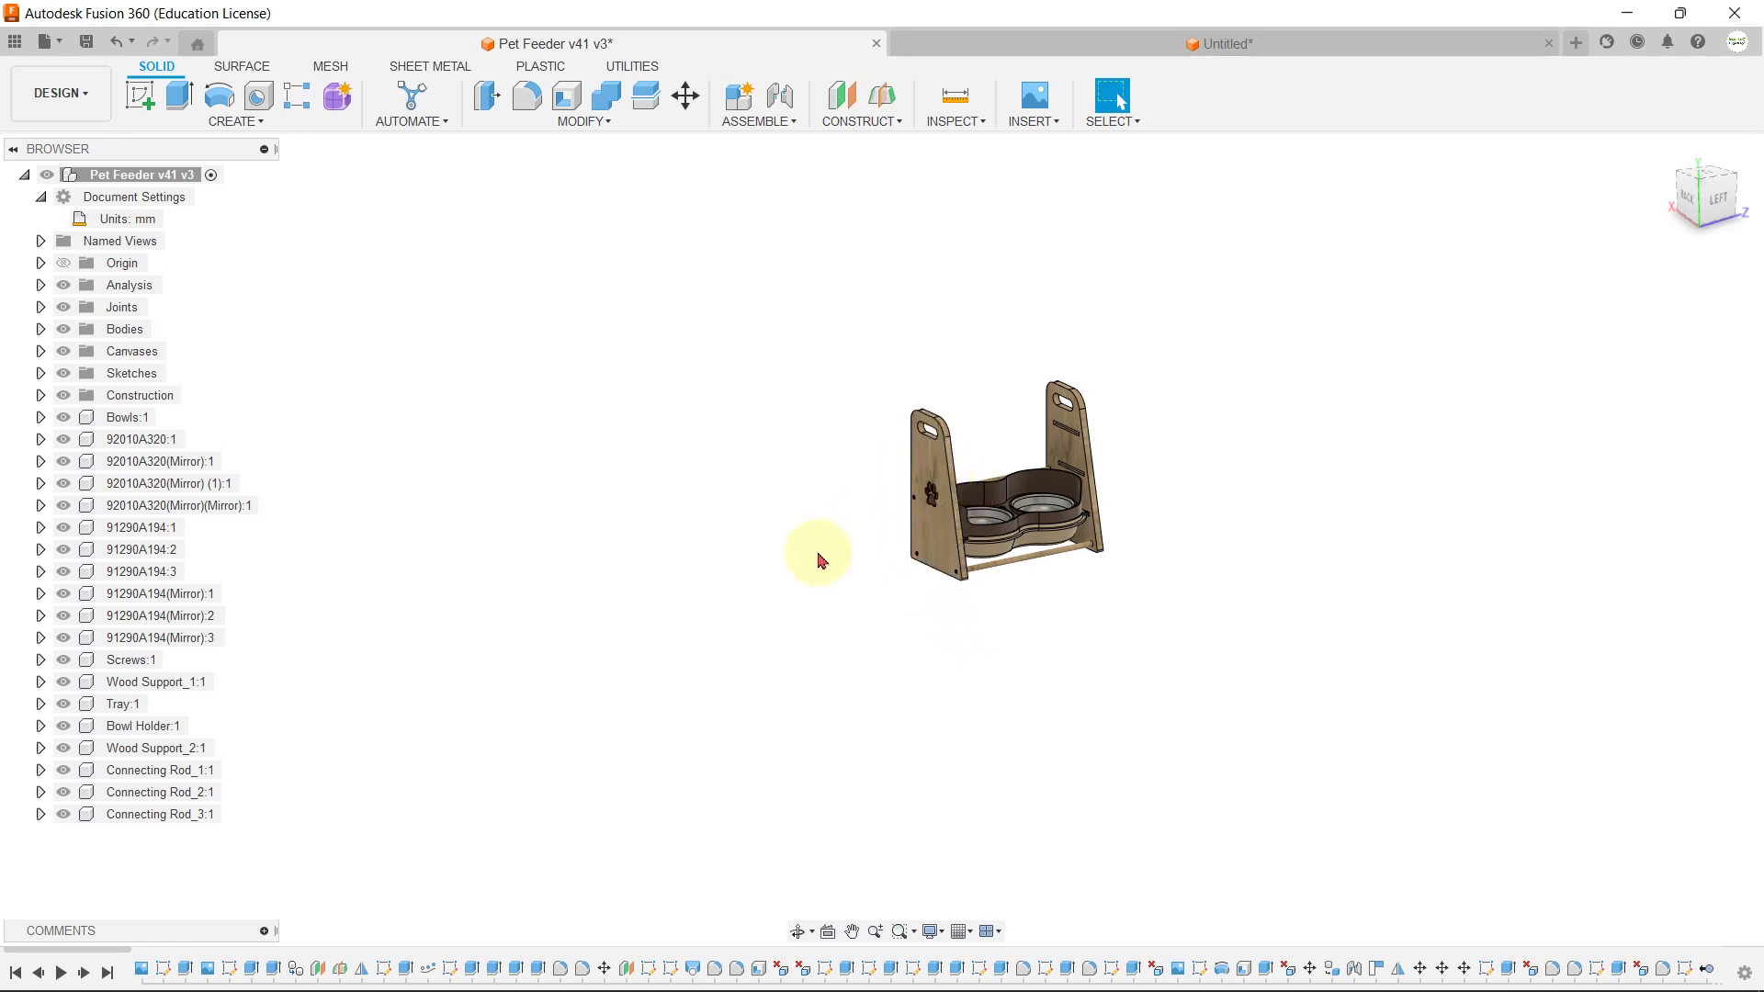
Step: Magnify the side panel's paw-print cutout with Zoom Window, and fit the whole pet feeder back in view
click(898, 930)
click(866, 454)
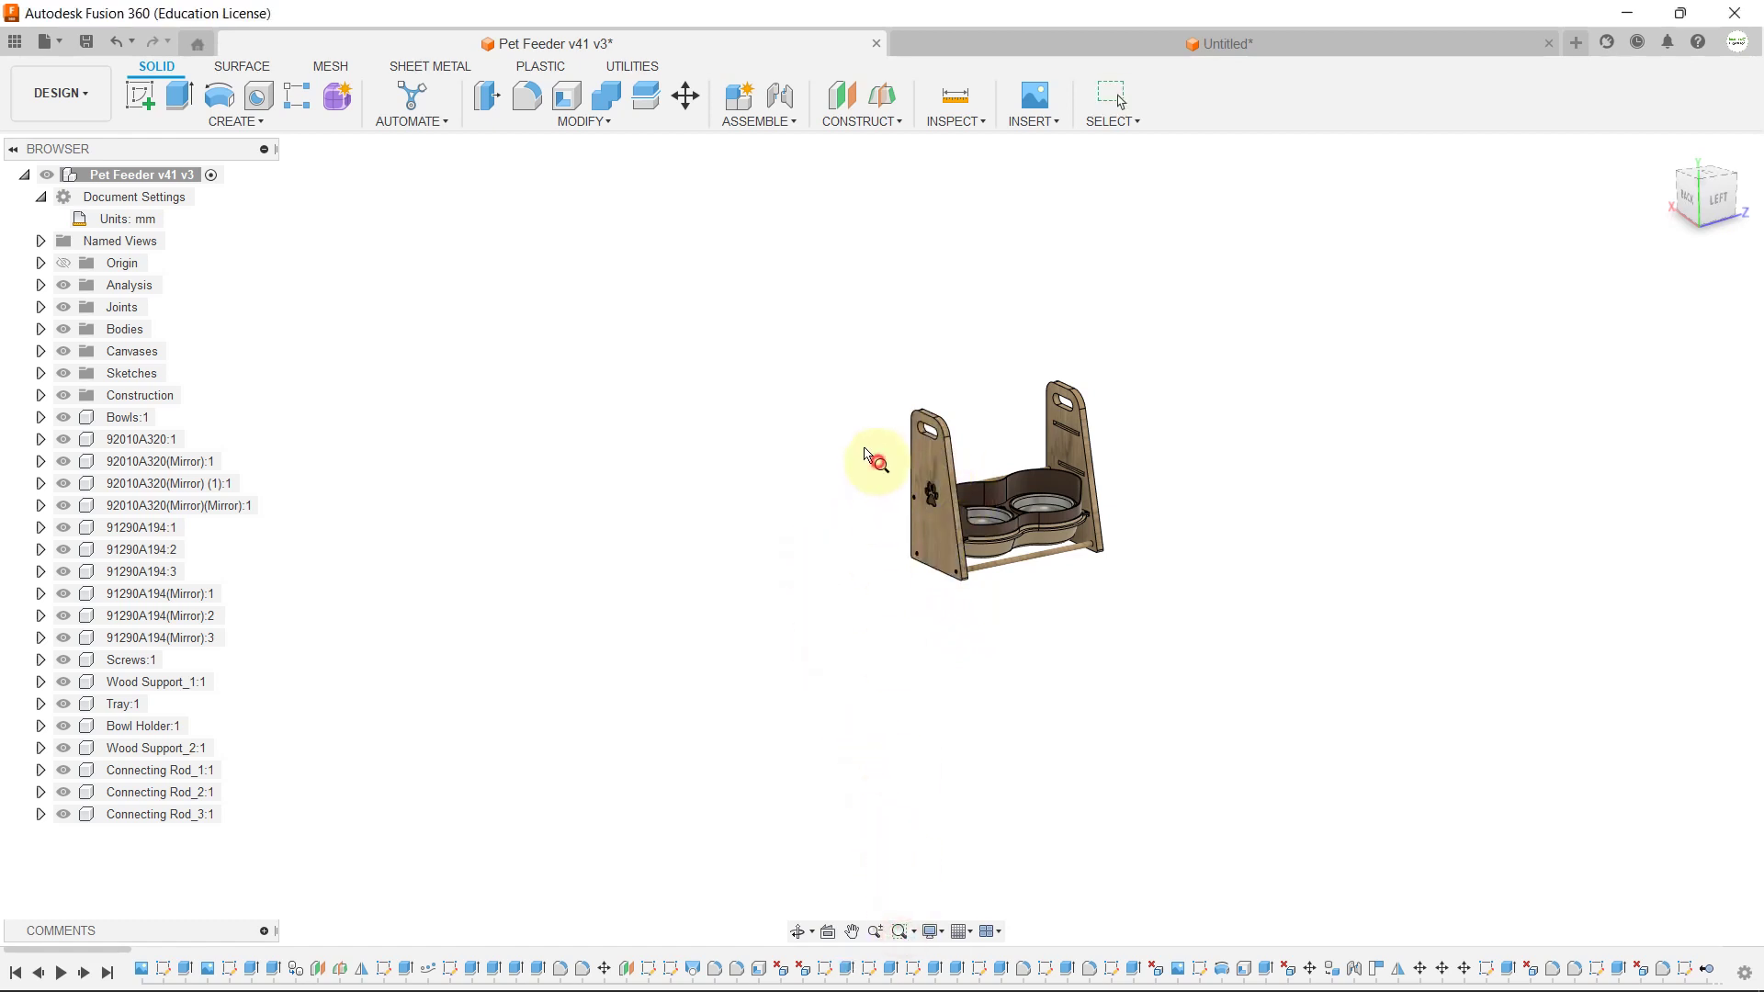
drag(953, 521, 962, 520)
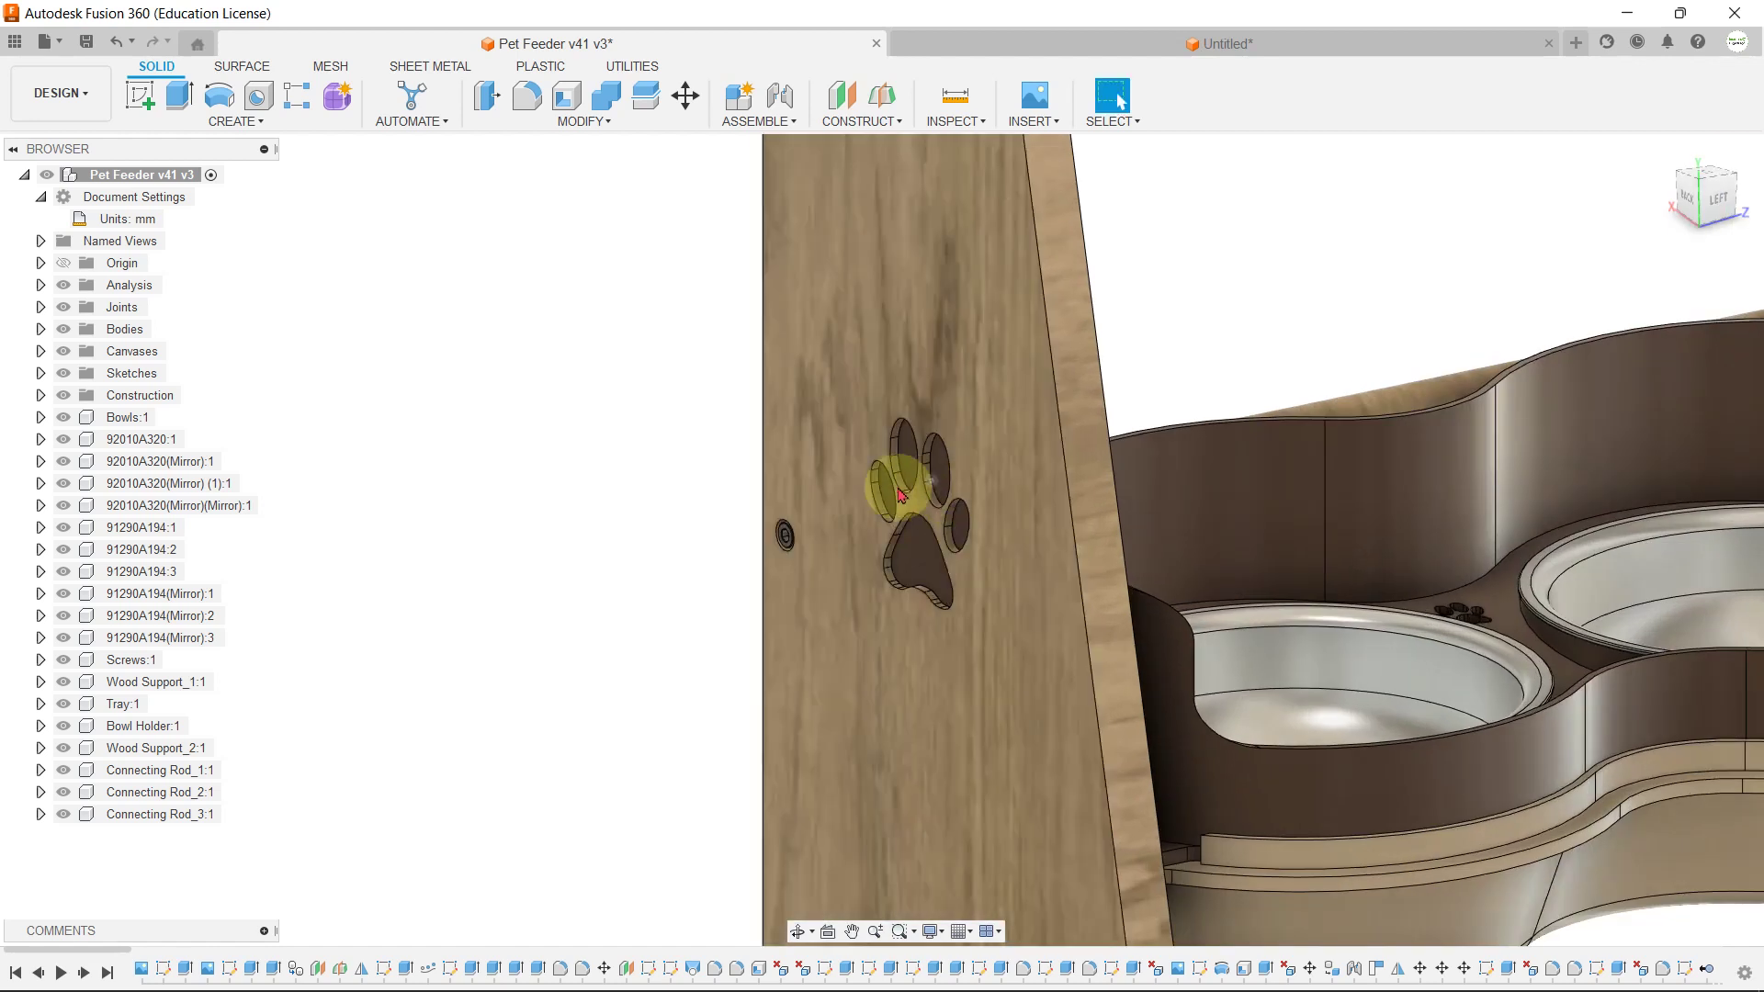
key(F6)
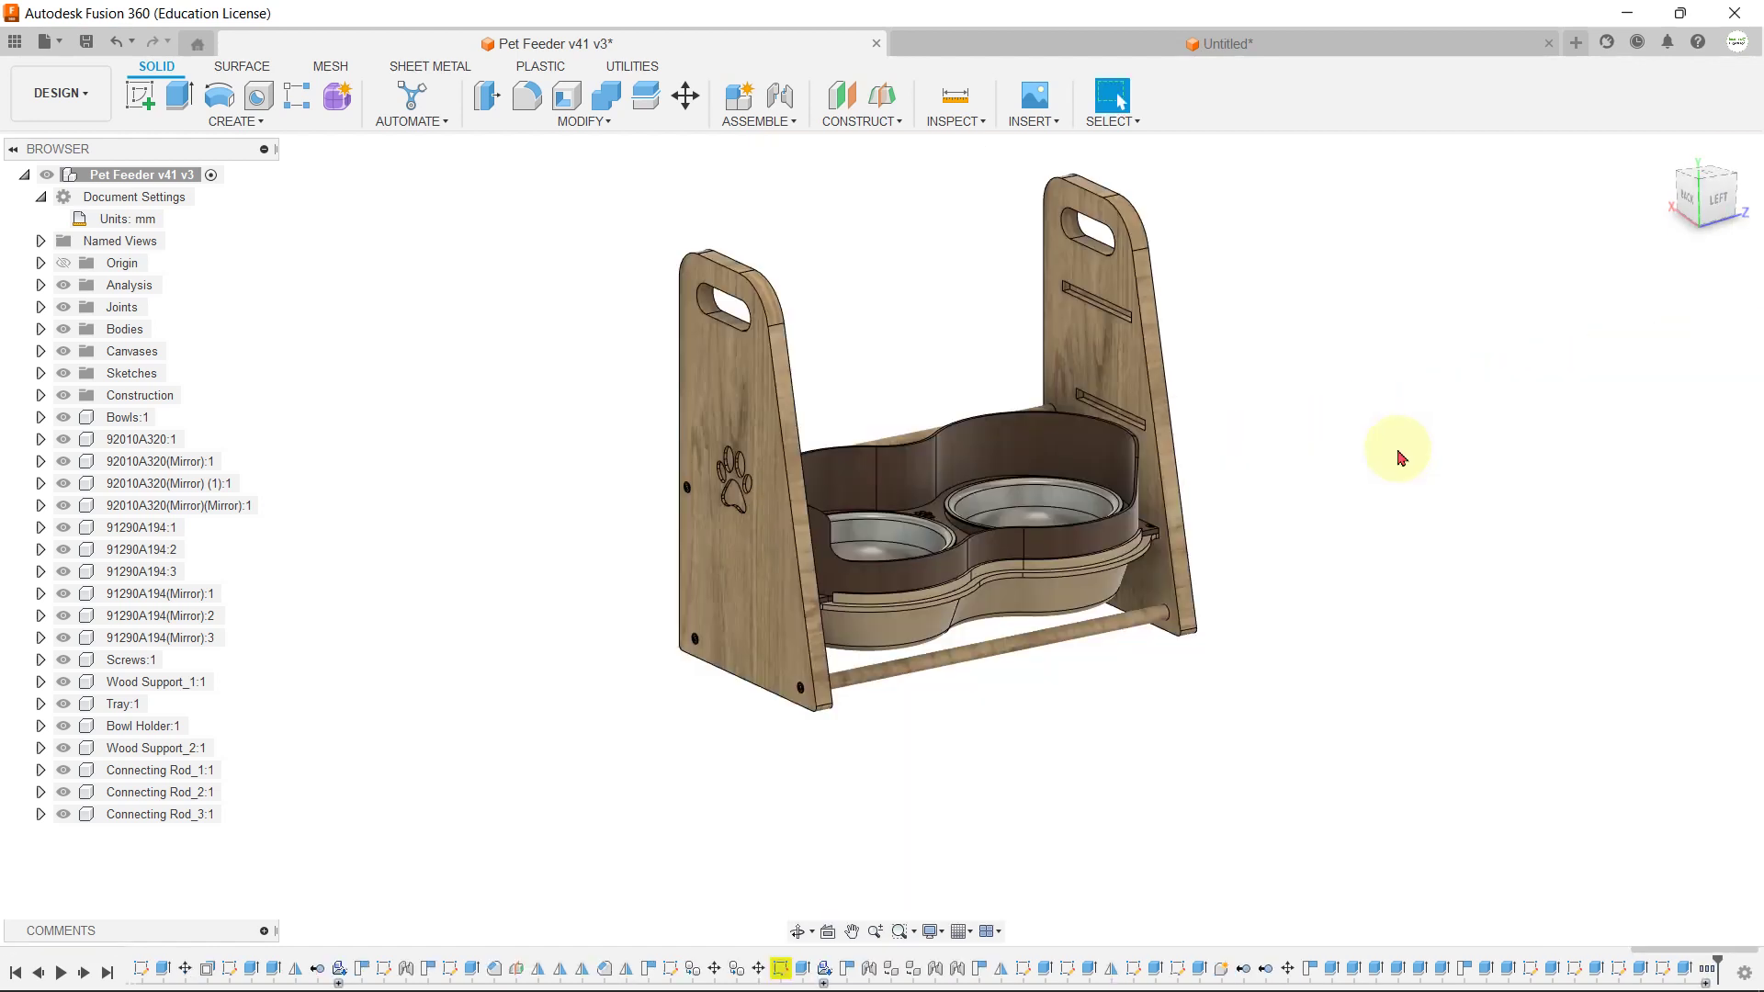